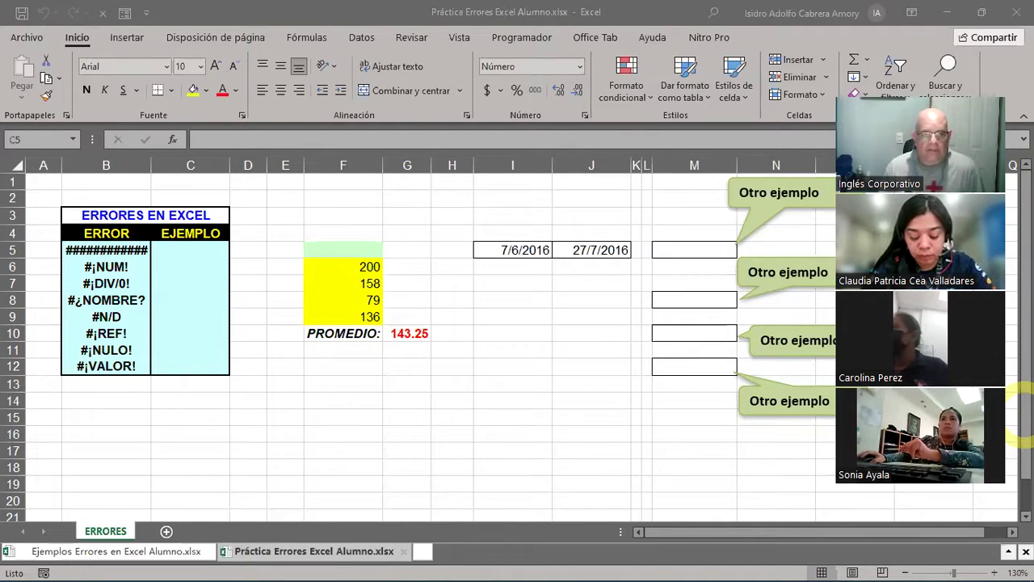
Enter the formula =1500000*4500000 in C5 as the example for the ############ error
click(183, 252)
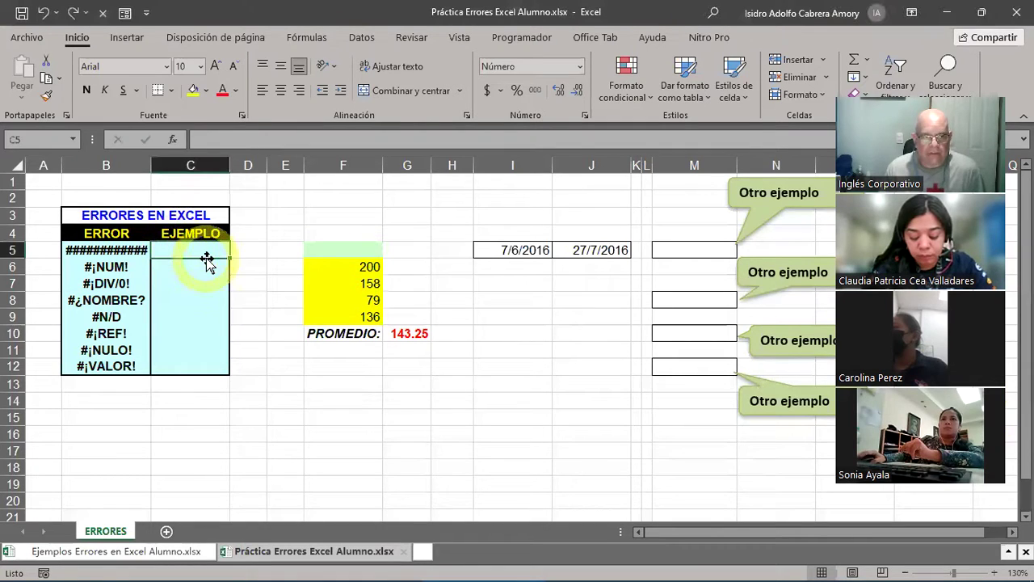
click(998, 569)
click(999, 569)
click(999, 568)
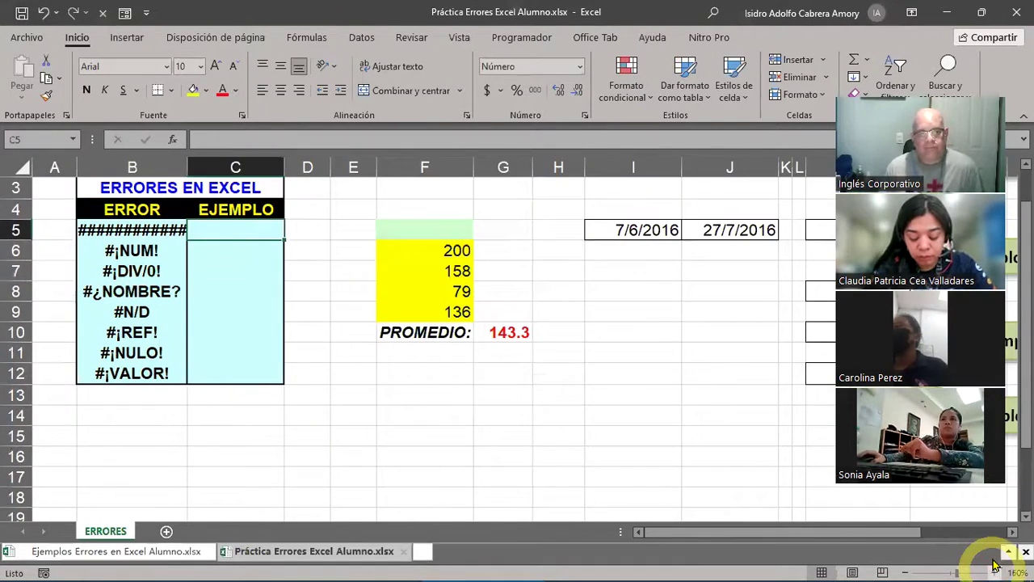
scroll(317, 347, up, 1)
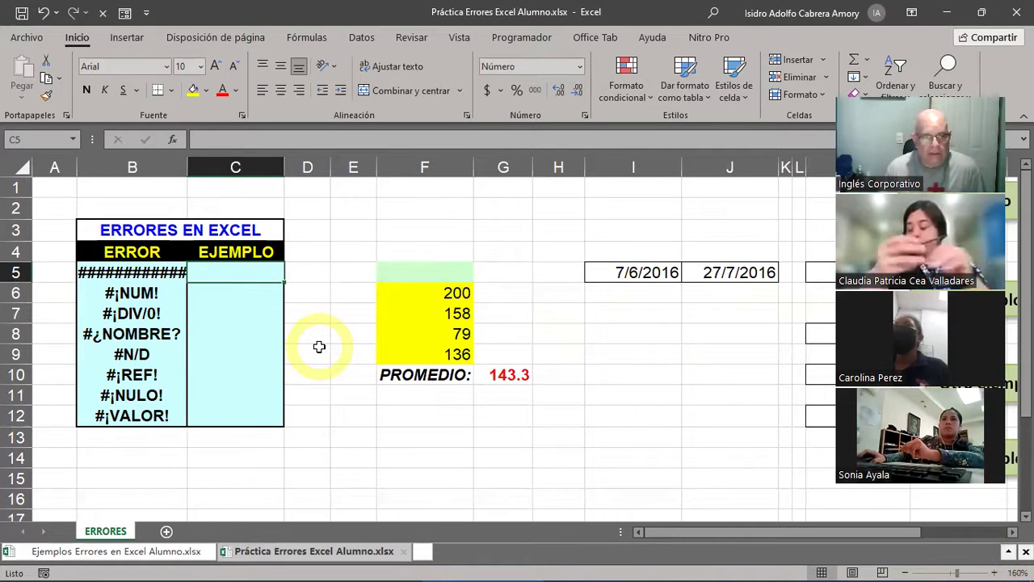
click(178, 275)
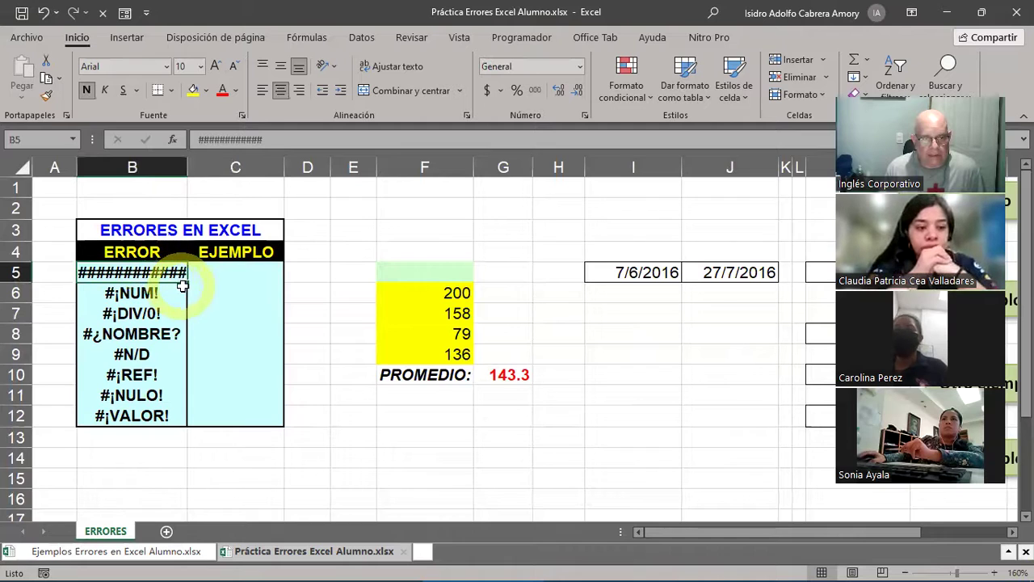
click(219, 272)
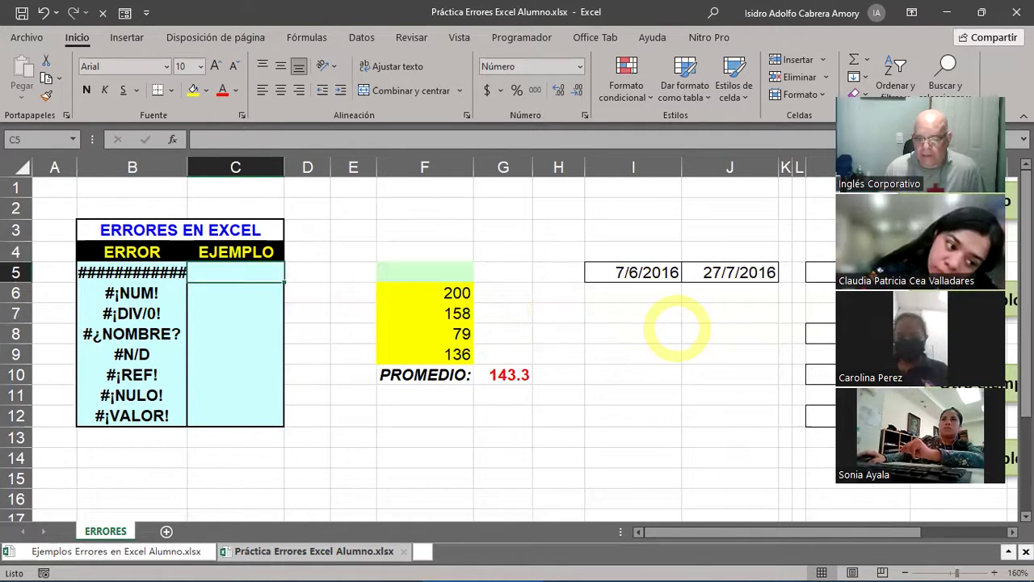
click(1024, 322)
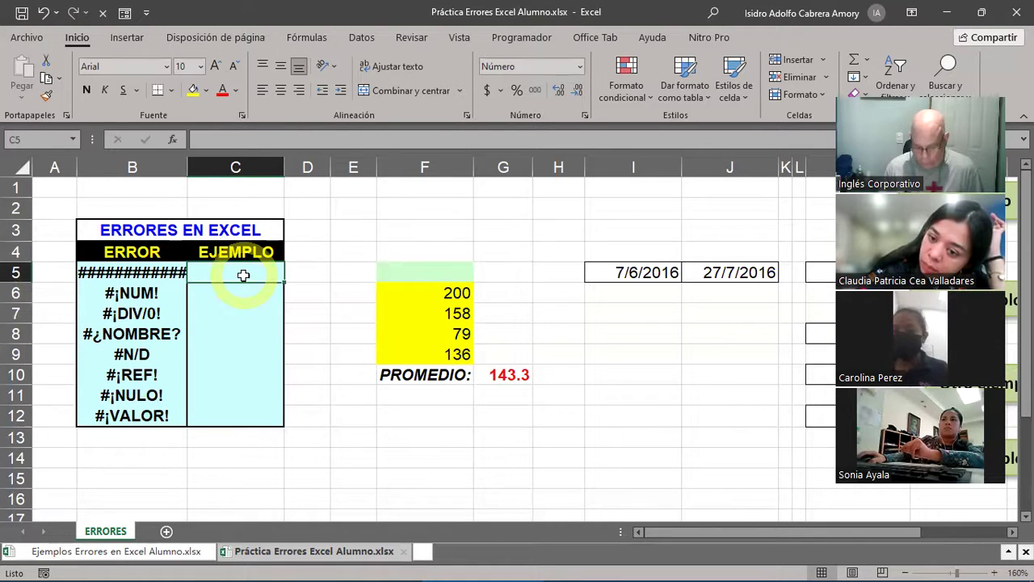
text(=)
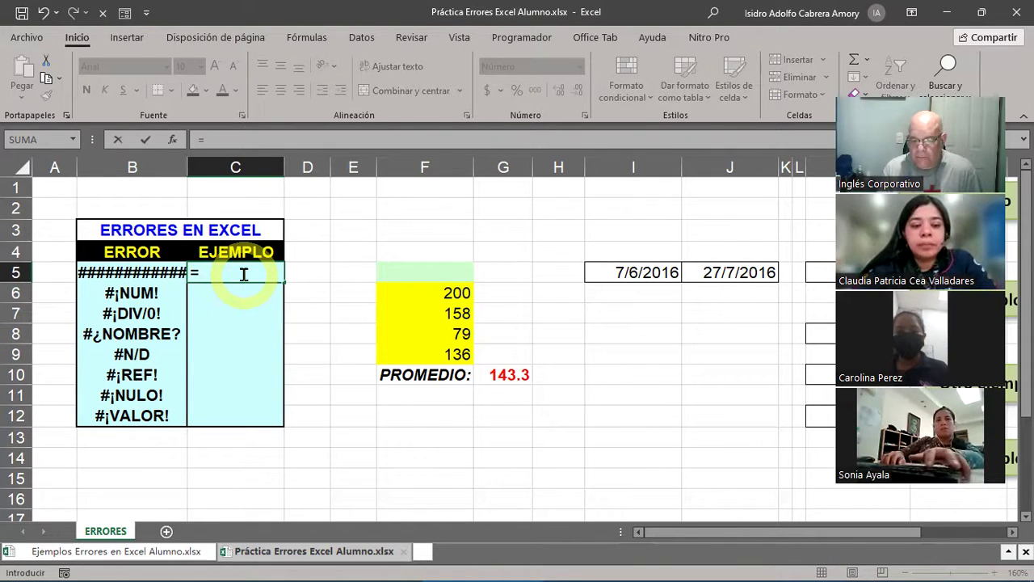
text(15)
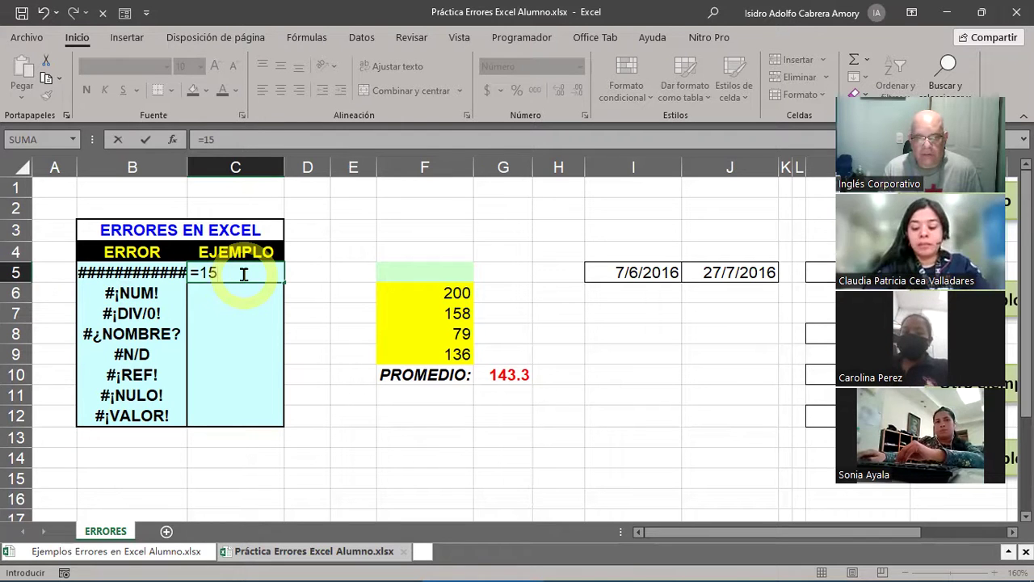
text(00000*)
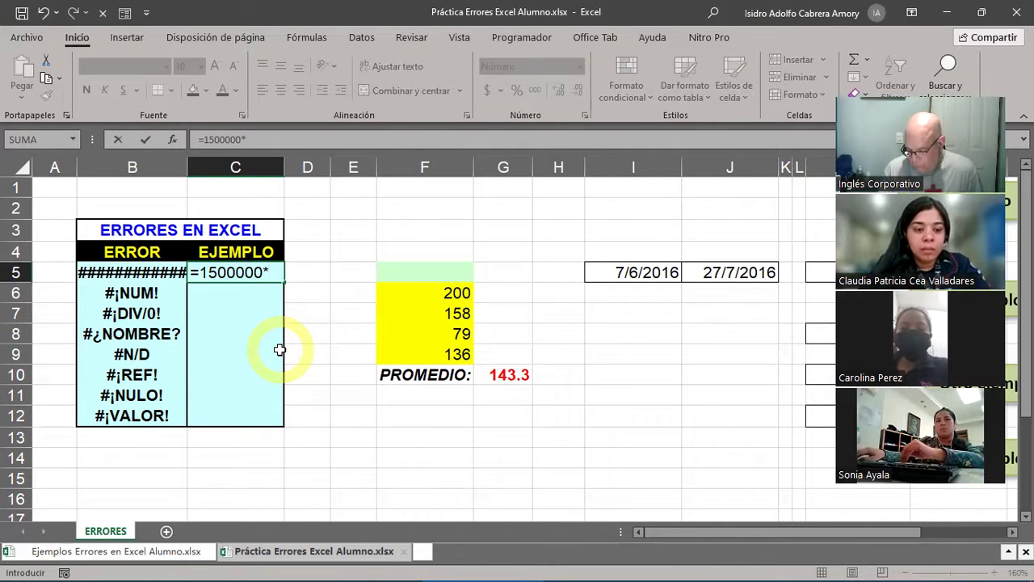
text(45)
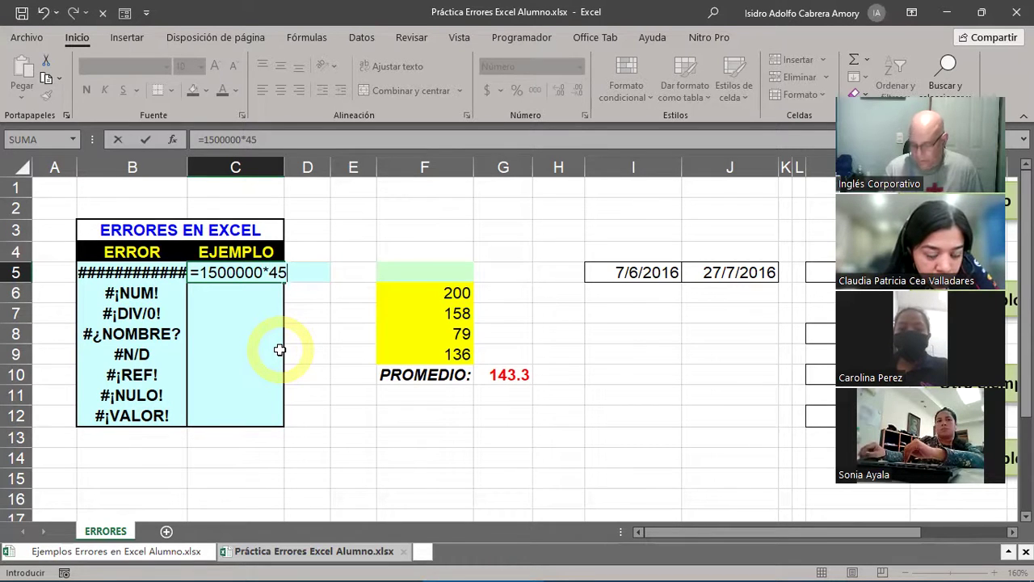
text(00000)
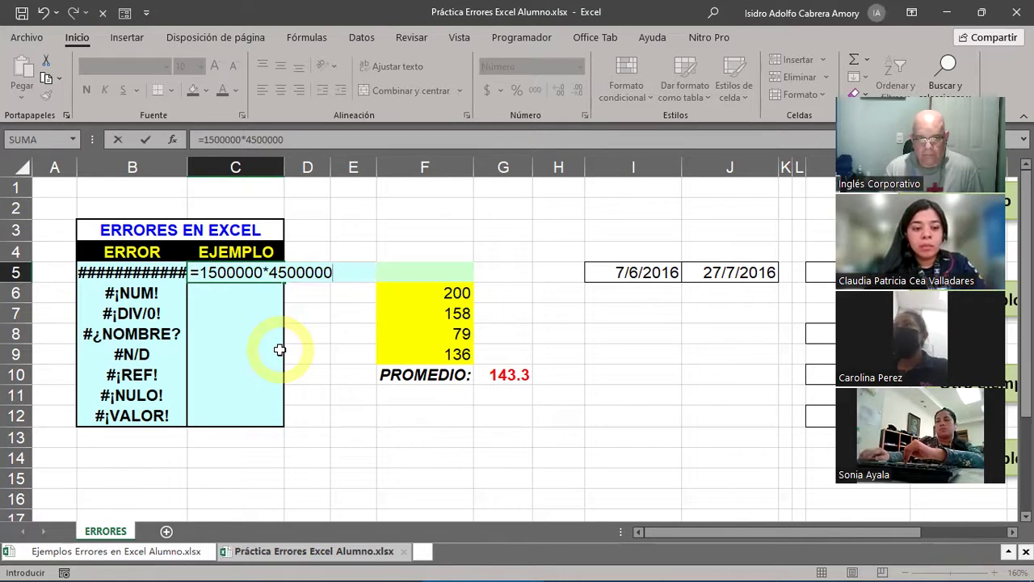
key(Return)
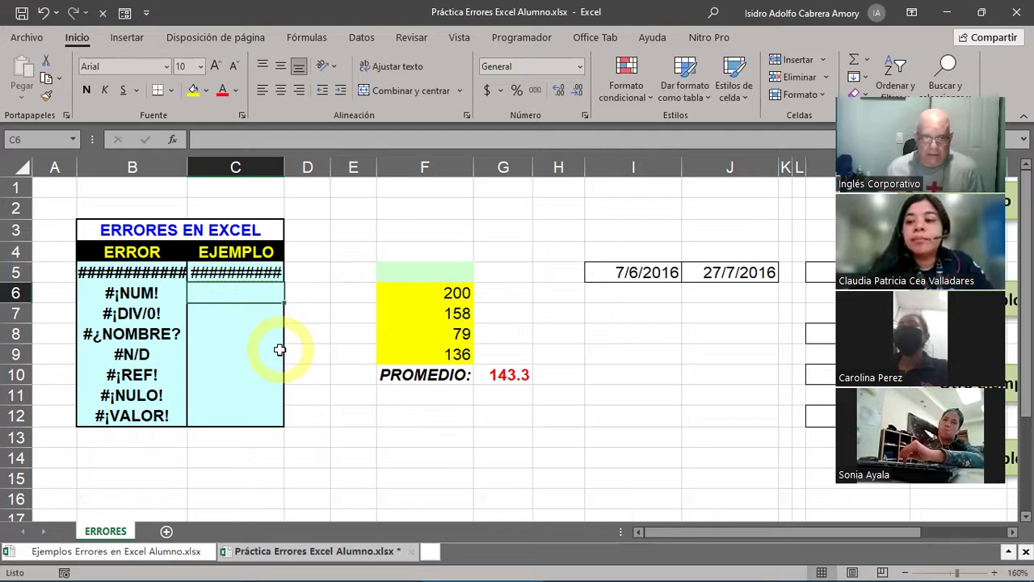
Autofit the width of column C to the contents of C5
click(164, 275)
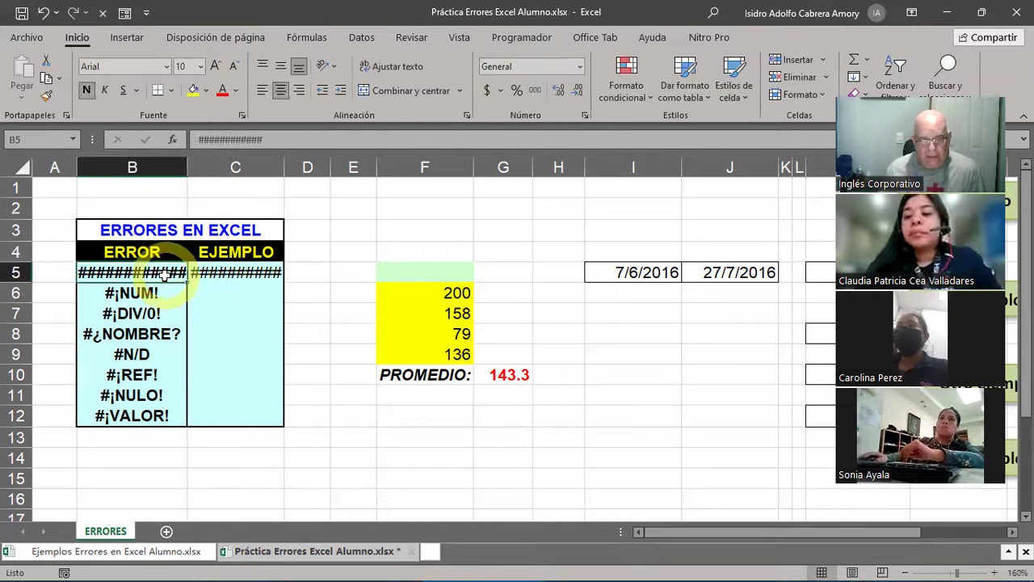
click(235, 274)
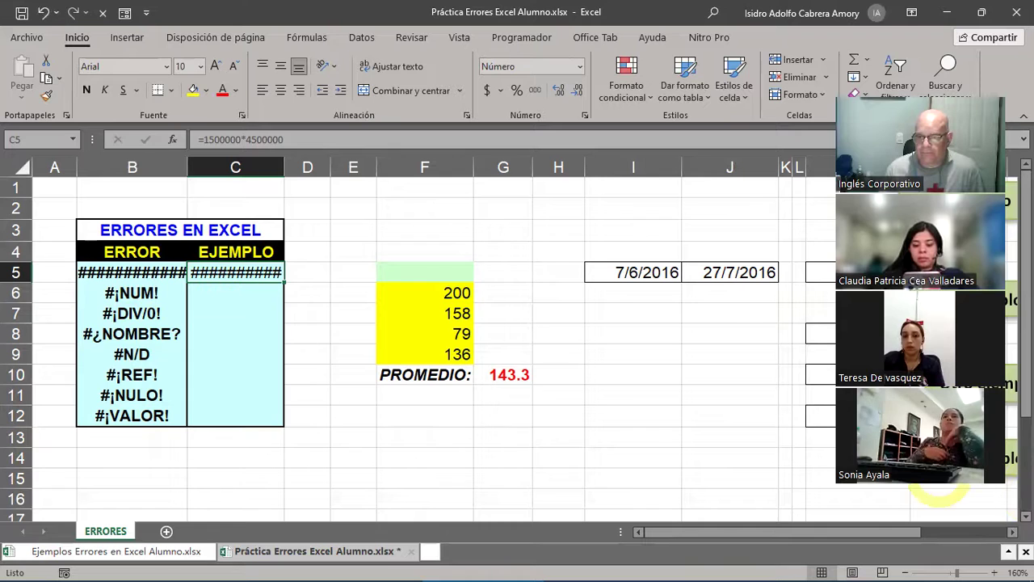
click(932, 491)
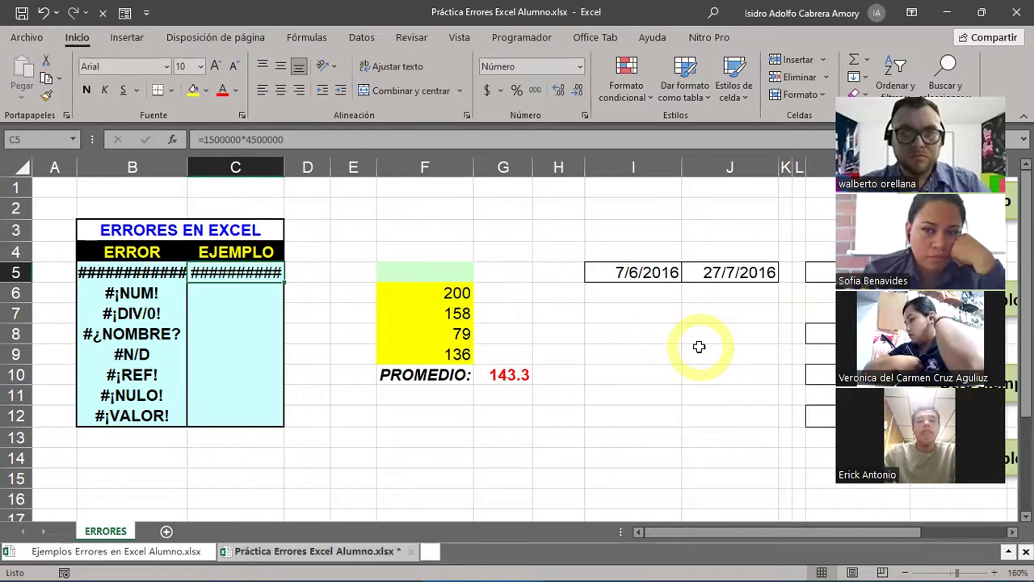
double_click(284, 166)
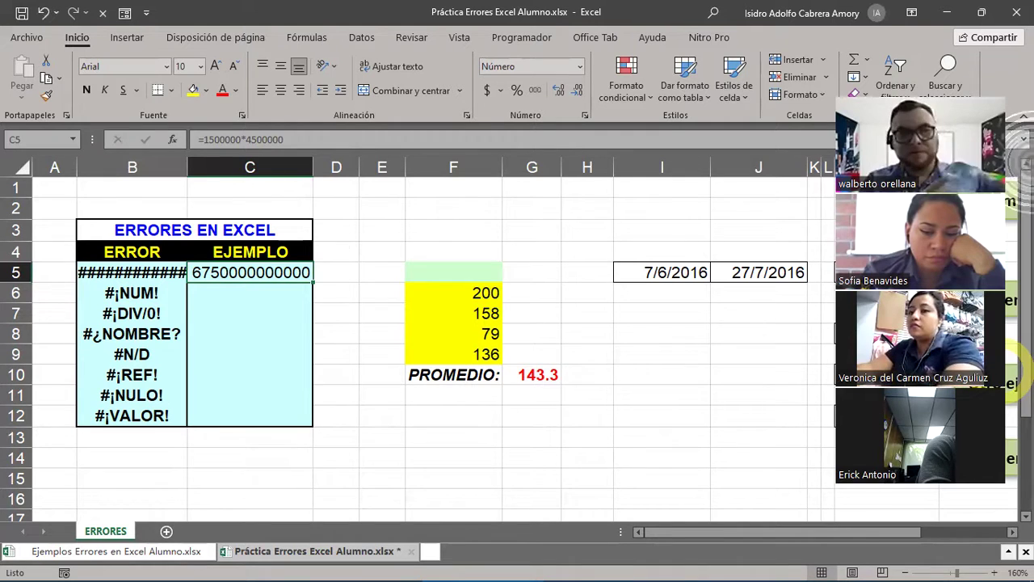
Review the error types listed in the ERROR column, from #¡NUM! down to #¡VALOR!
click(240, 292)
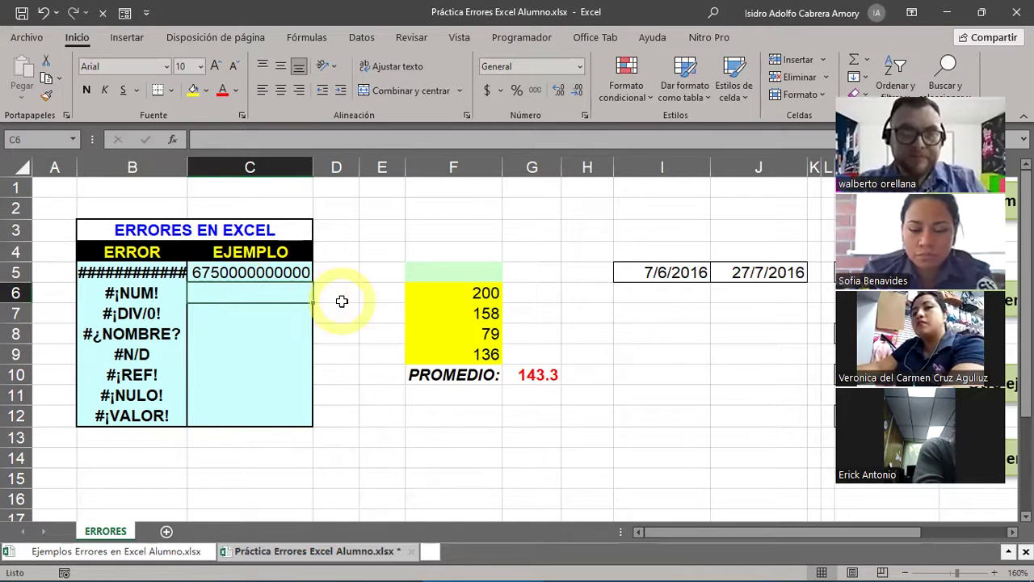
click(131, 293)
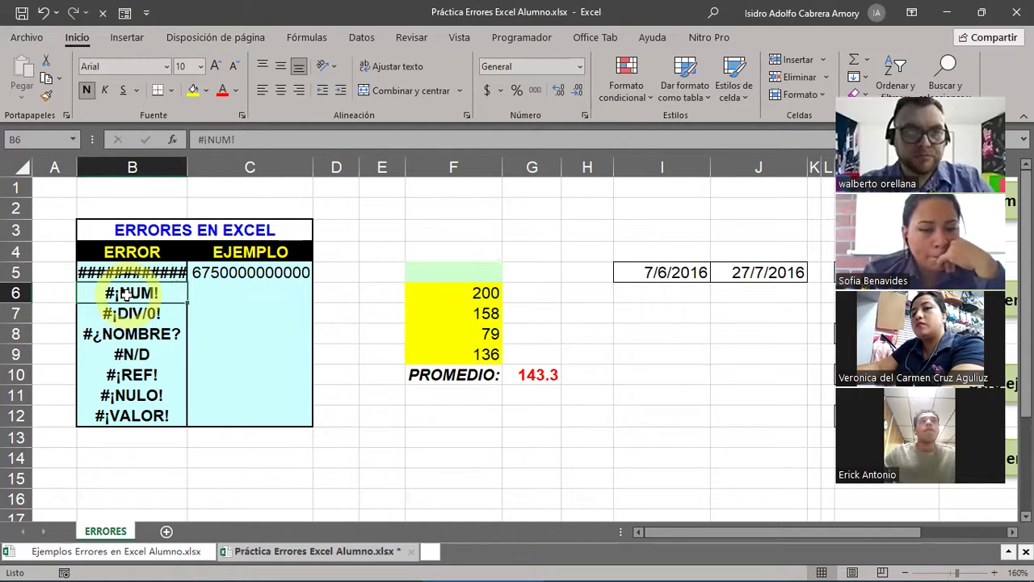
click(141, 313)
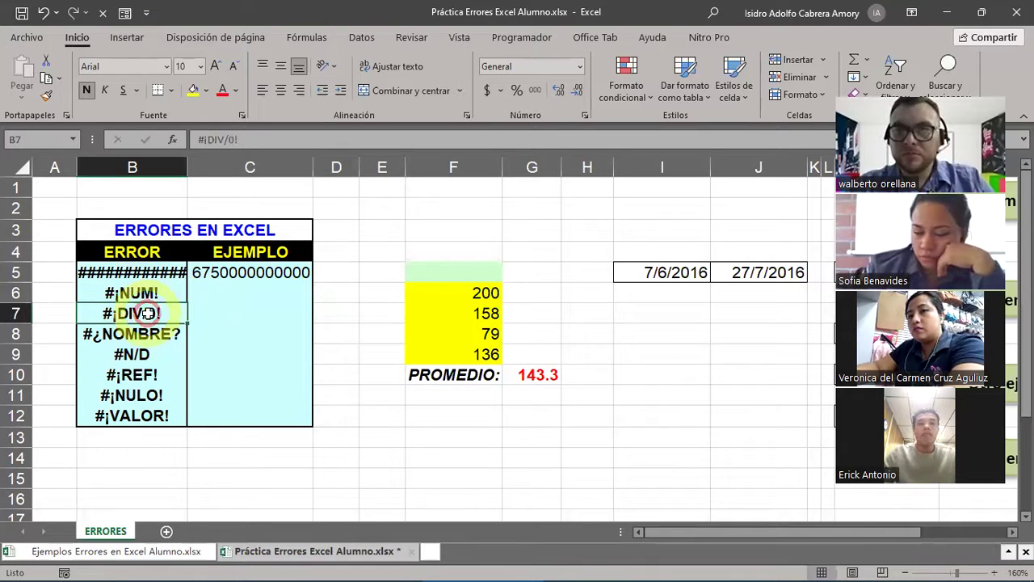
click(133, 354)
click(133, 374)
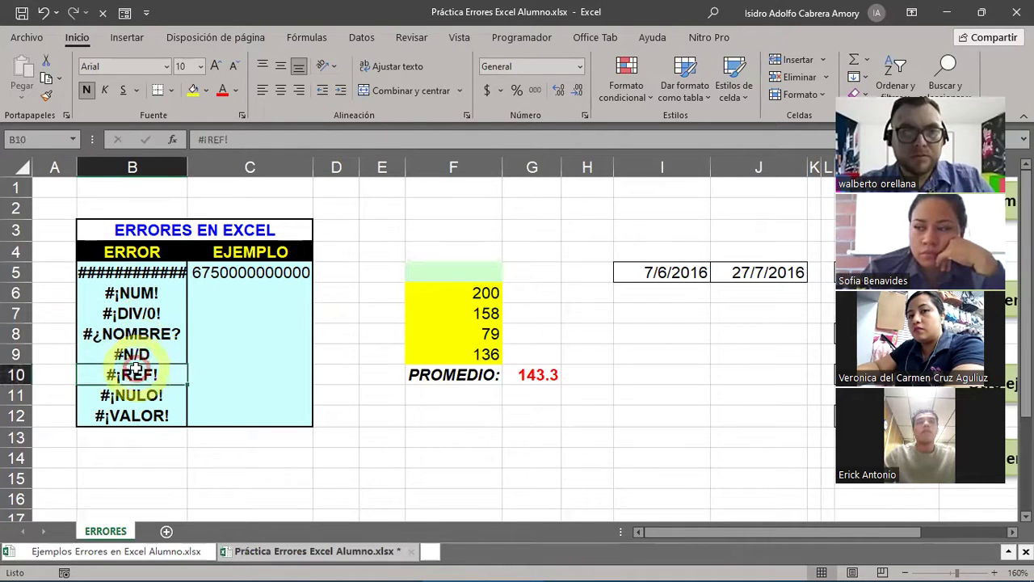
click(131, 395)
click(123, 416)
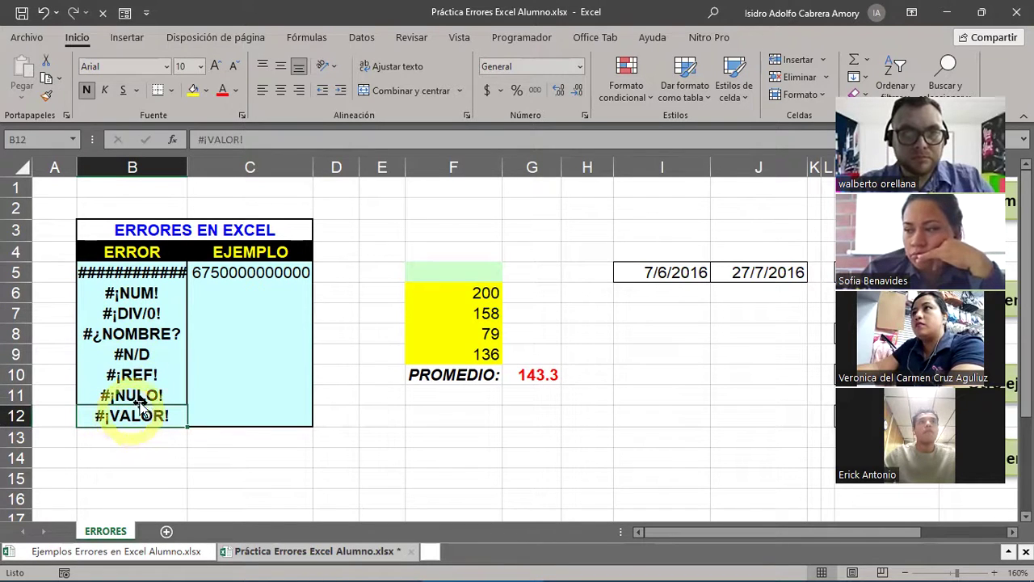
Enter the formula =10^400 in C6 as the example for the #¡NUM! error
click(240, 294)
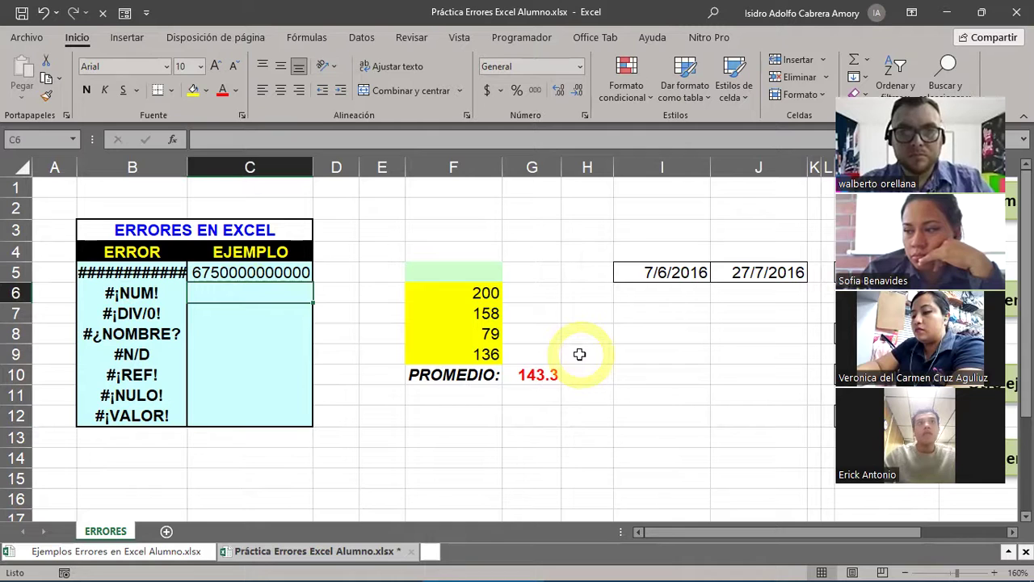
text(=)
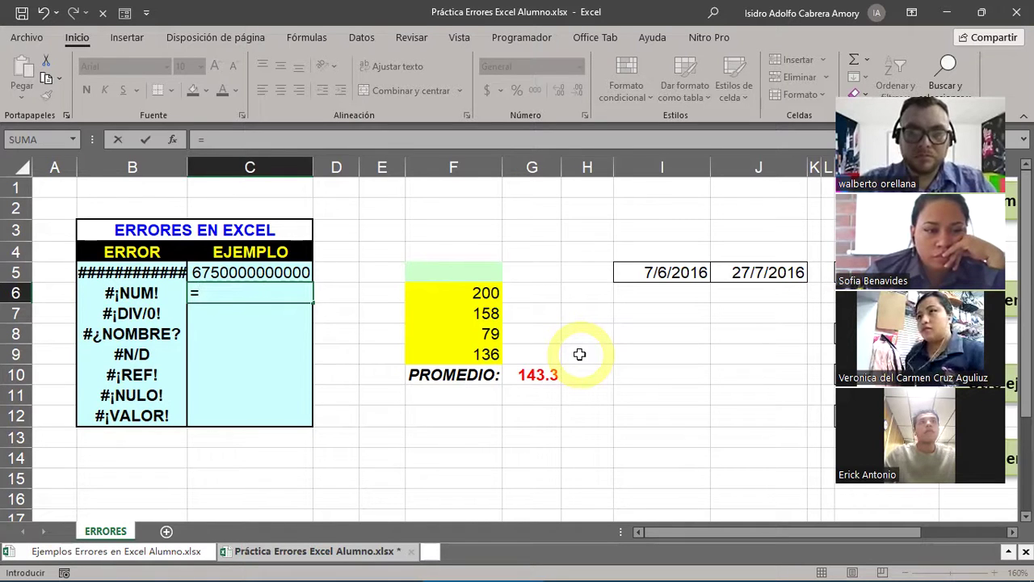
text(10)
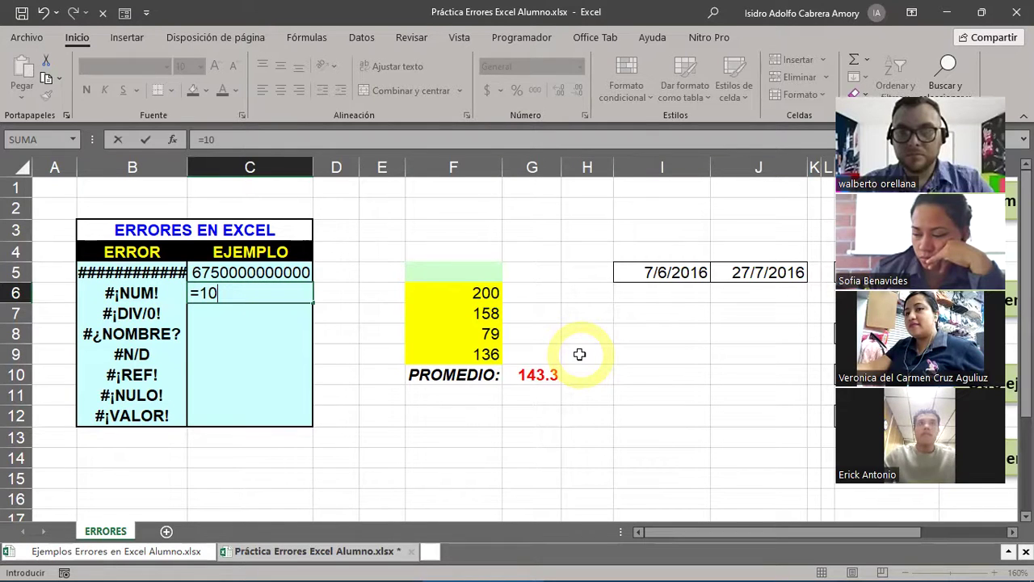
text(^)
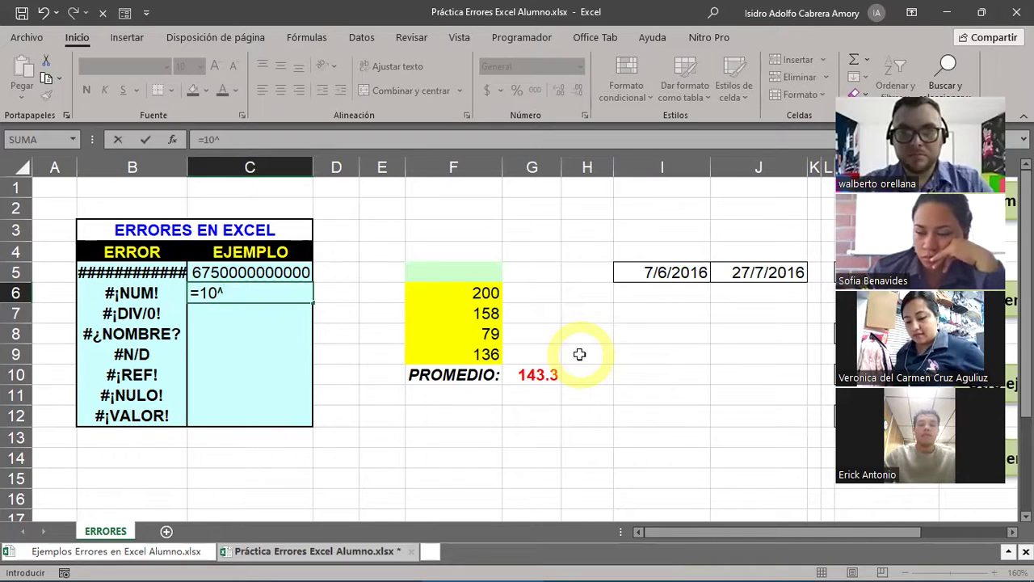
text(400)
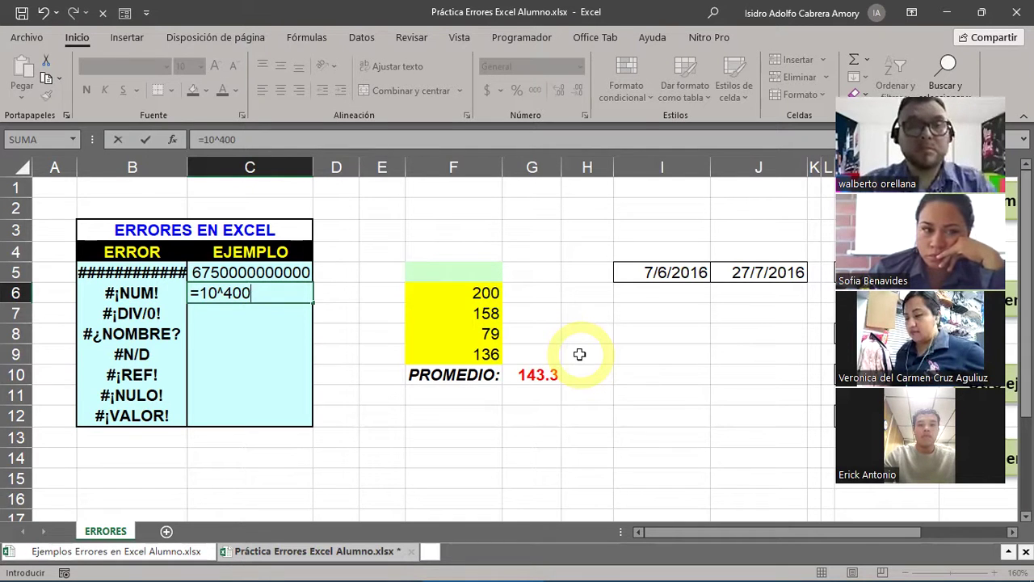
key(Return)
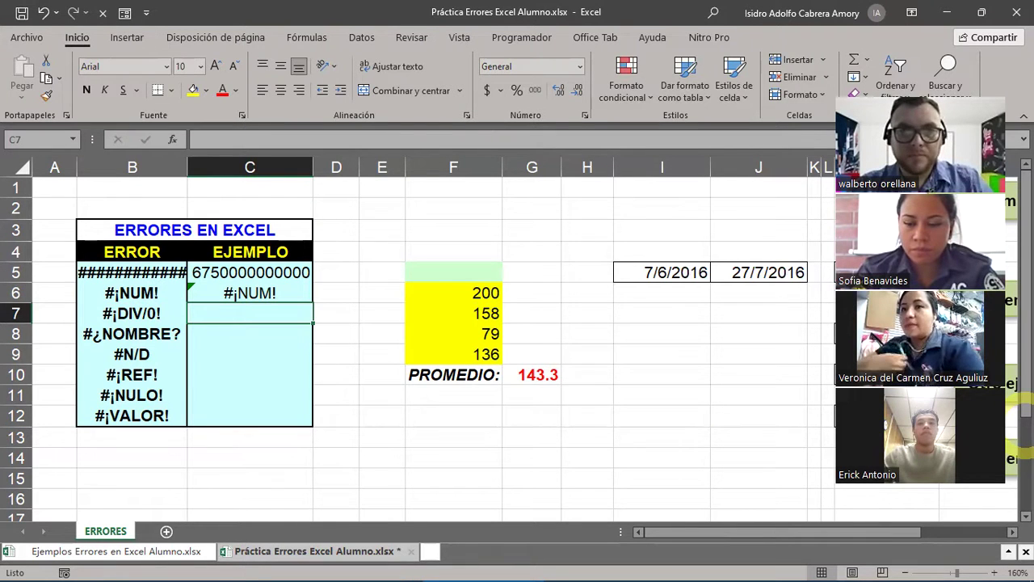
Lower the exponent in the C6 formula so that it reads =10^40
key(Up)
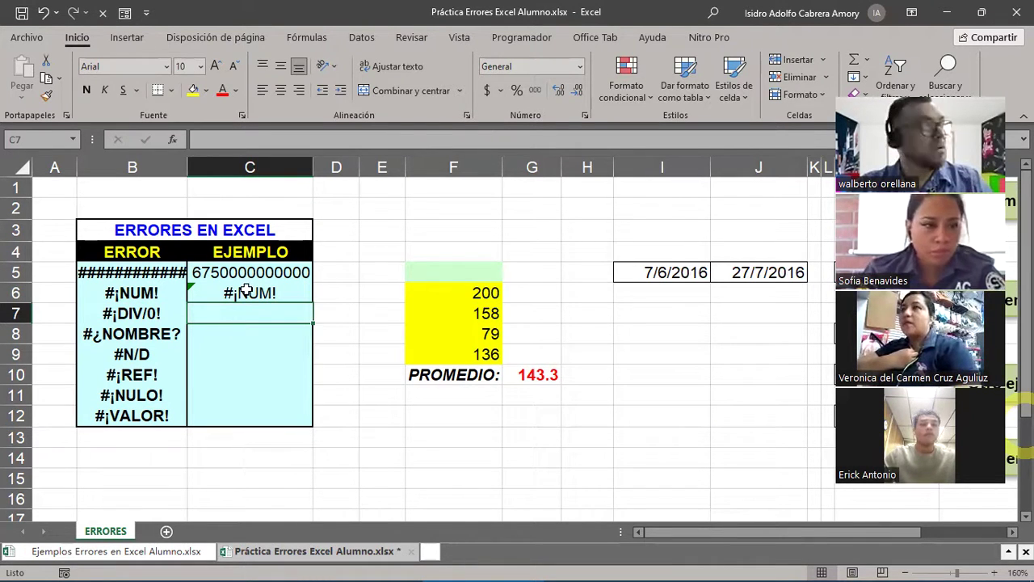
key(F2)
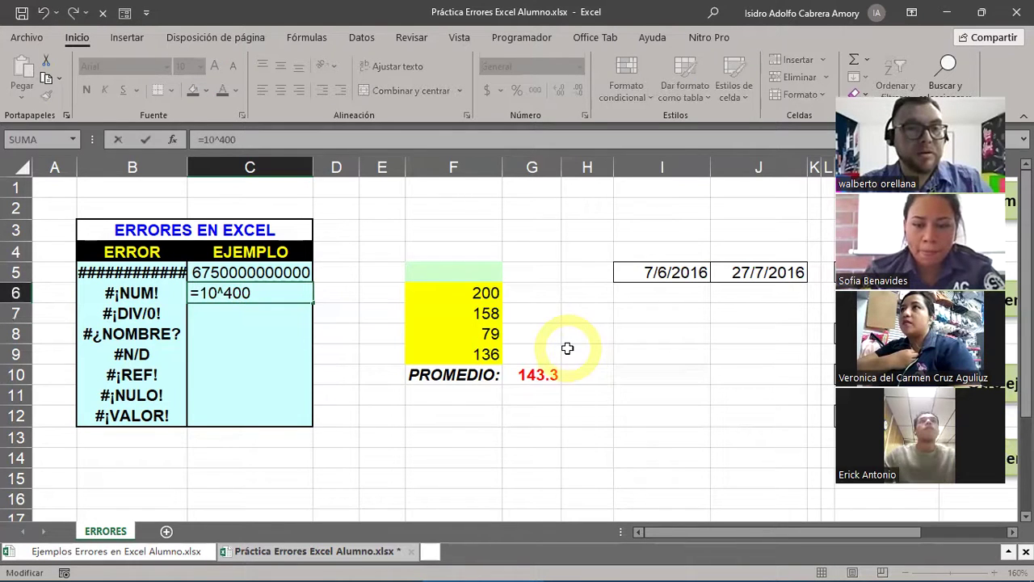
key(Left)
key(Left)
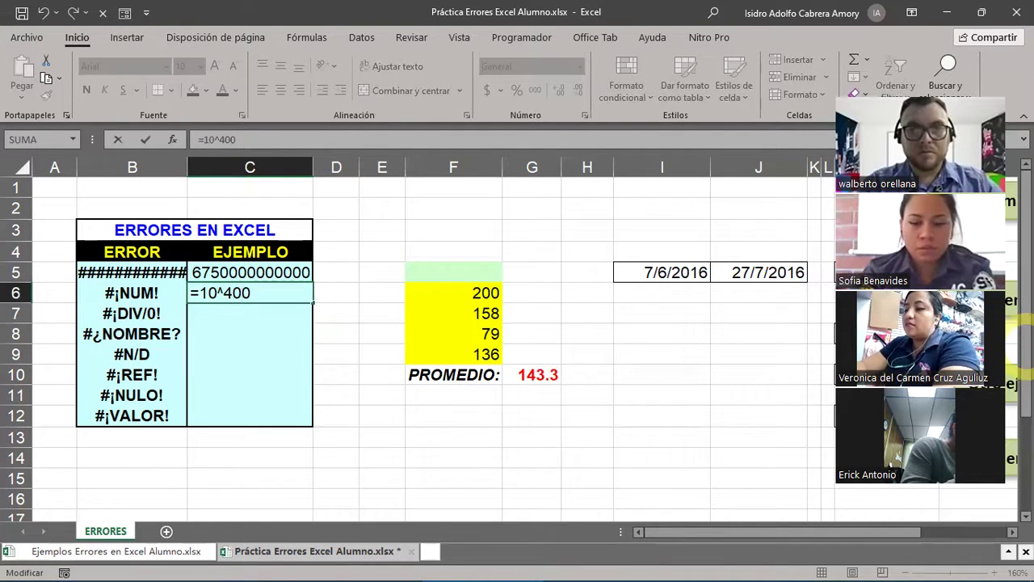
click(245, 292)
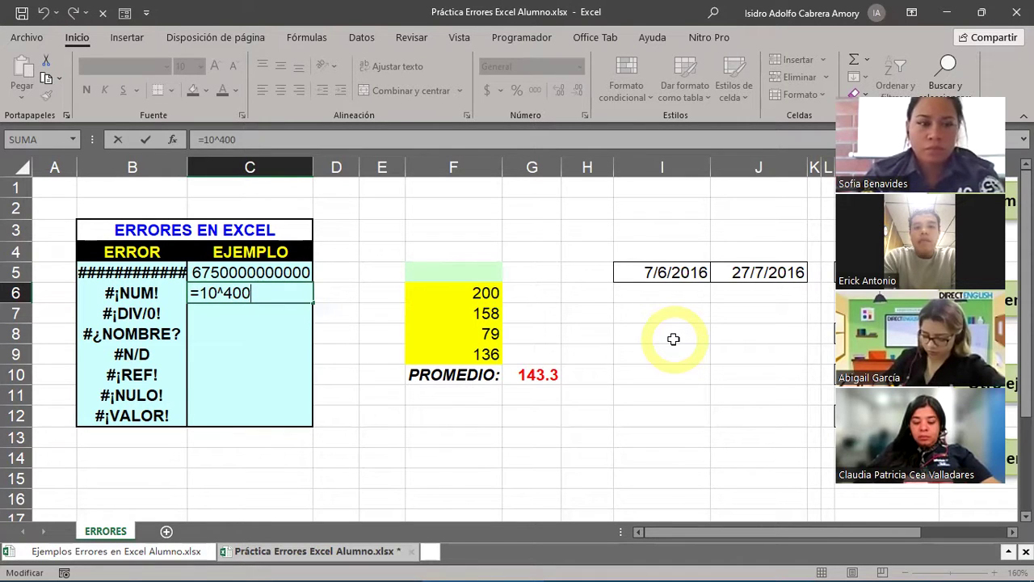
key(BackSpace)
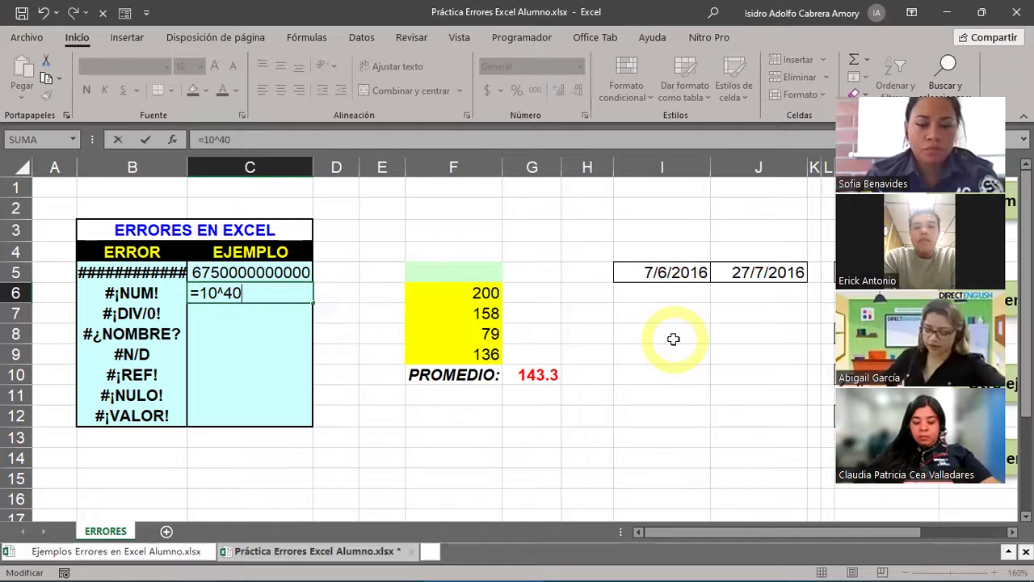
key(Return)
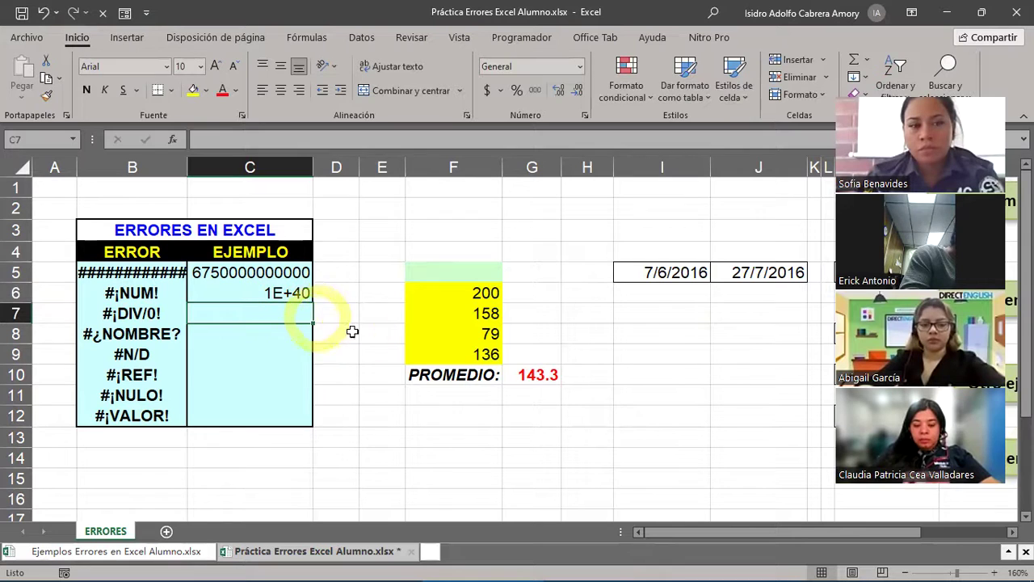
Apply the Número format to the result in C6, comparing it with the General format by undoing and redoing the change
click(278, 290)
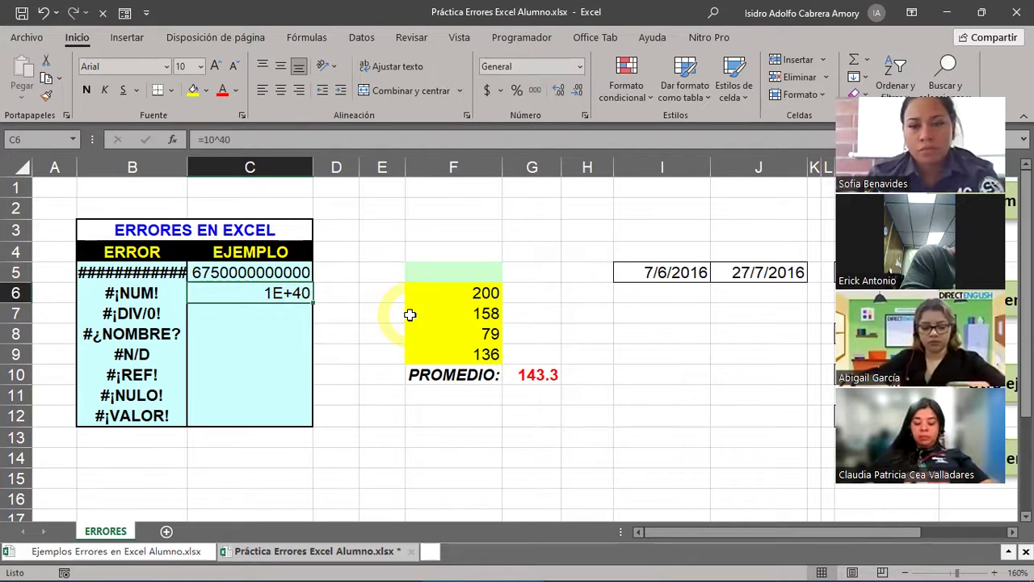
click(581, 68)
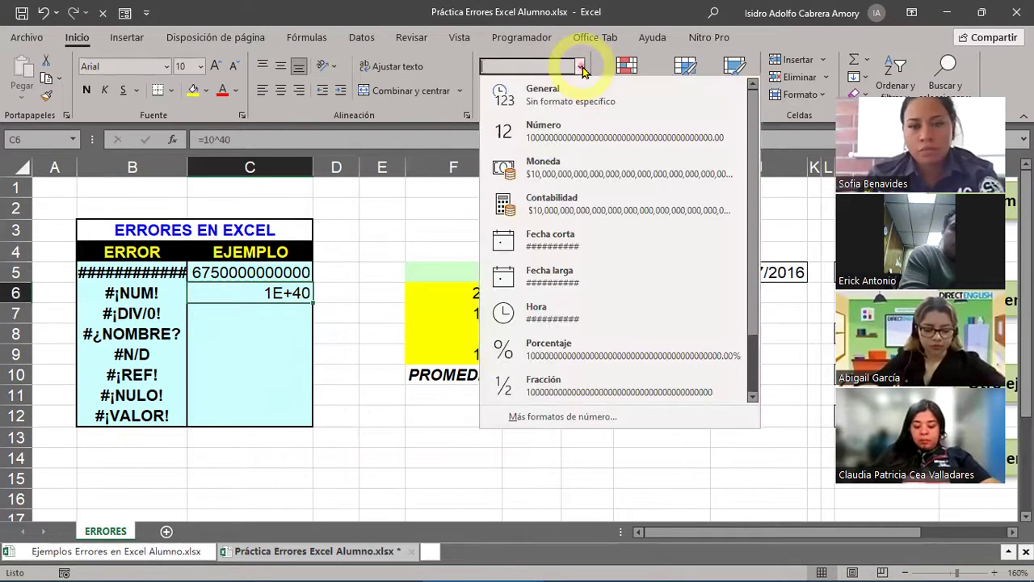
click(569, 134)
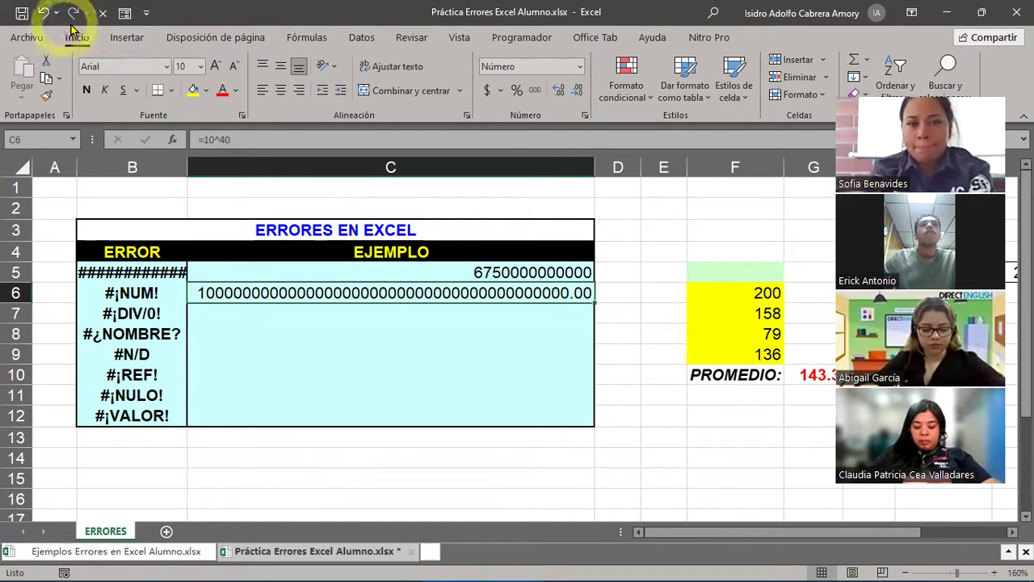
click(44, 14)
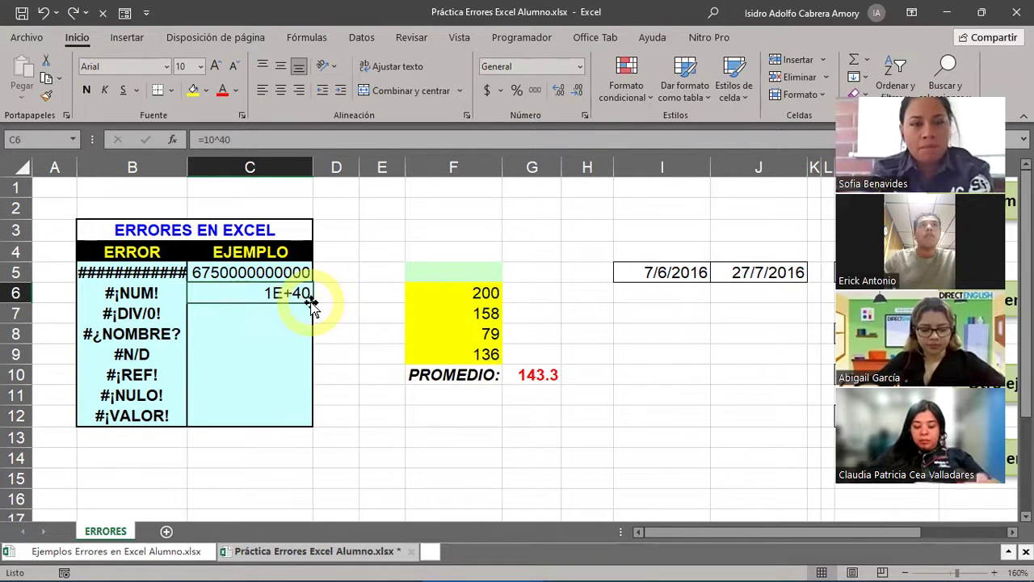
click(68, 20)
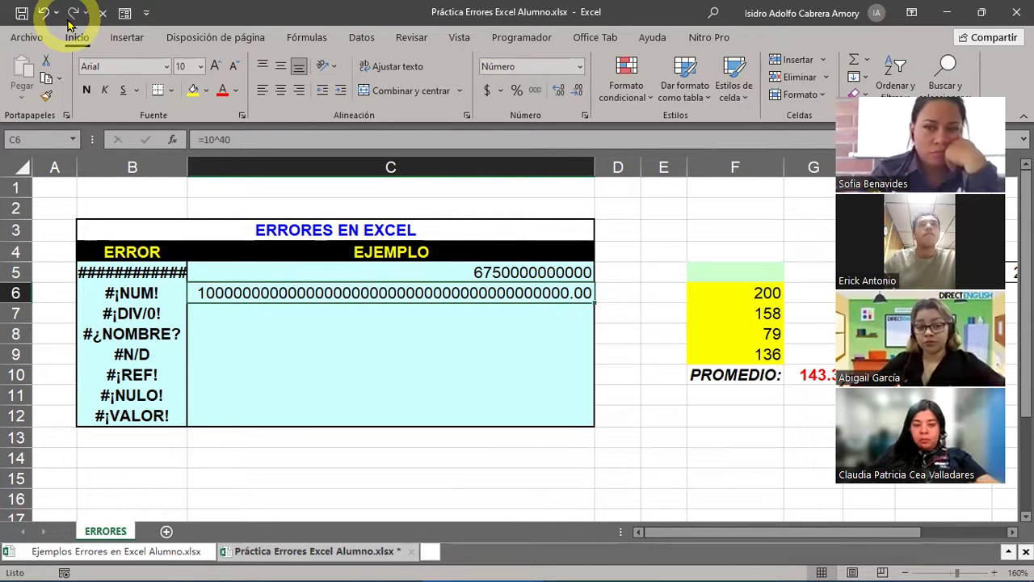
Check the formula in C6 and undo the cell's Número format
double_click(212, 294)
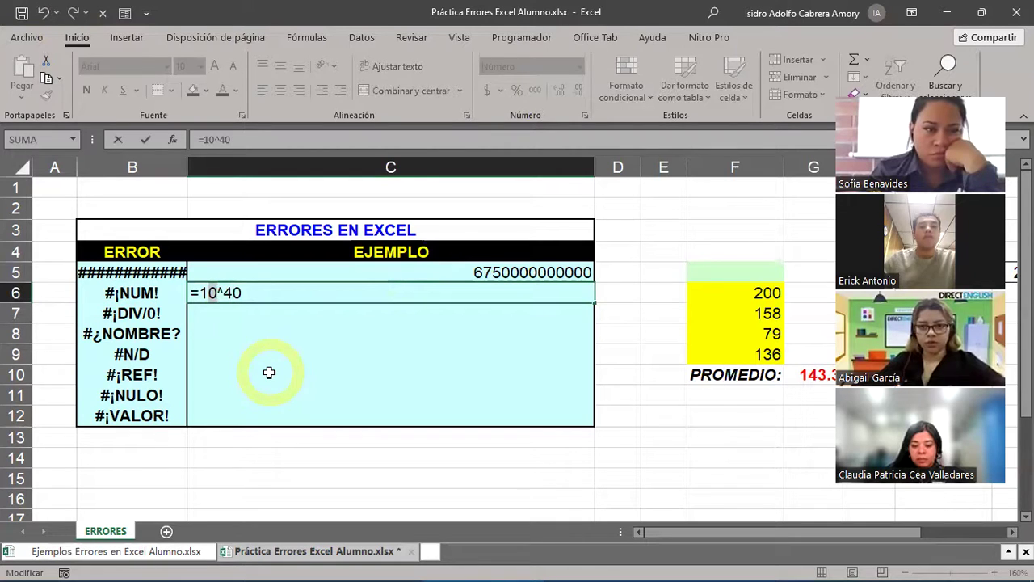
click(272, 298)
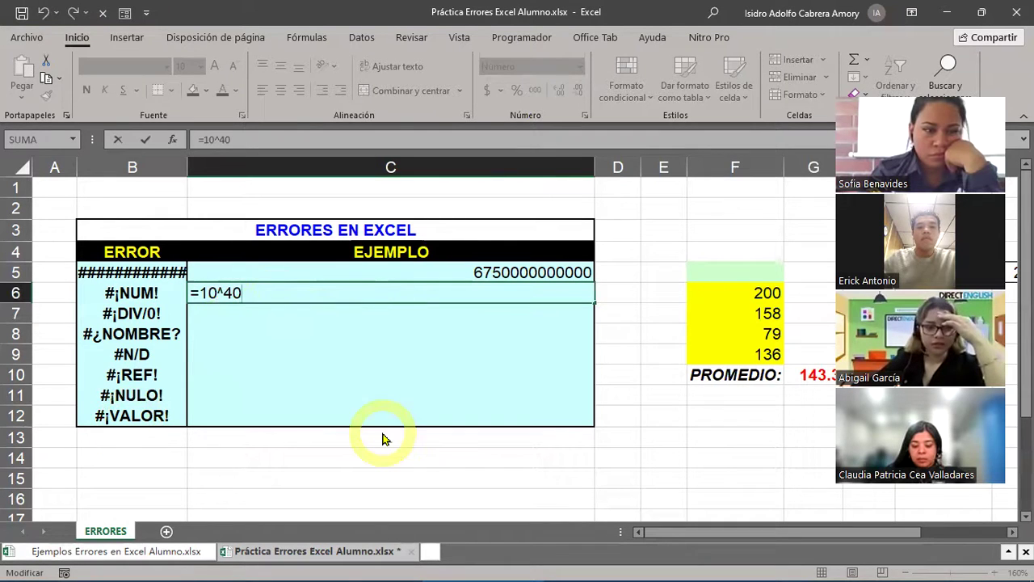
key(ctrl+Return)
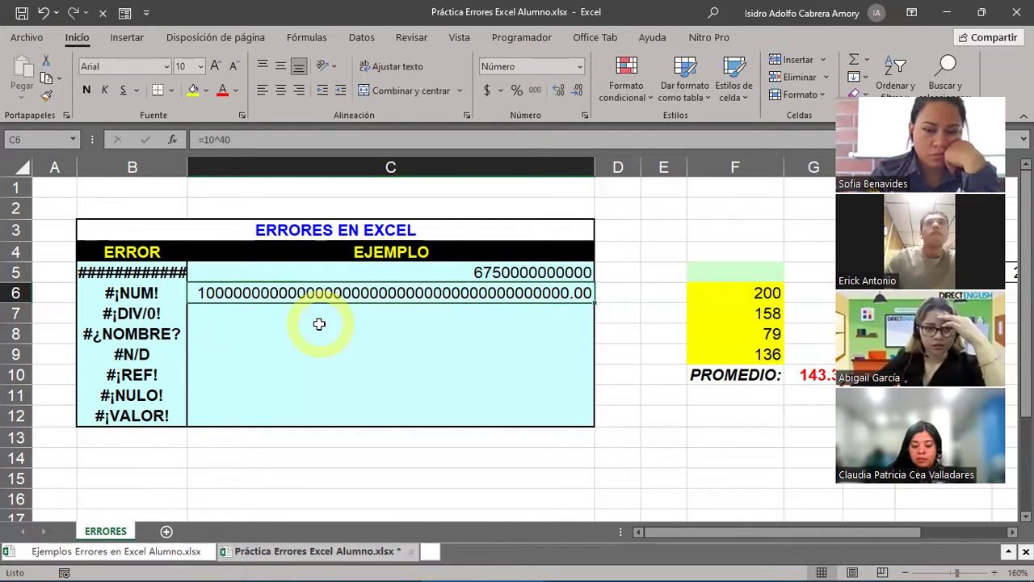
click(275, 328)
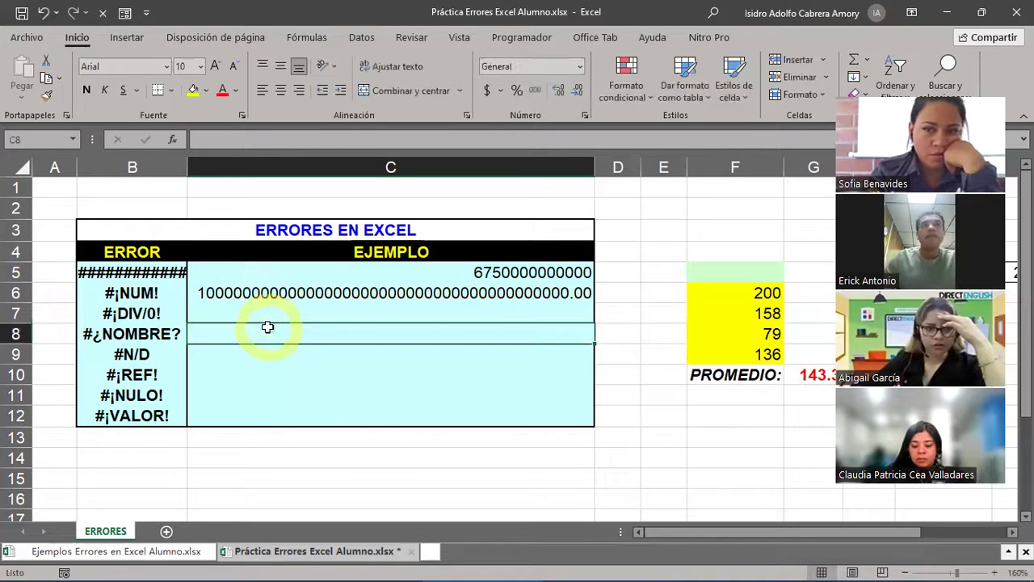
click(272, 314)
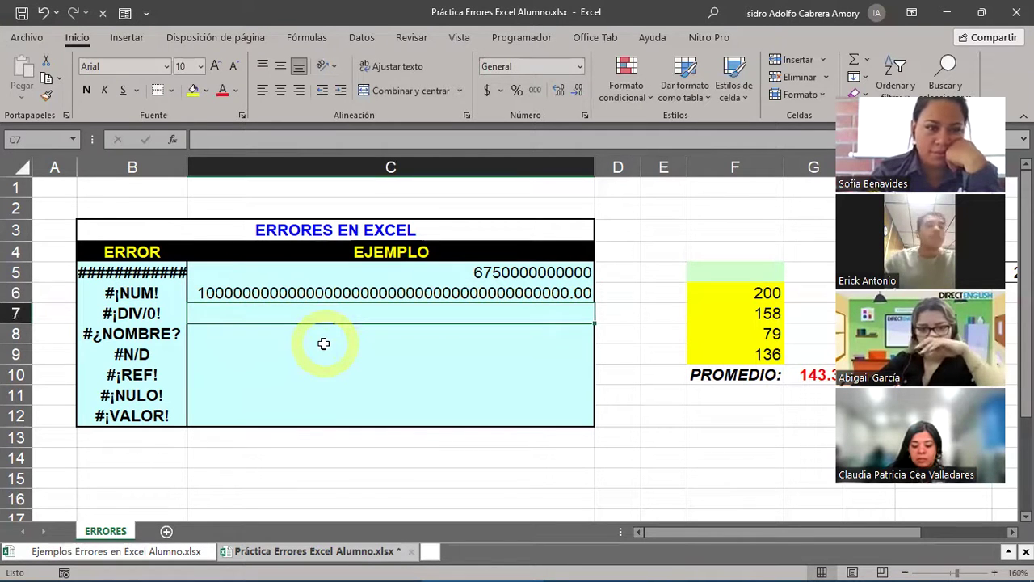
click(44, 13)
click(43, 13)
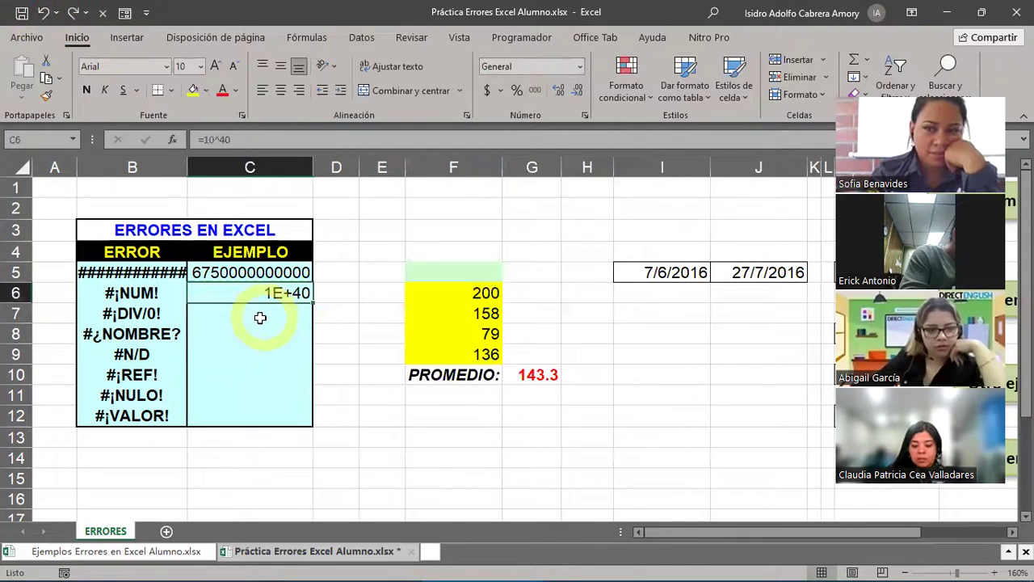
Enter the formula =500/F5 in C7 as the example for the #¡DIV/0! error
click(260, 315)
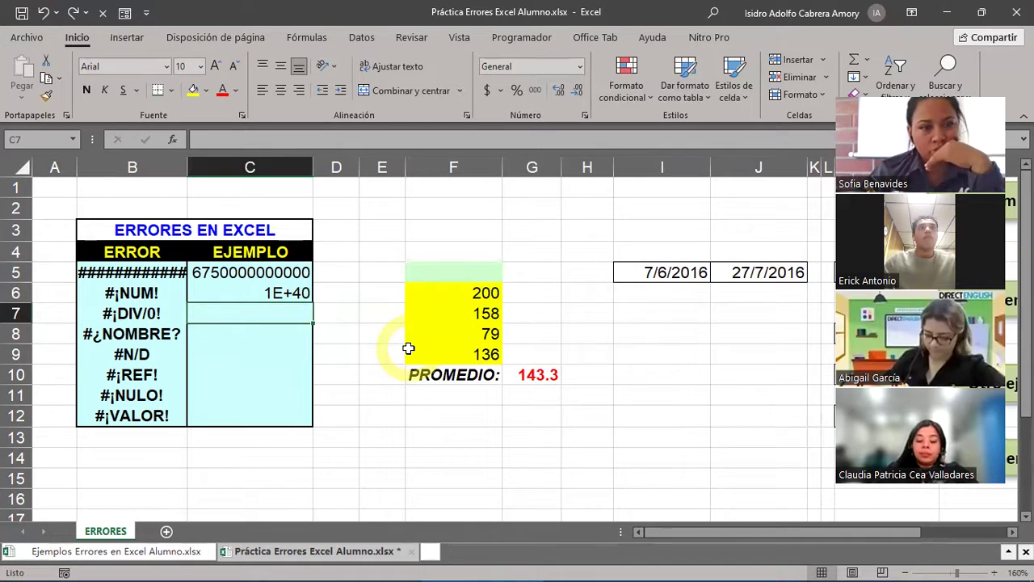
text(=)
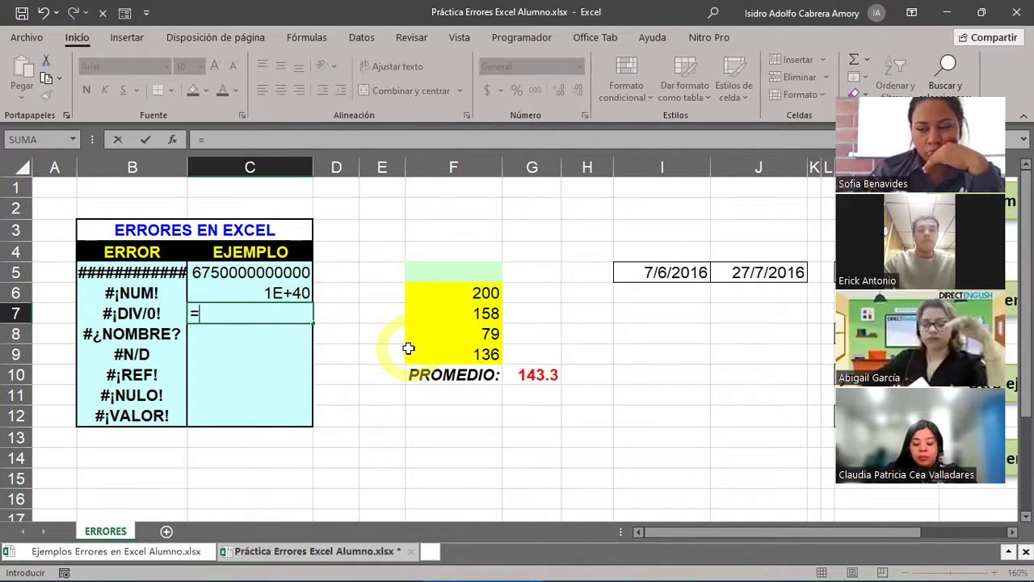
text(500)
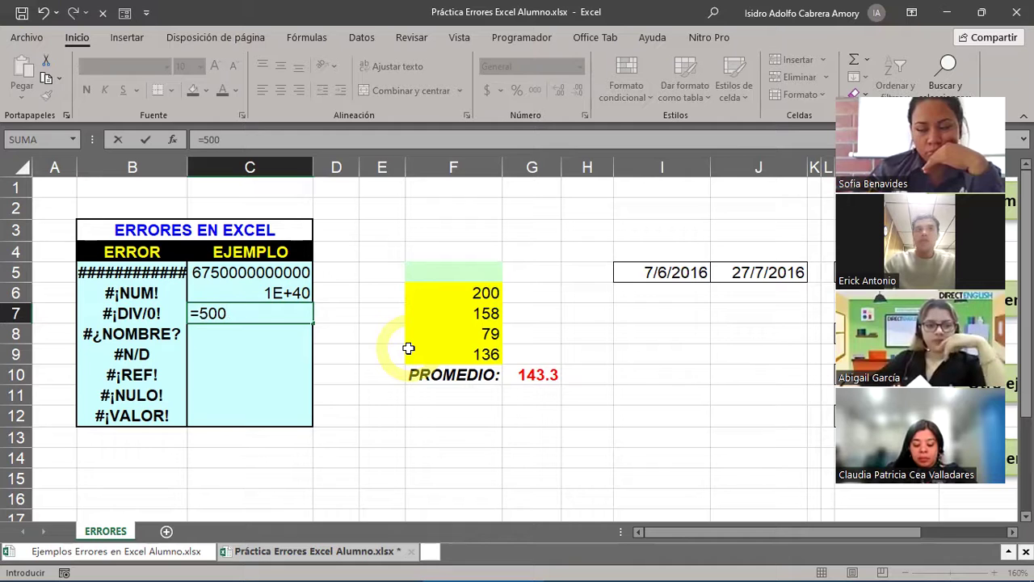
text(/)
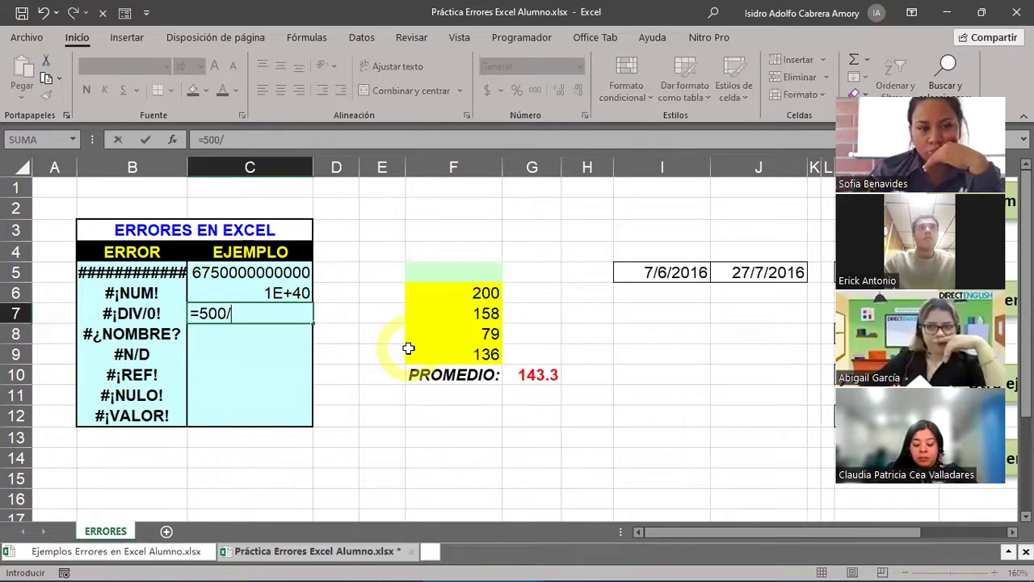
click(454, 274)
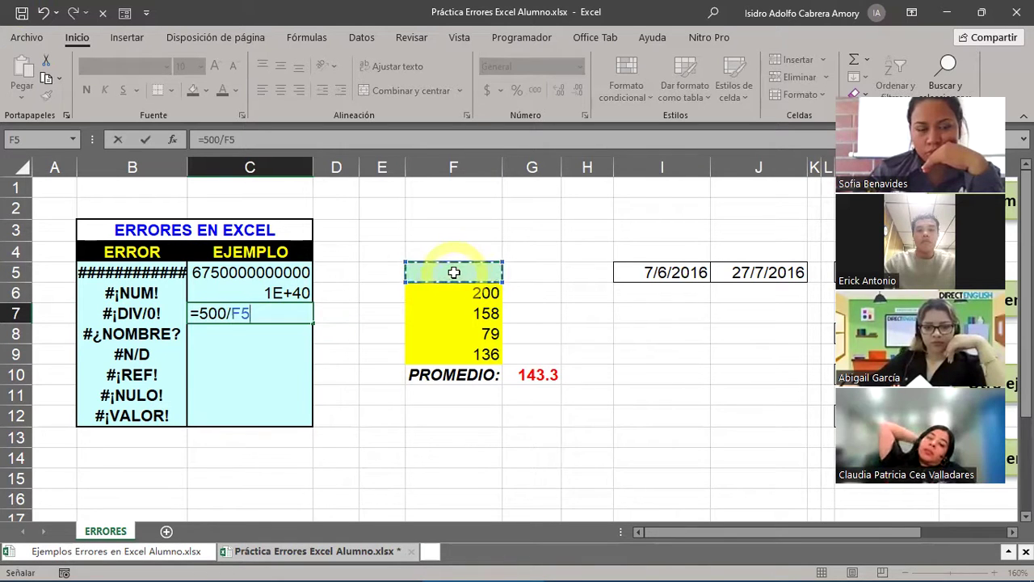
key(Return)
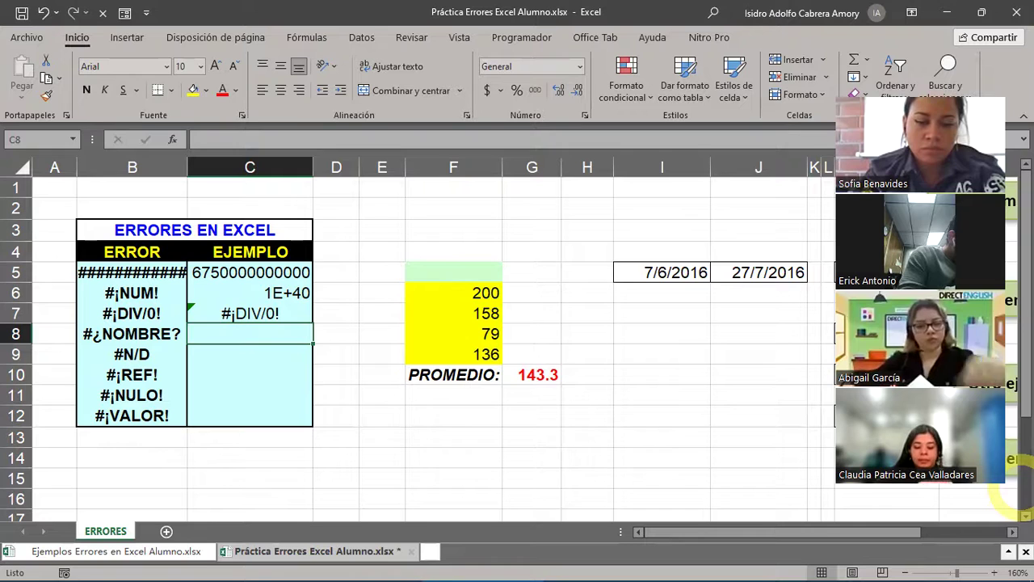
Correct the division error by entering 5 in F5 and check the formula in C7
click(247, 313)
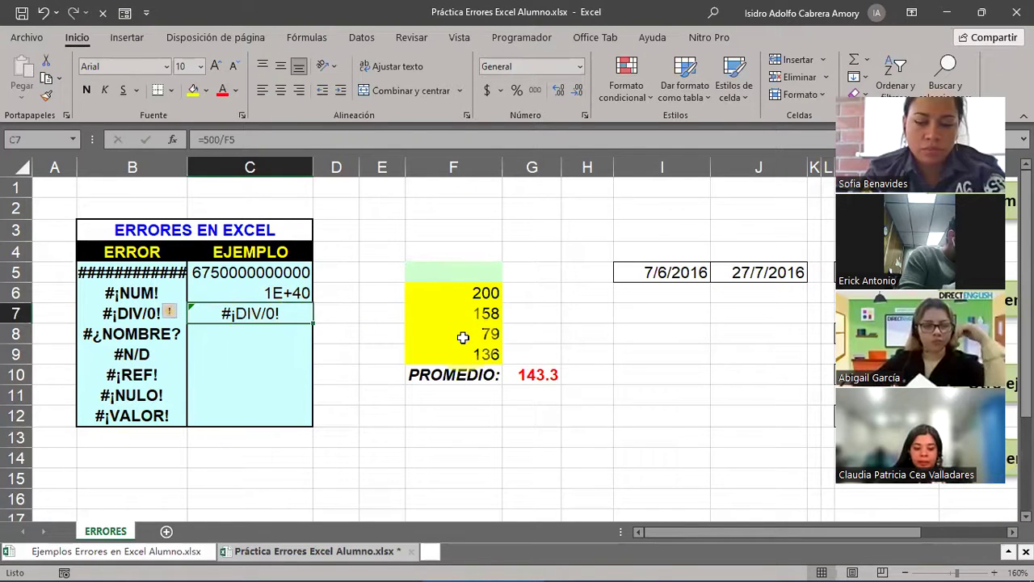
click(456, 270)
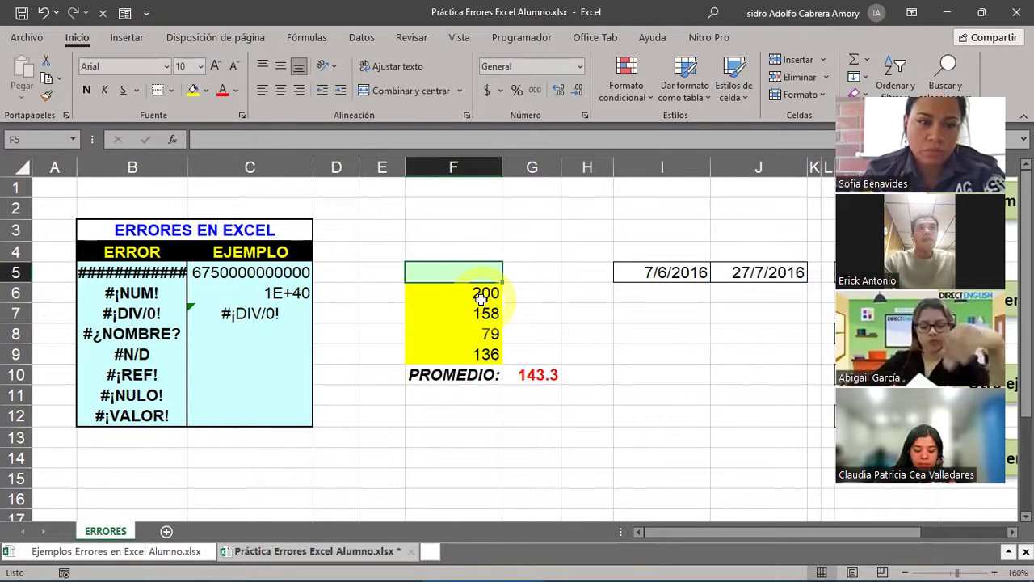
text(5)
key(Return)
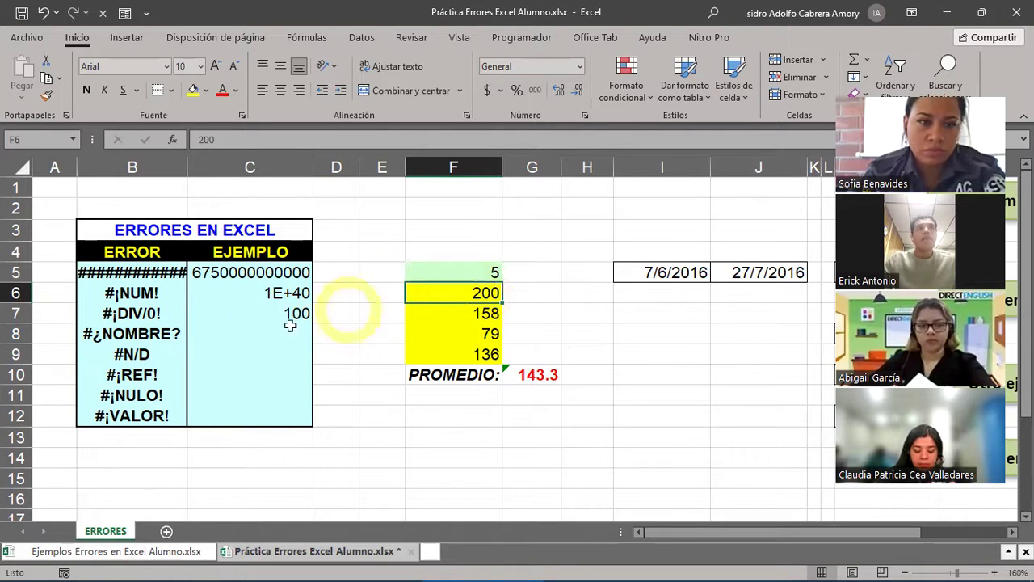
click(248, 313)
double_click(248, 312)
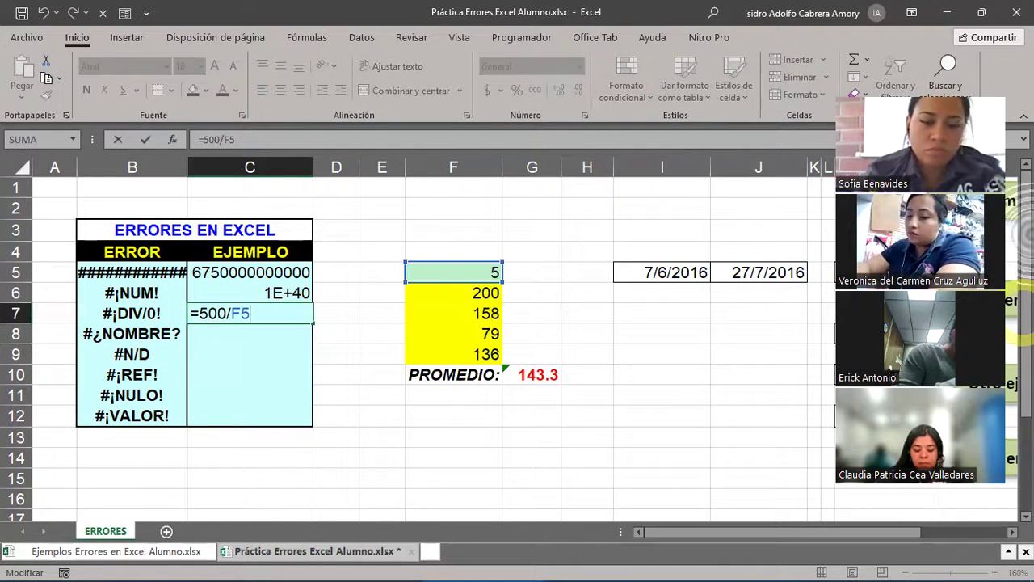
Enter the misspelled formula =POMEDIO(F6:F9) in C8 as the example for the #¿NOMBRE? error
click(109, 334)
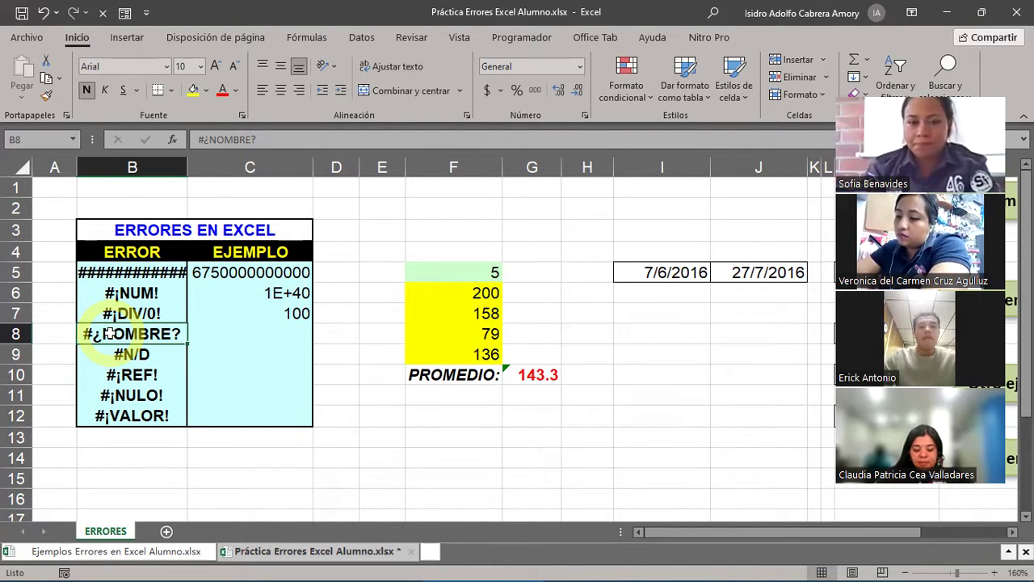
key(Right)
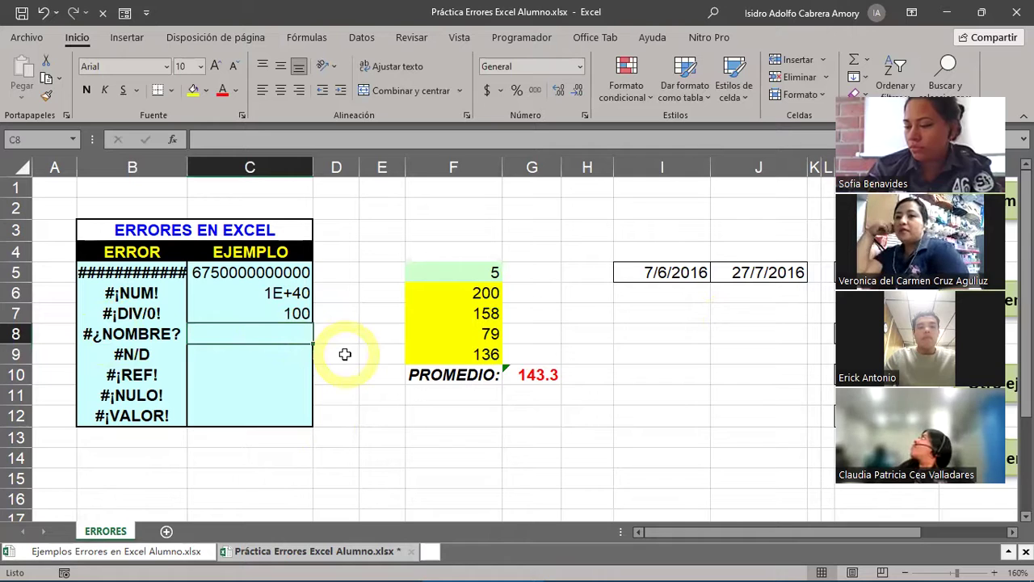
text(=)
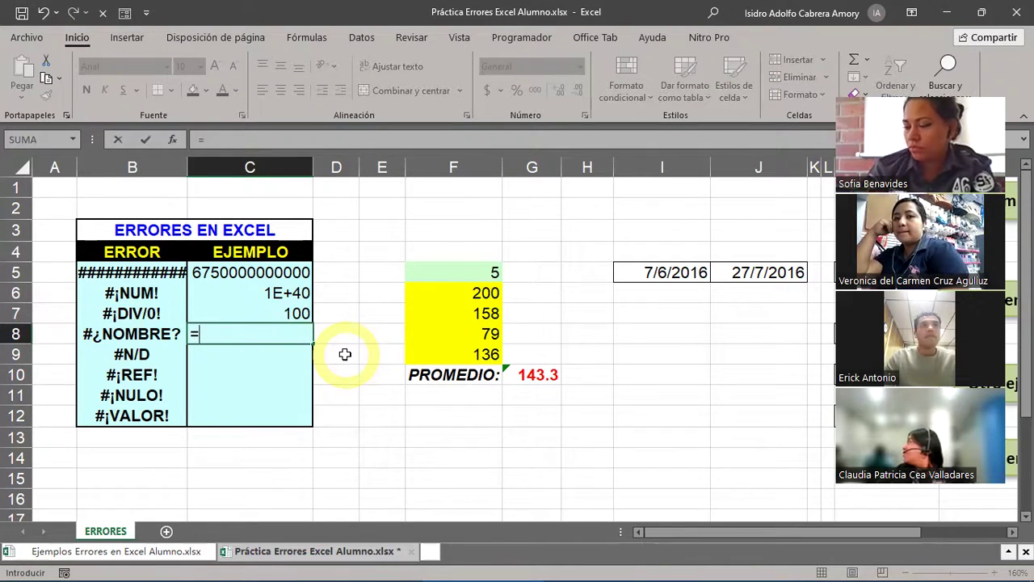
text(P)
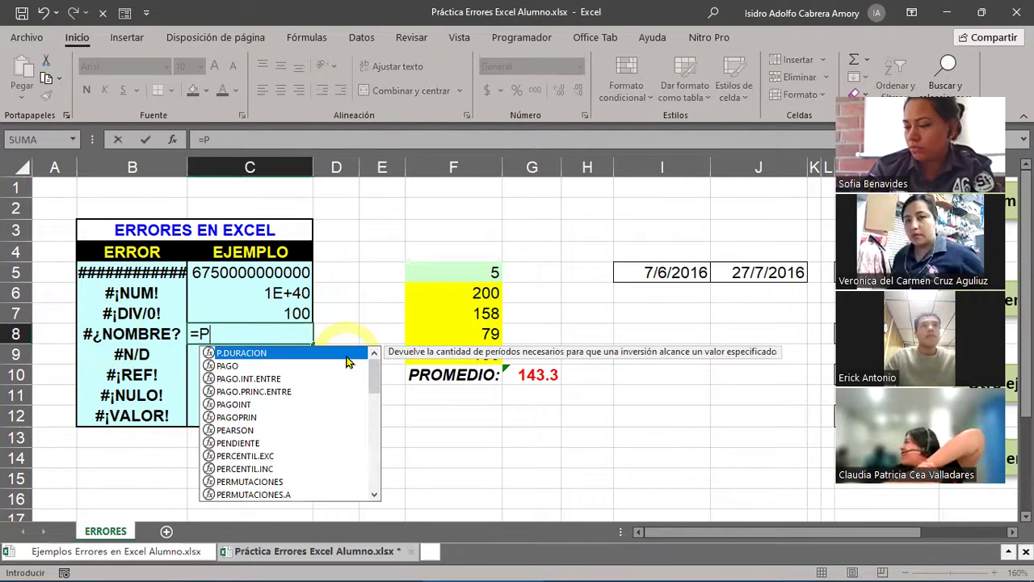
text(OMEDIO)
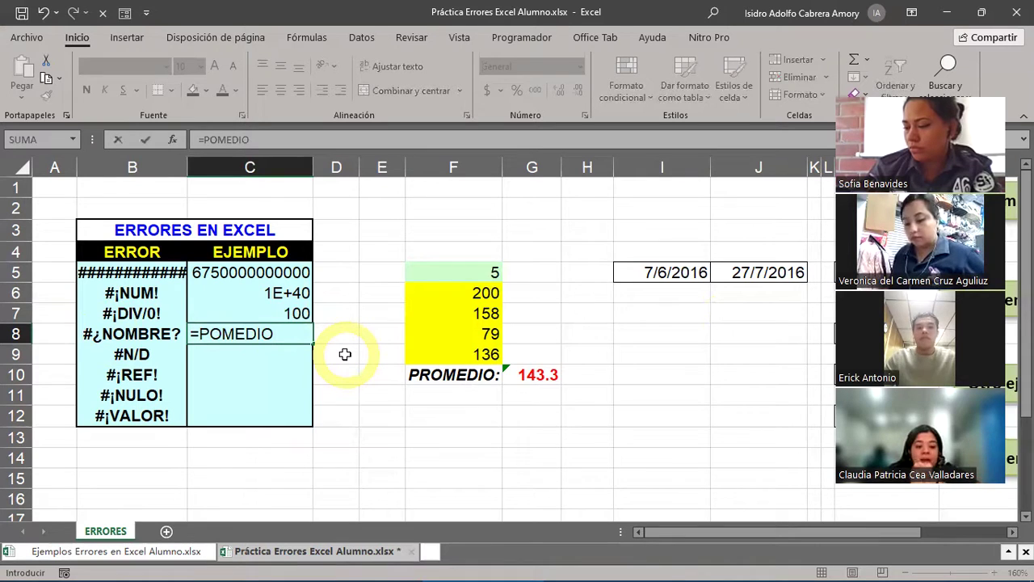
text(()
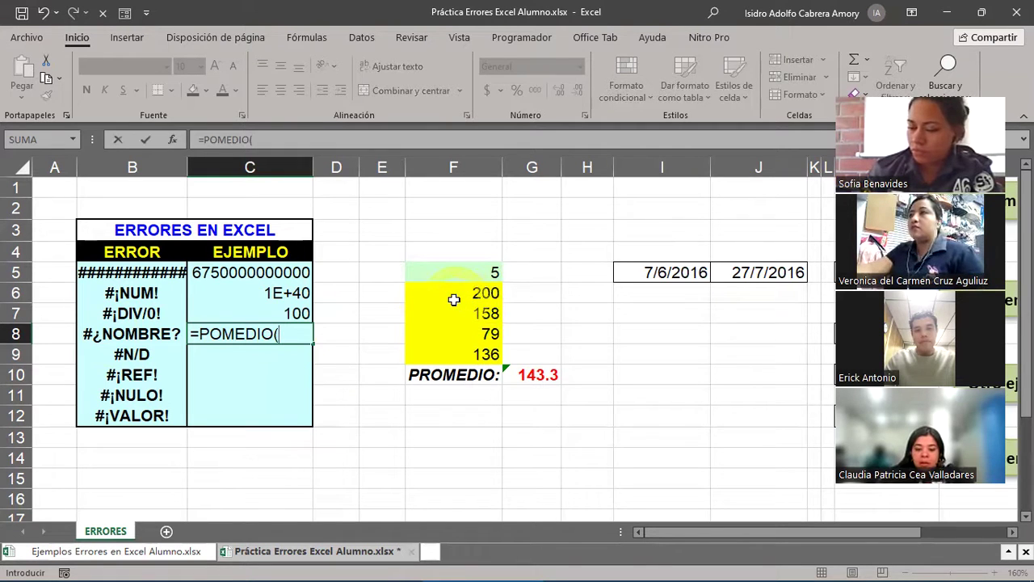
drag(453, 299, 436, 357)
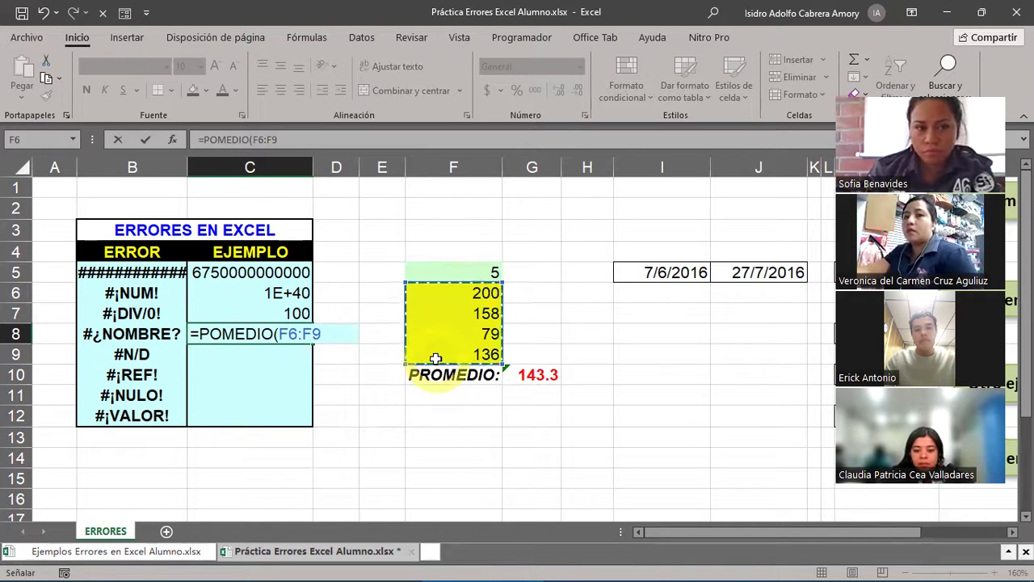
text())
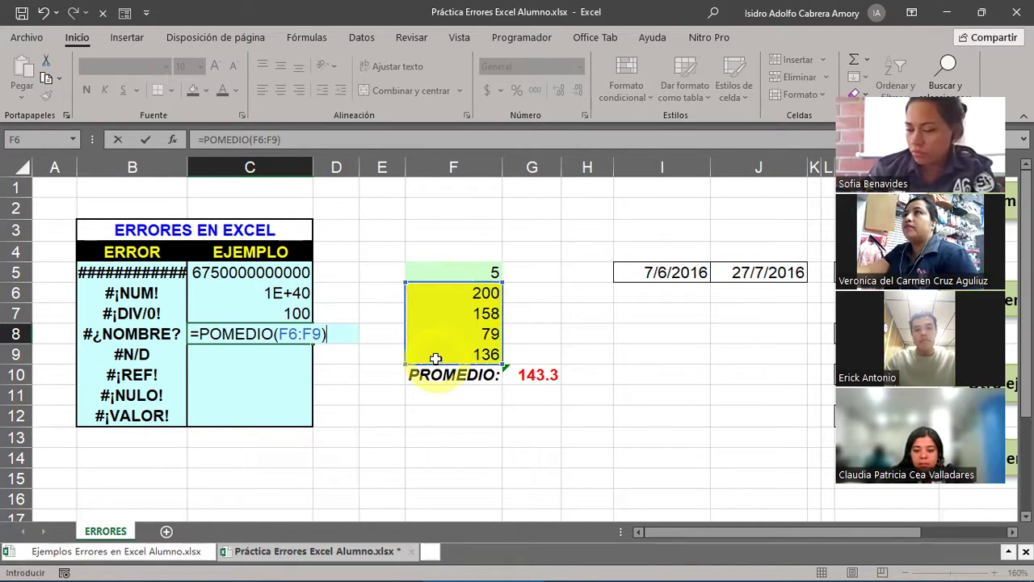
key(Return)
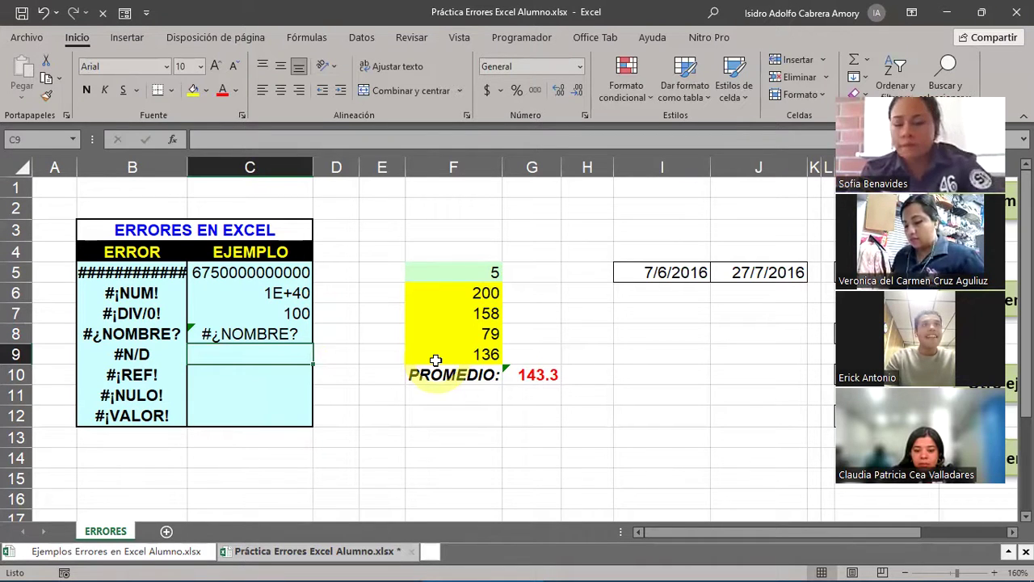
scroll(934, 487, down, 1)
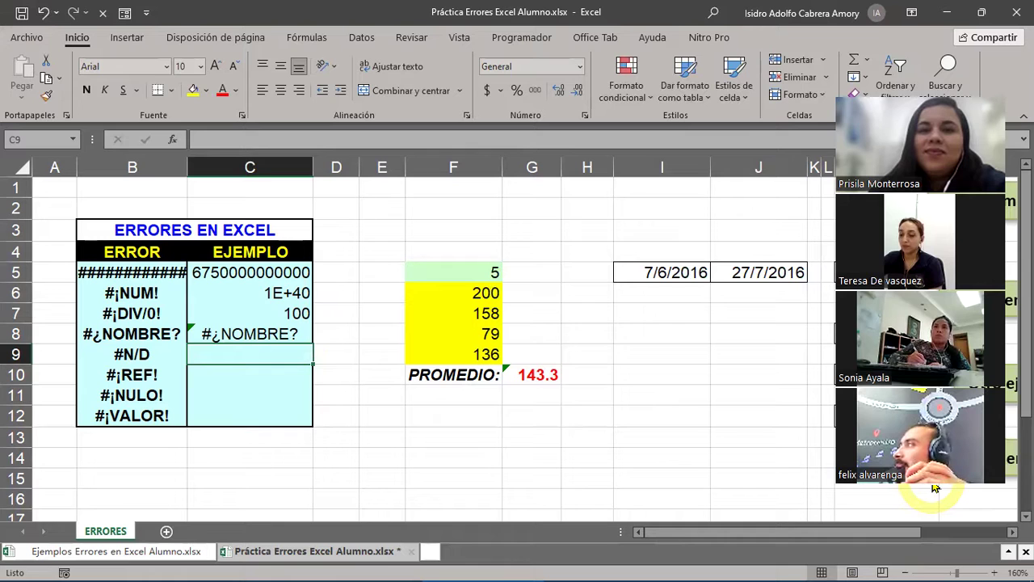
scroll(935, 487, down, 1)
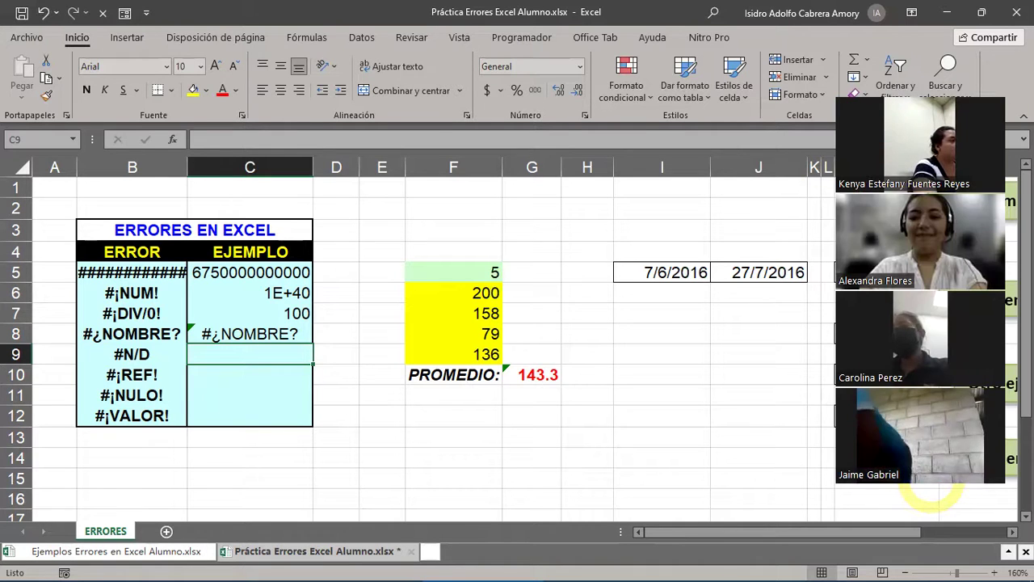
scroll(921, 291, up, 1)
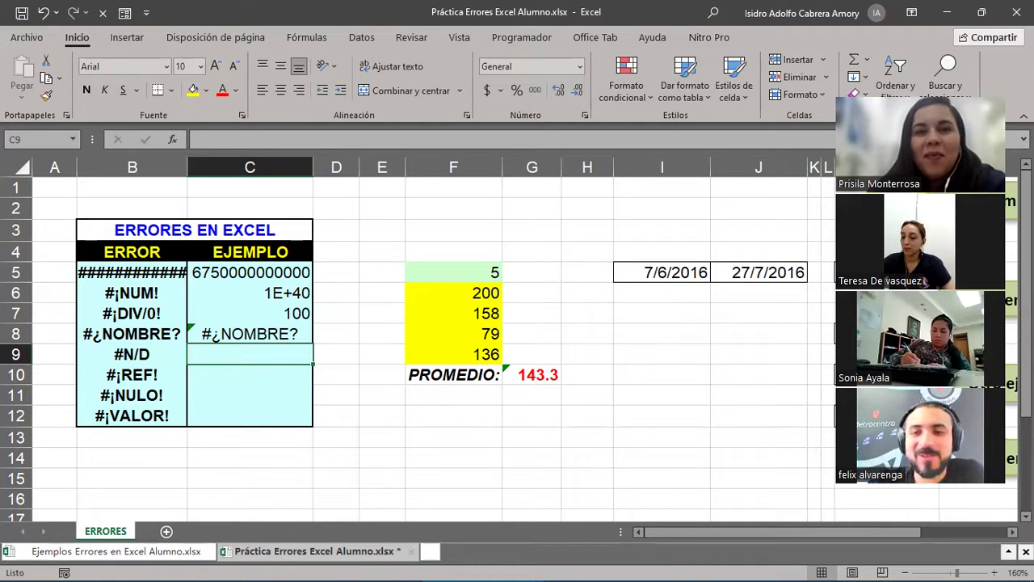
click(111, 168)
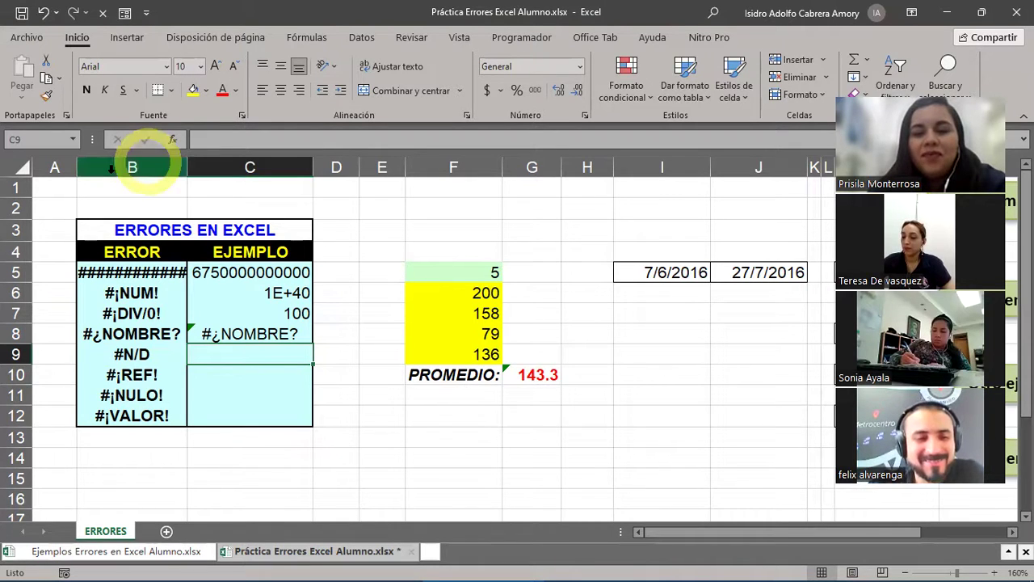
click(45, 217)
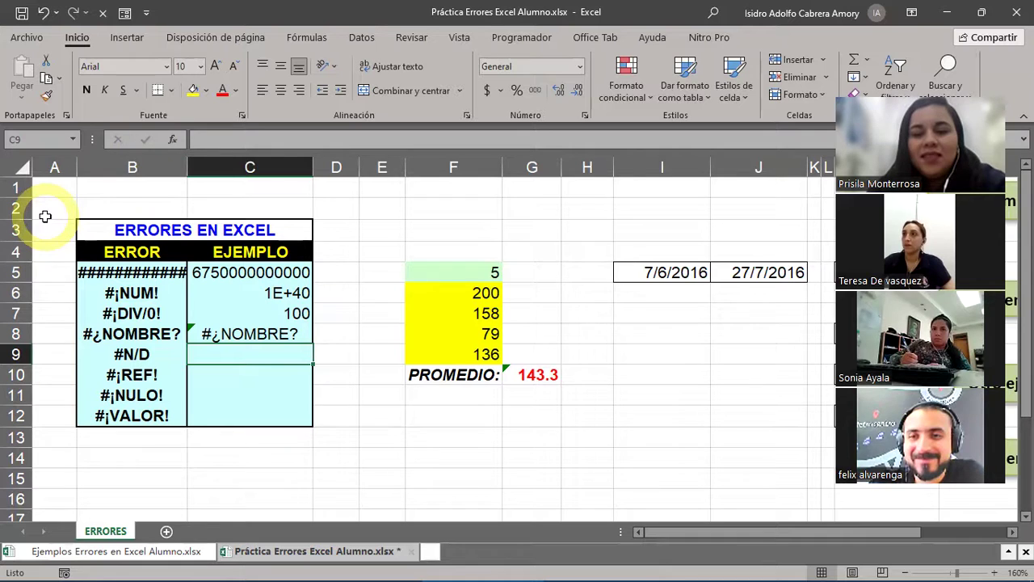
Correct the misspelled function name in C8 so the formula reads =PROMEDIO(F6:F9), and check the formula
click(267, 334)
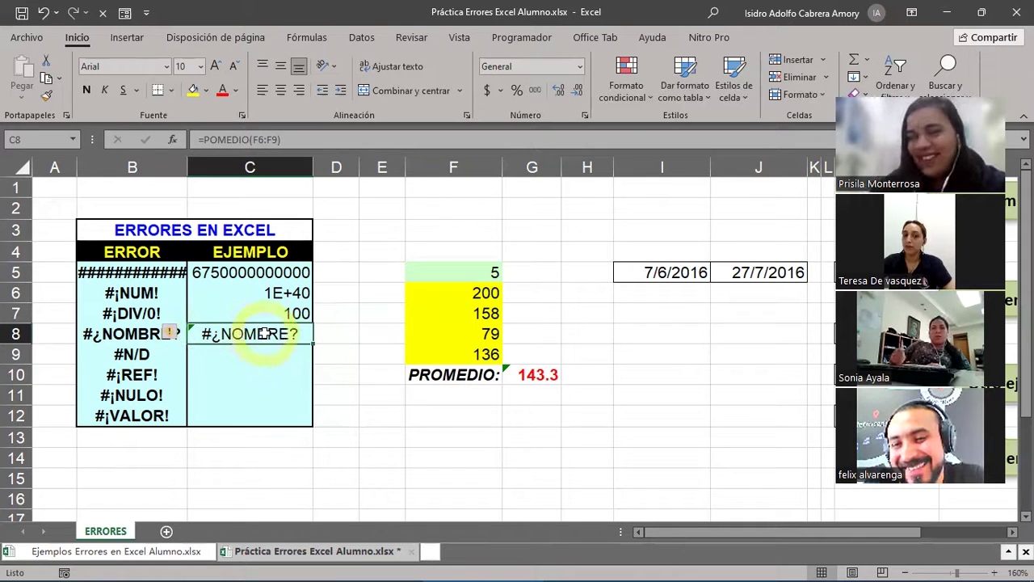
double_click(210, 333)
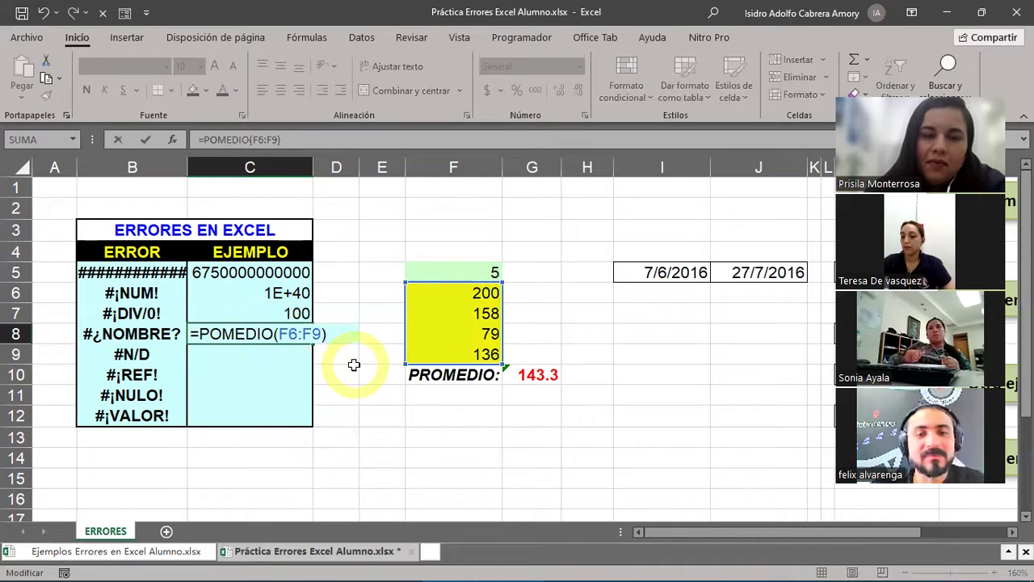
text(r)
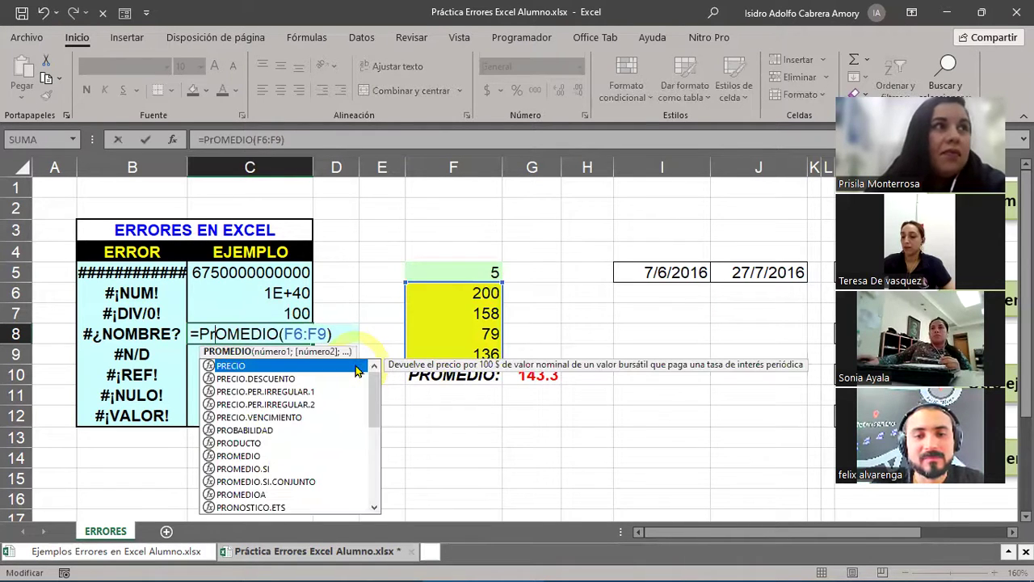
key(Escape)
key(Return)
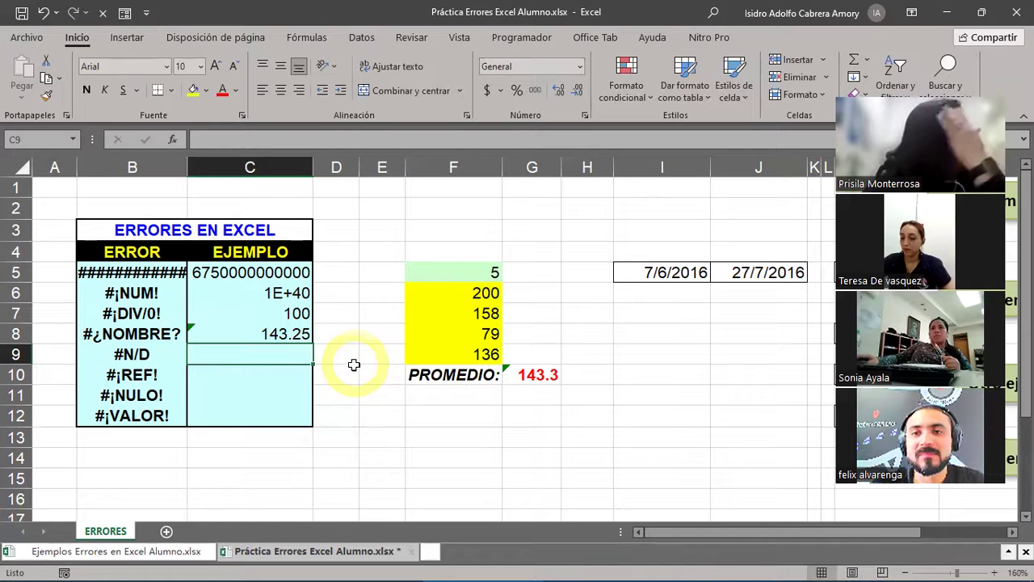
click(254, 335)
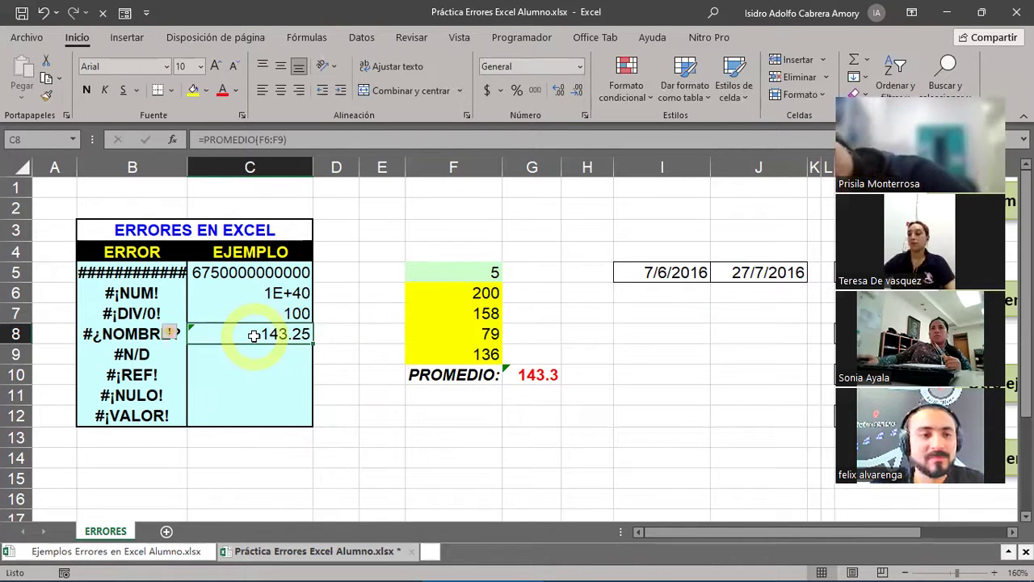
double_click(254, 334)
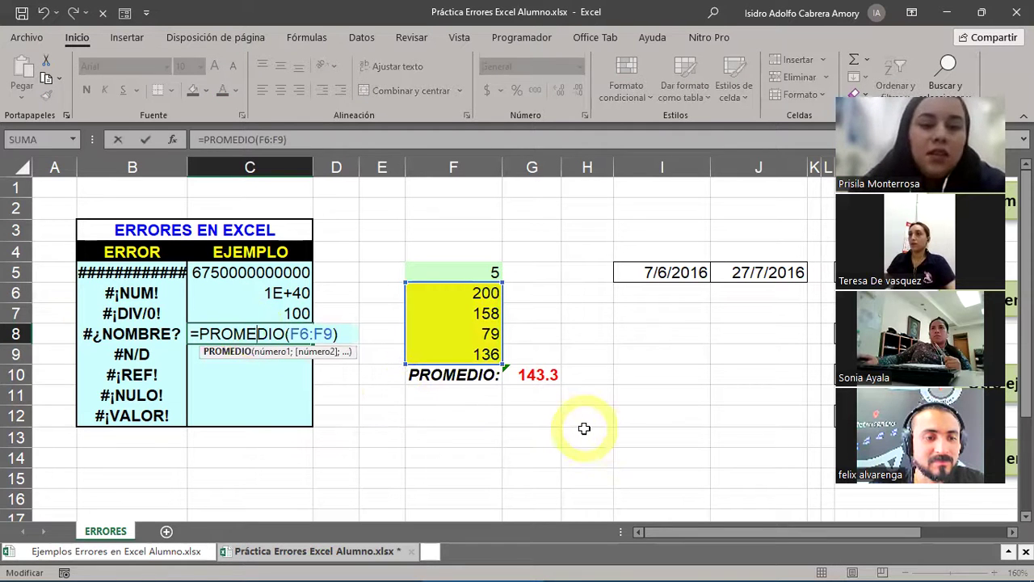
click(300, 393)
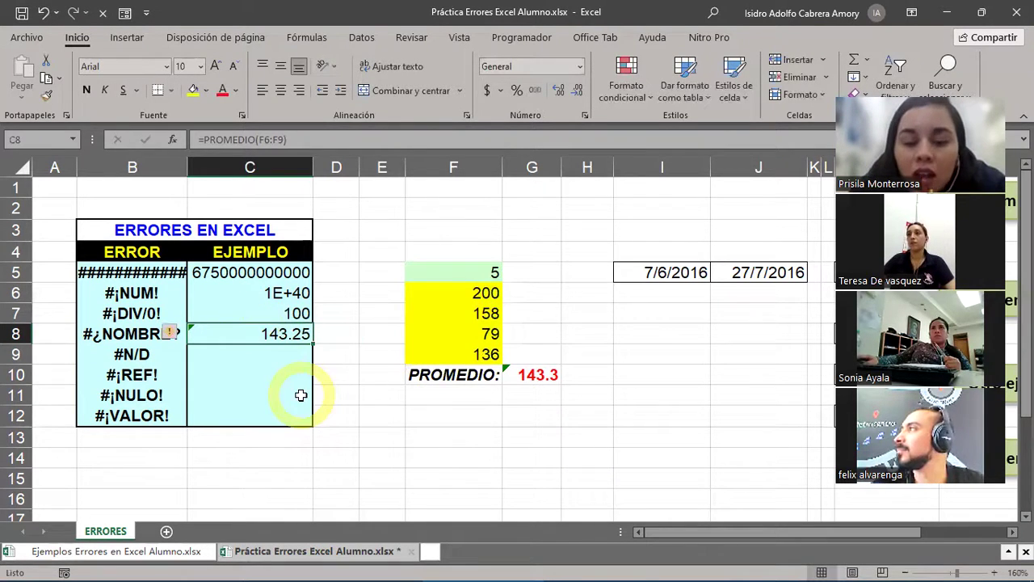
click(294, 343)
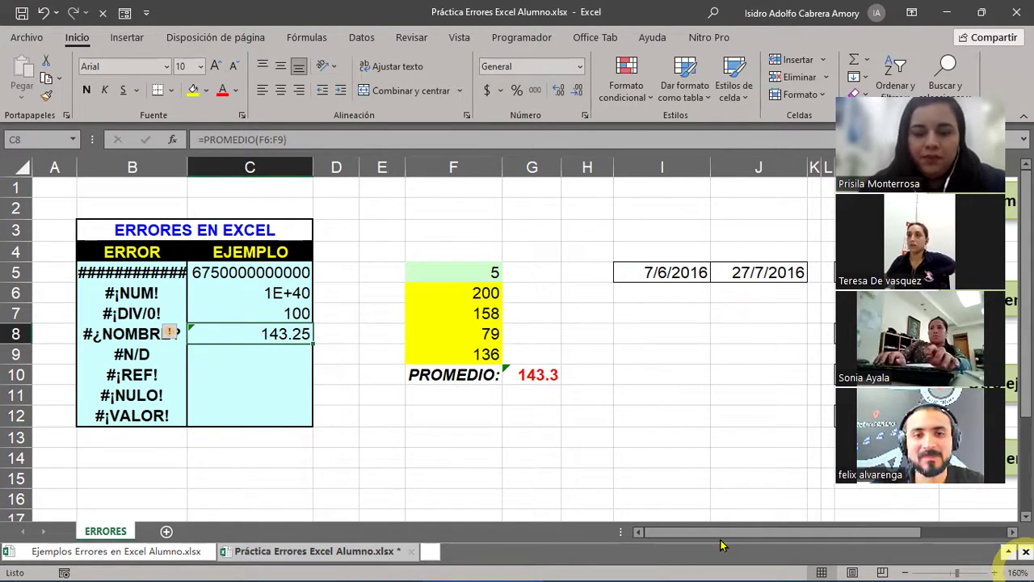
Enter the formula =promedio(misdatos) in M12 as another example for the #¿NOMBRE? error
drag(724, 532, 758, 538)
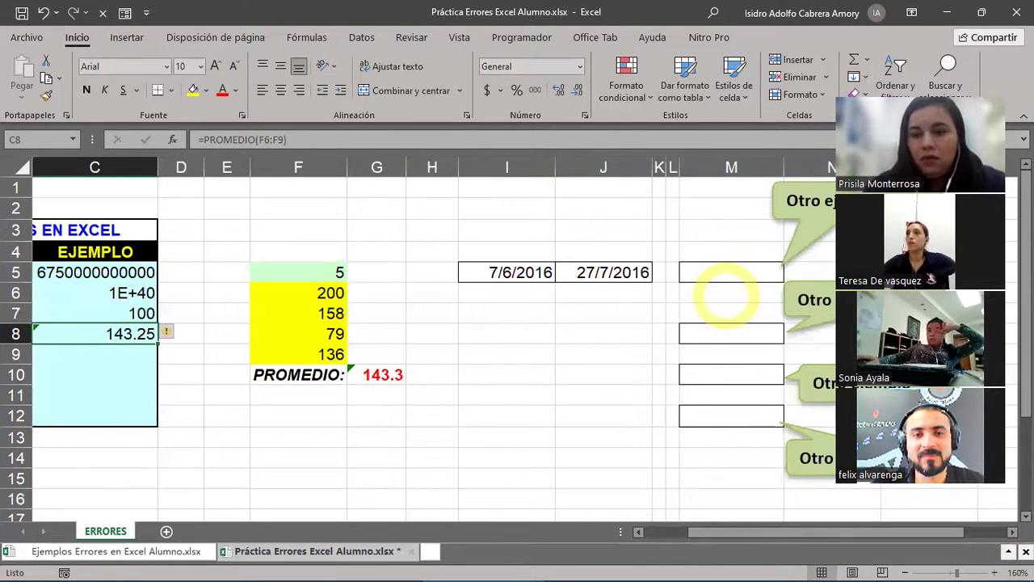
click(722, 414)
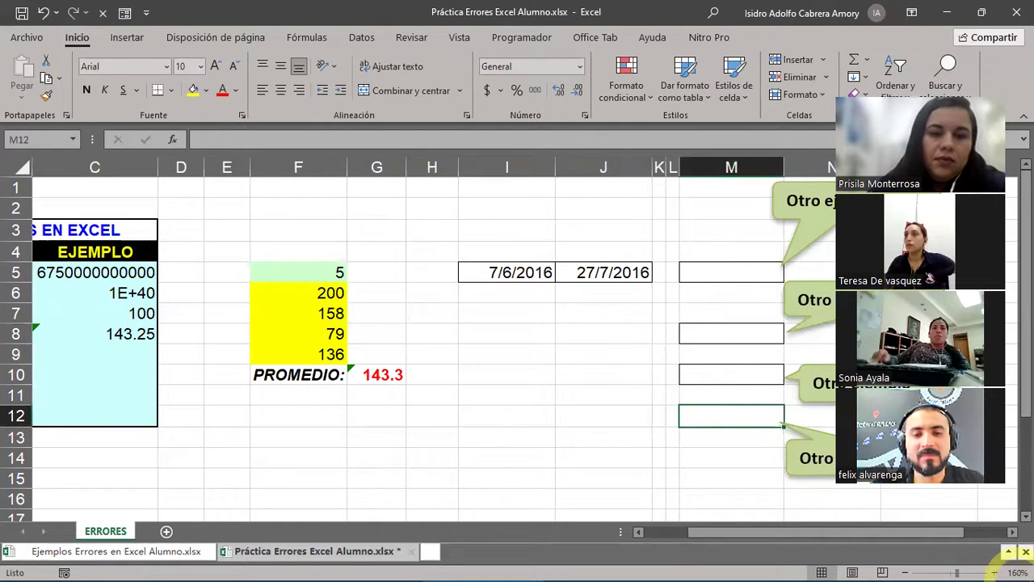
click(688, 420)
click(739, 417)
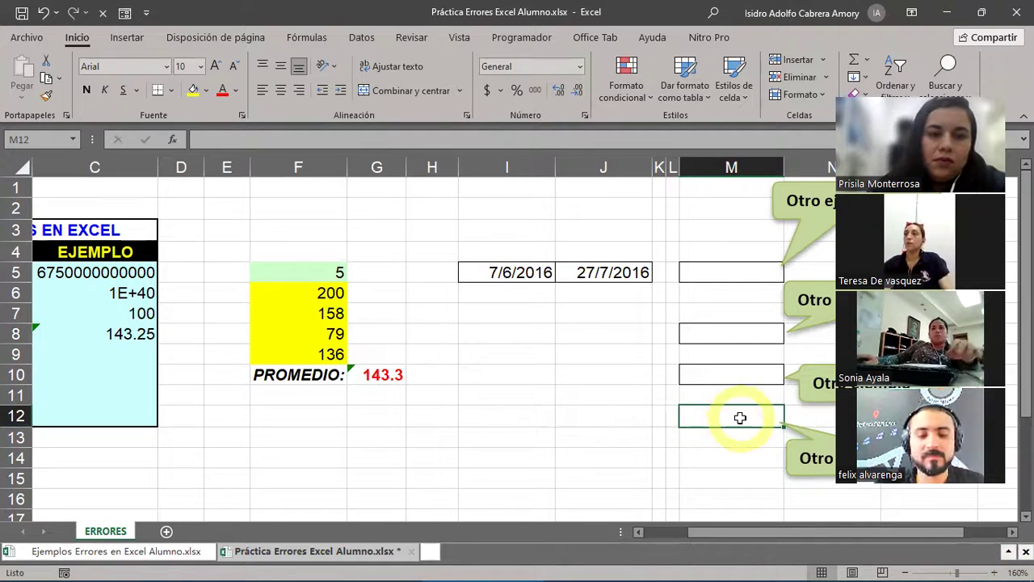
text(=)
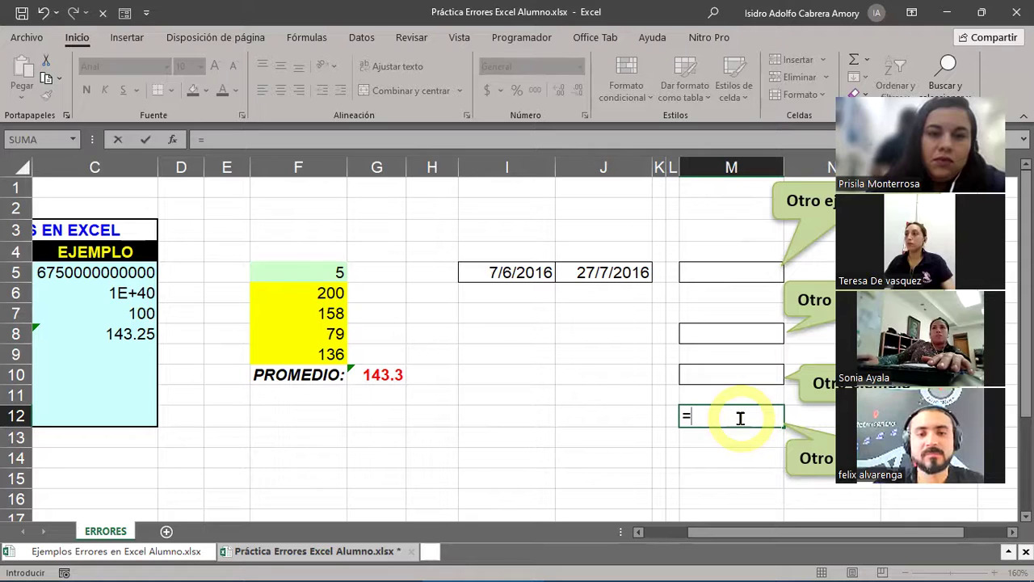
text(promedio)
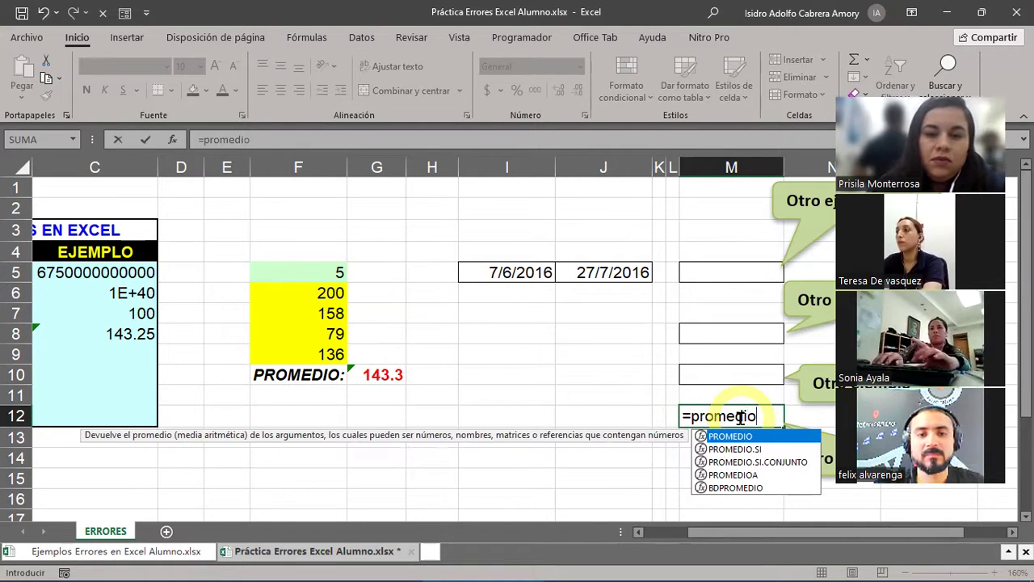
text(()
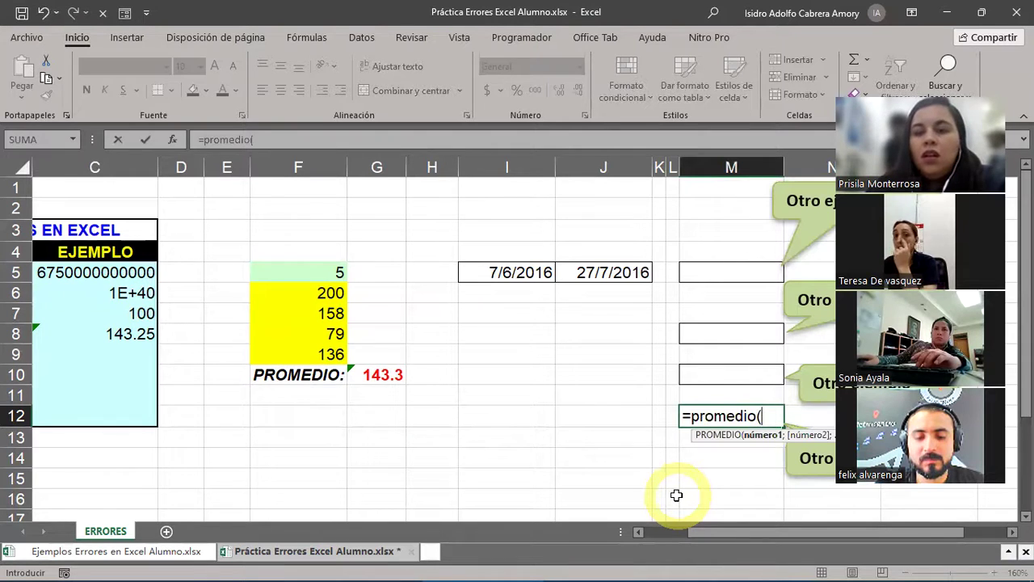
text(misdatos)
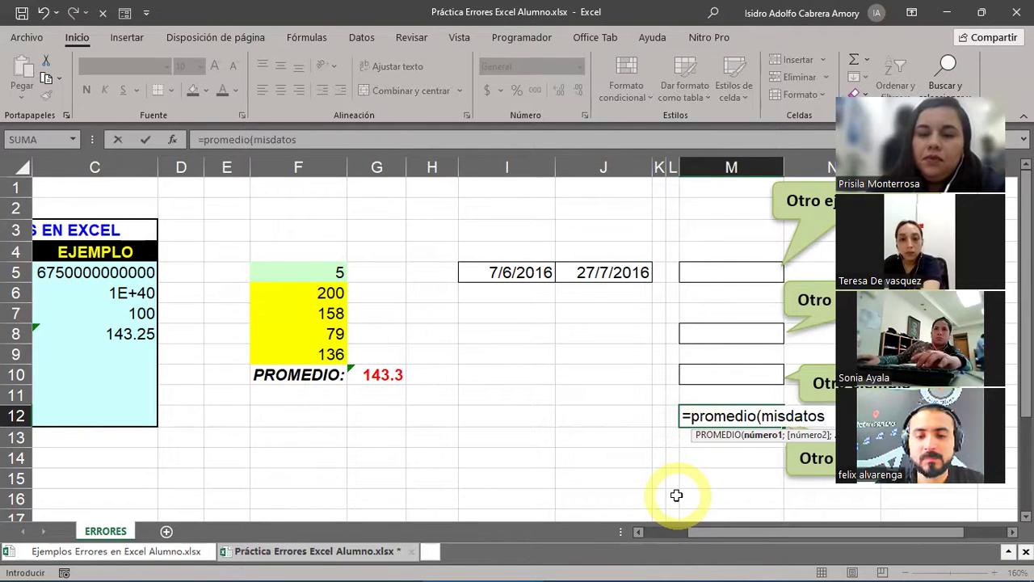
text())
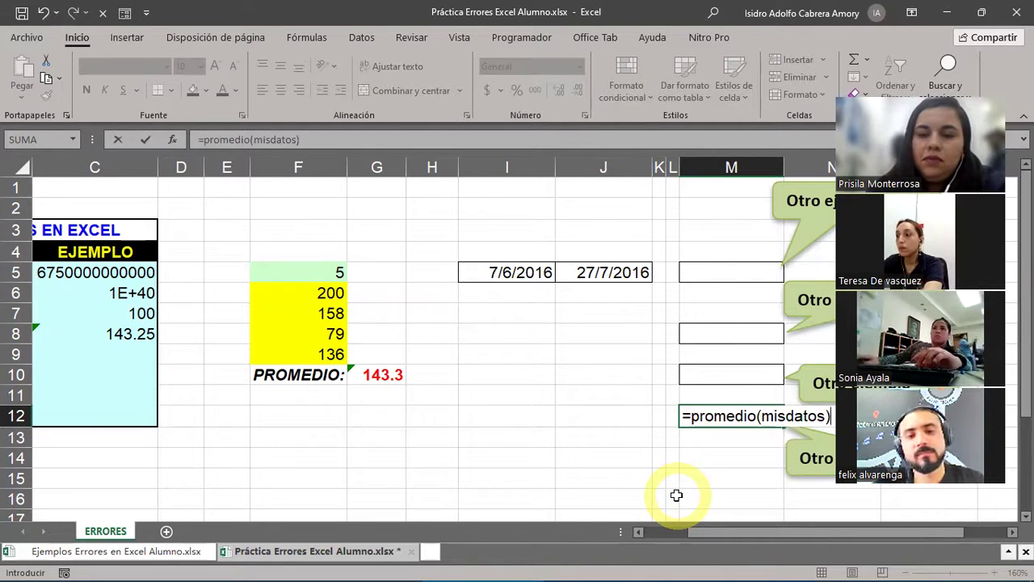
key(Return)
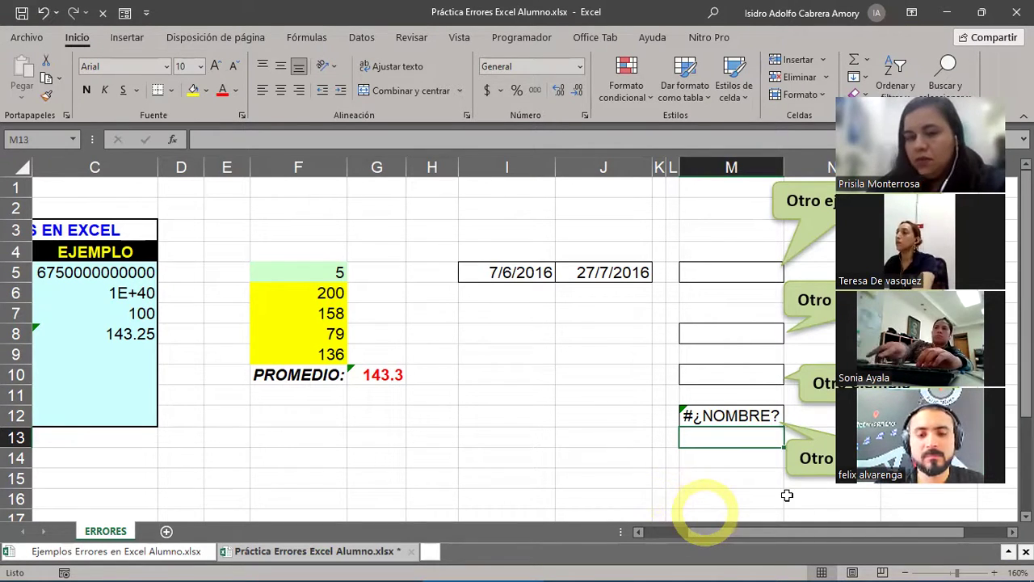
Examine the formula in M12 and the range name it refers to
double_click(733, 414)
drag(762, 540, 795, 545)
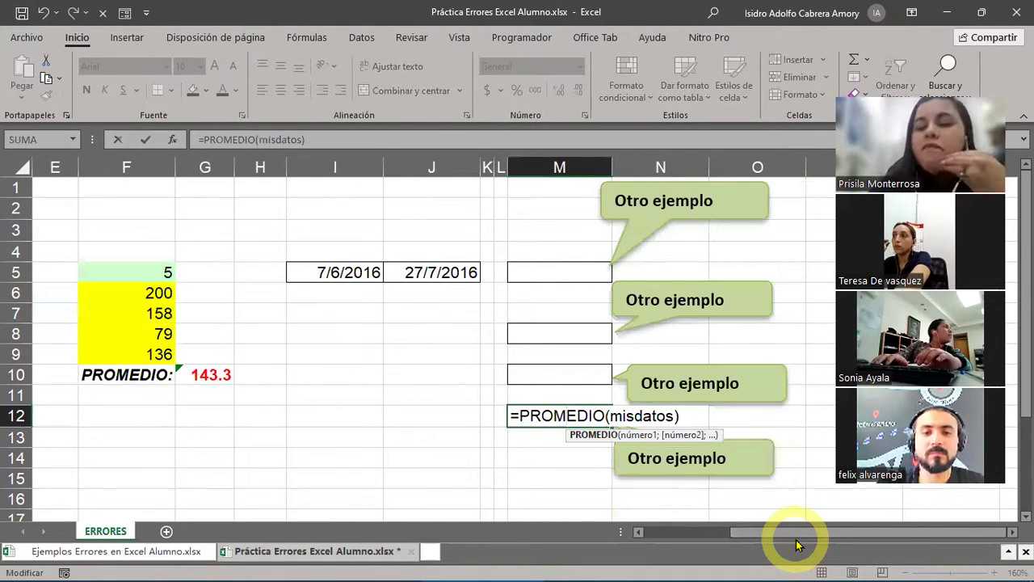
key(Right)
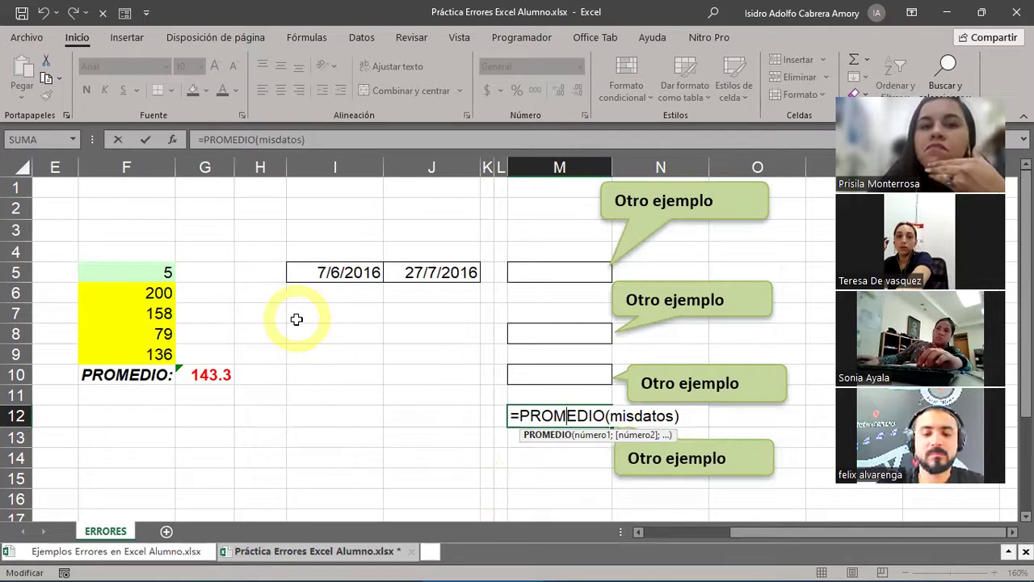
Correct the name error in M12 by assigning the name misdatos to the range F6:F9
drag(136, 295, 127, 364)
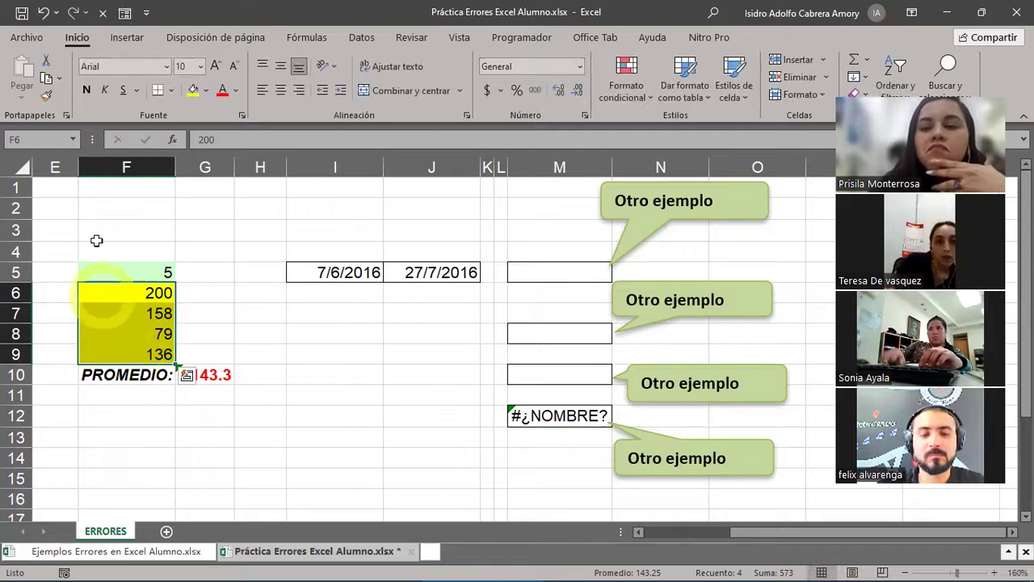
click(46, 142)
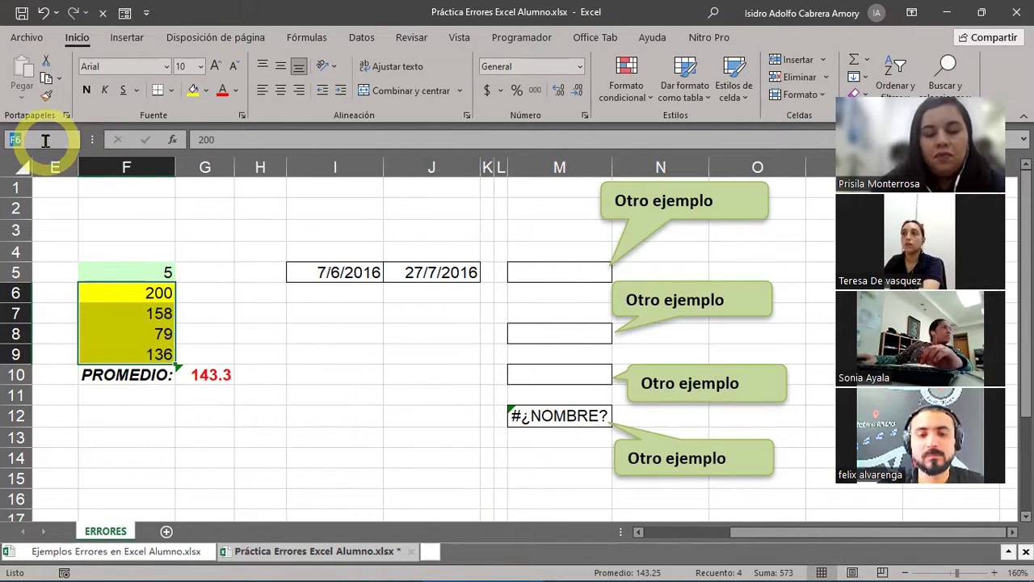
text(mis)
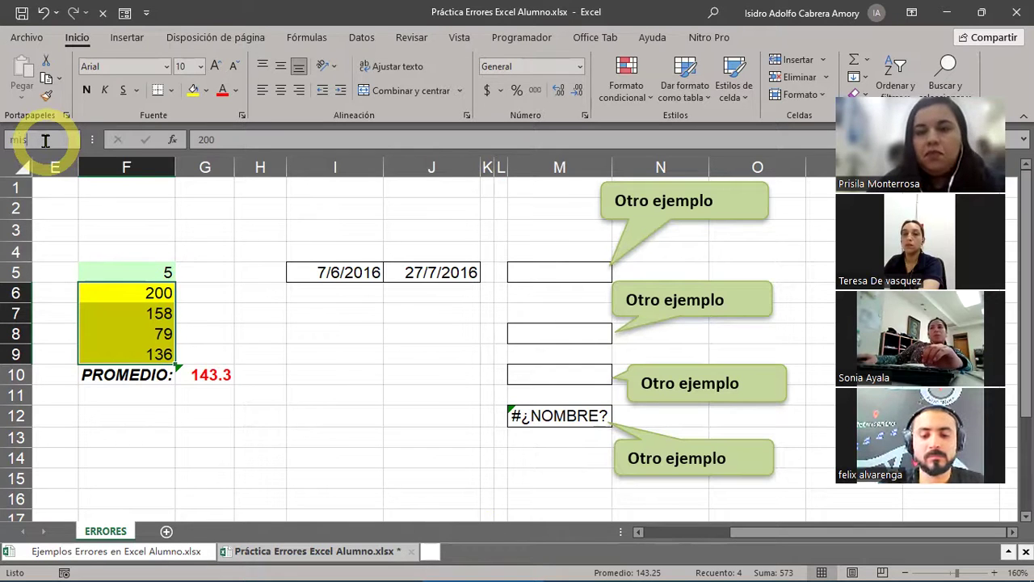
text(datos)
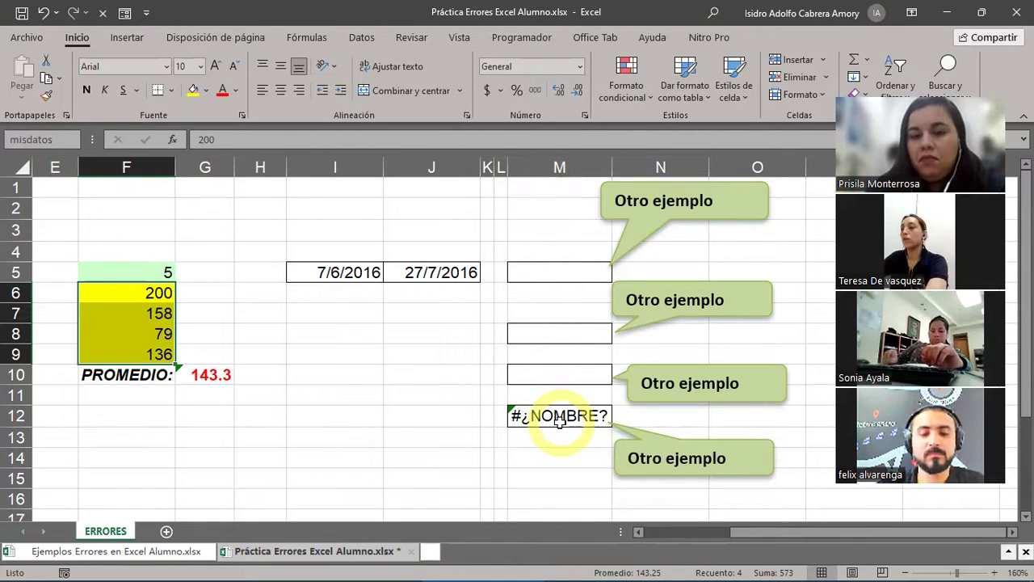
key(Return)
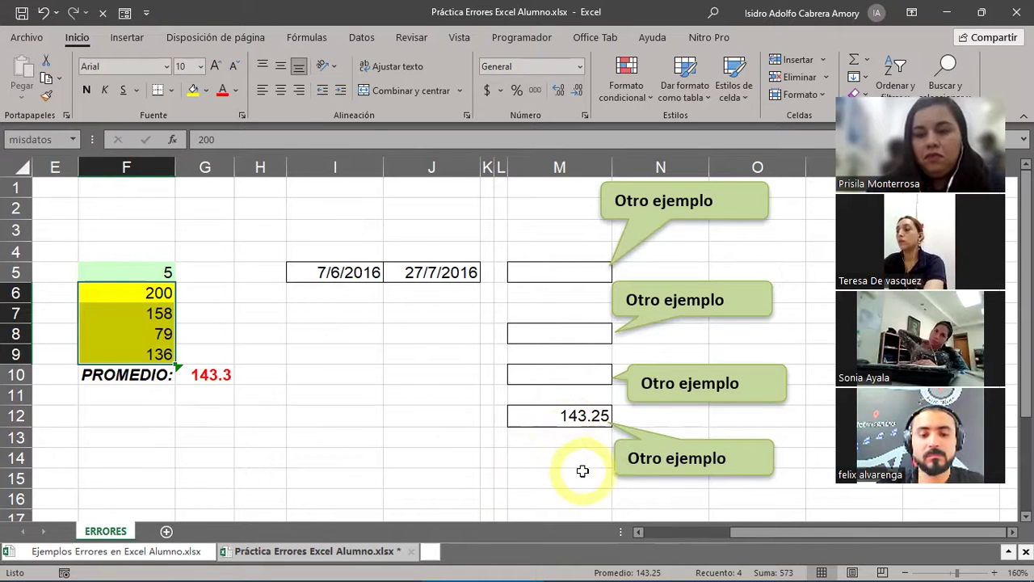
drag(753, 538, 654, 564)
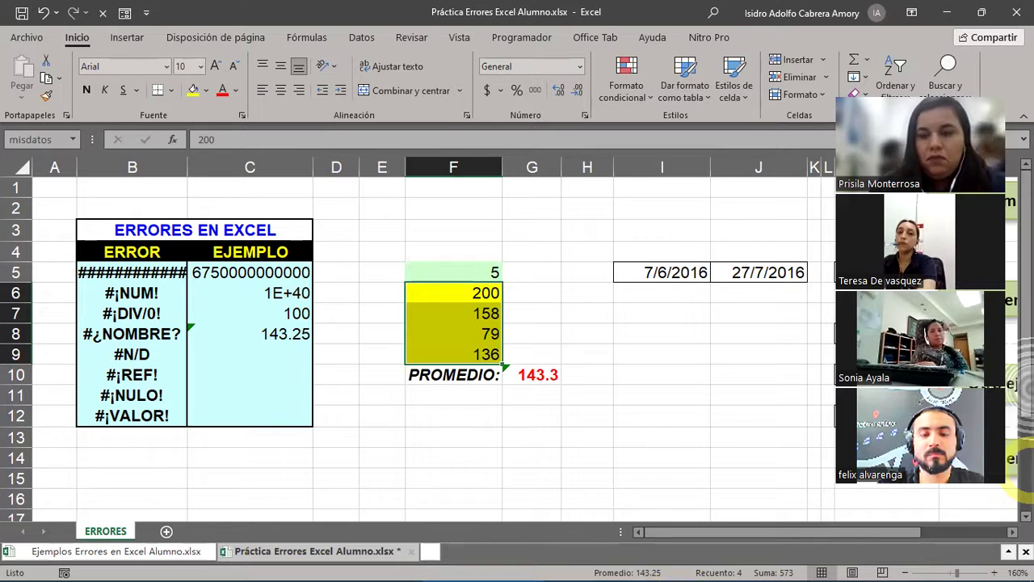
click(233, 361)
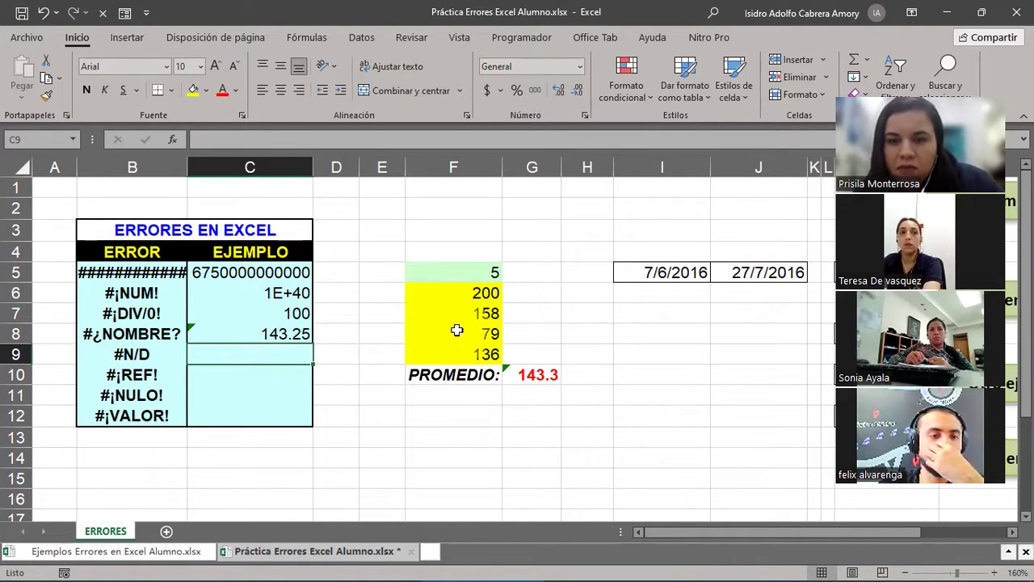
text(=)
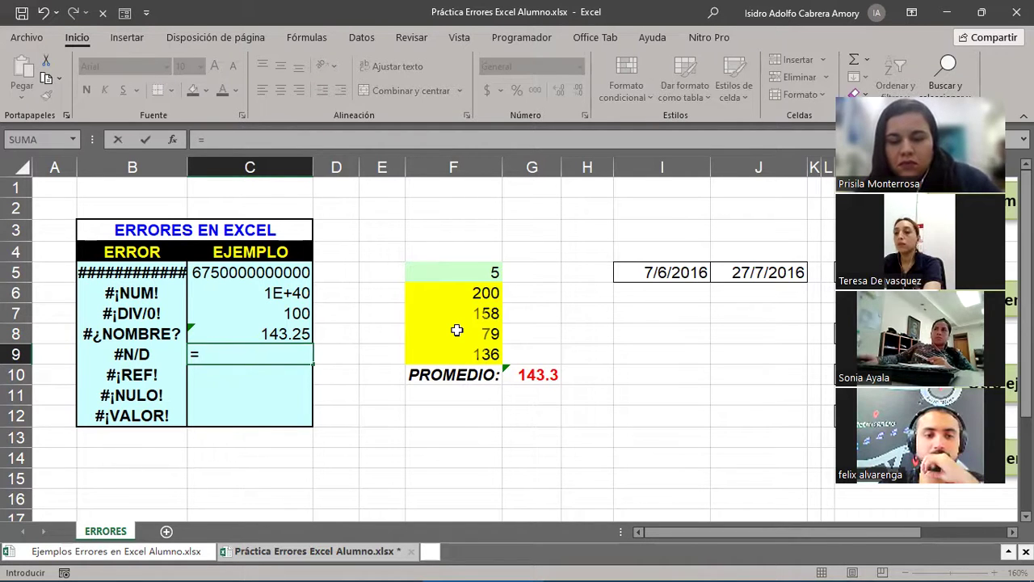
text(COINCIDIR)
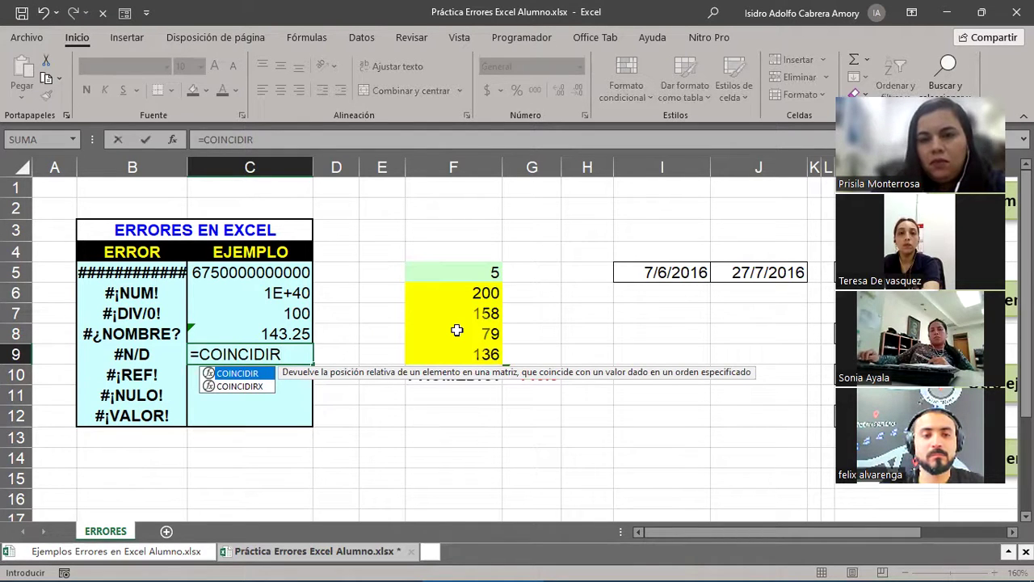
text(()
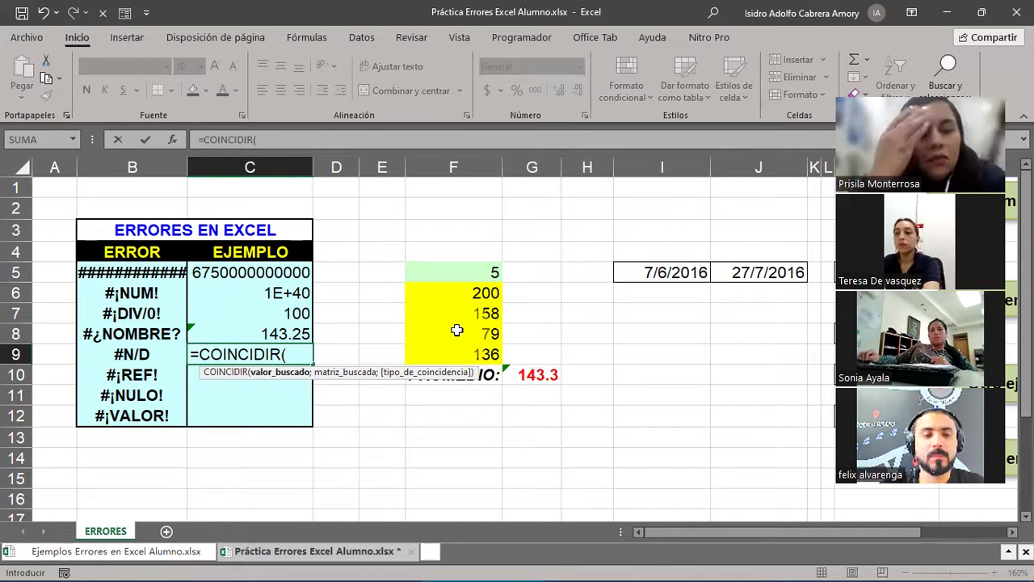
text(F5)
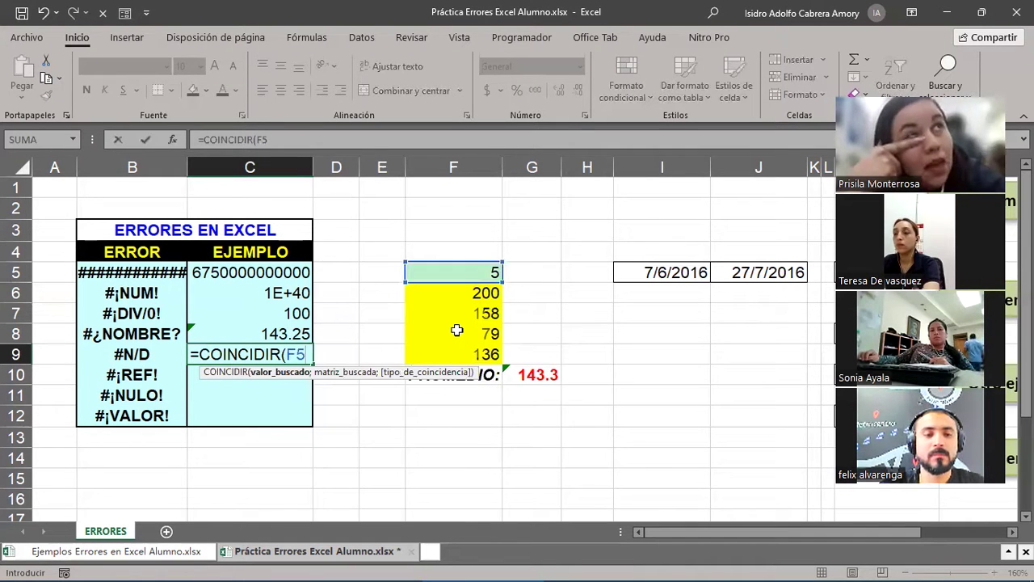
click(441, 272)
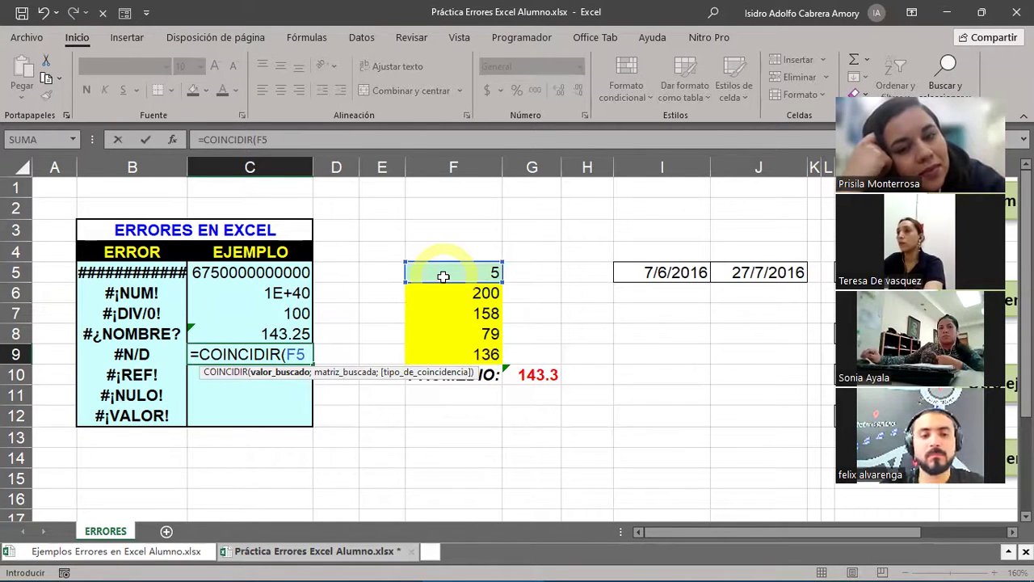
text(;)
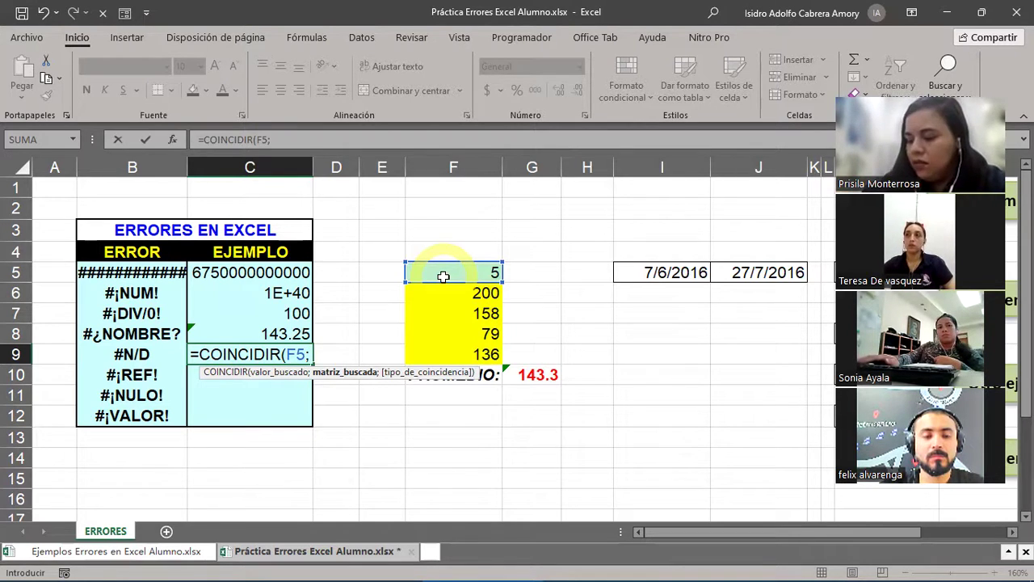
click(442, 276)
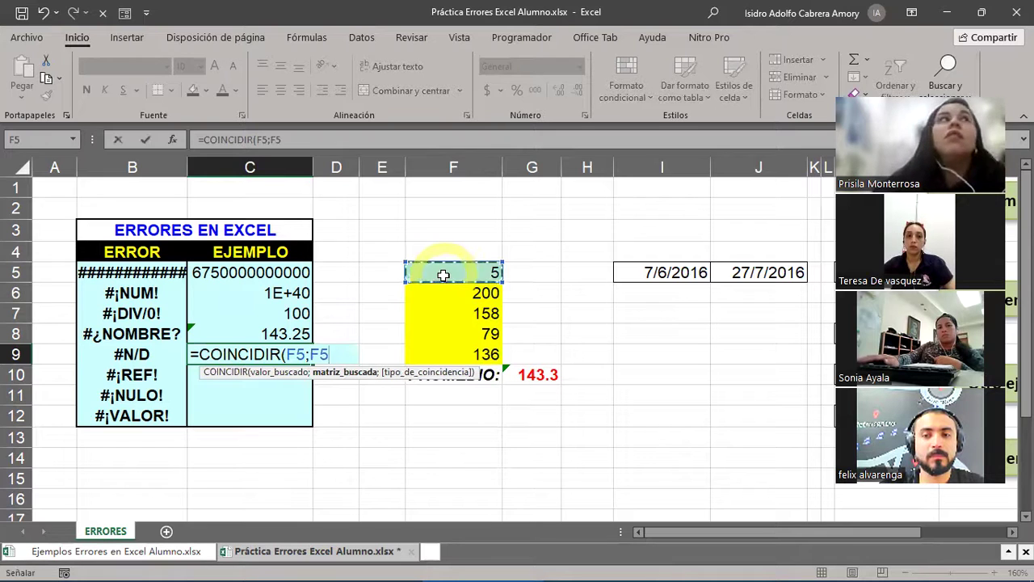
key(Escape)
Clear the value in cell F5
click(443, 275)
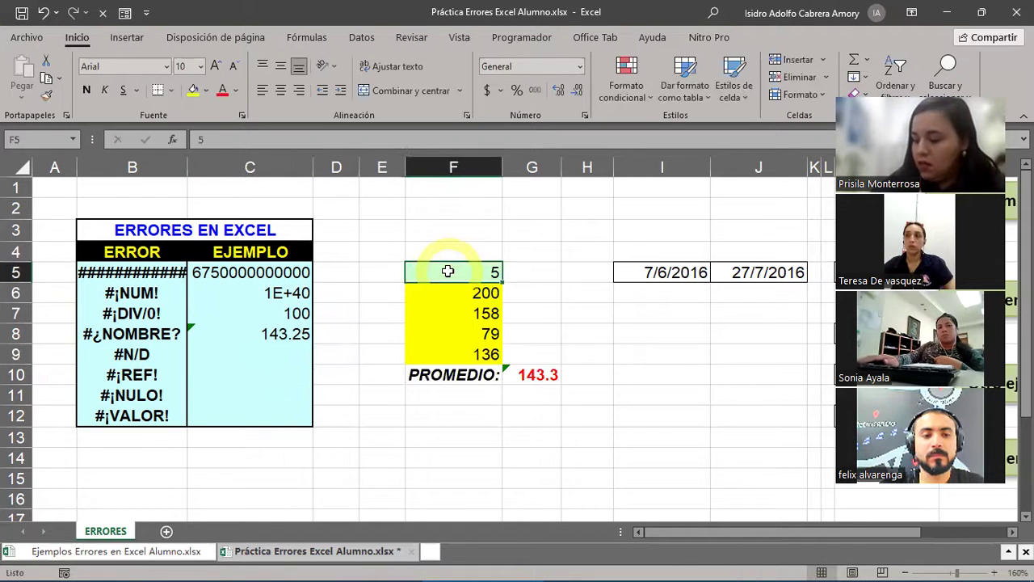
key(Delete)
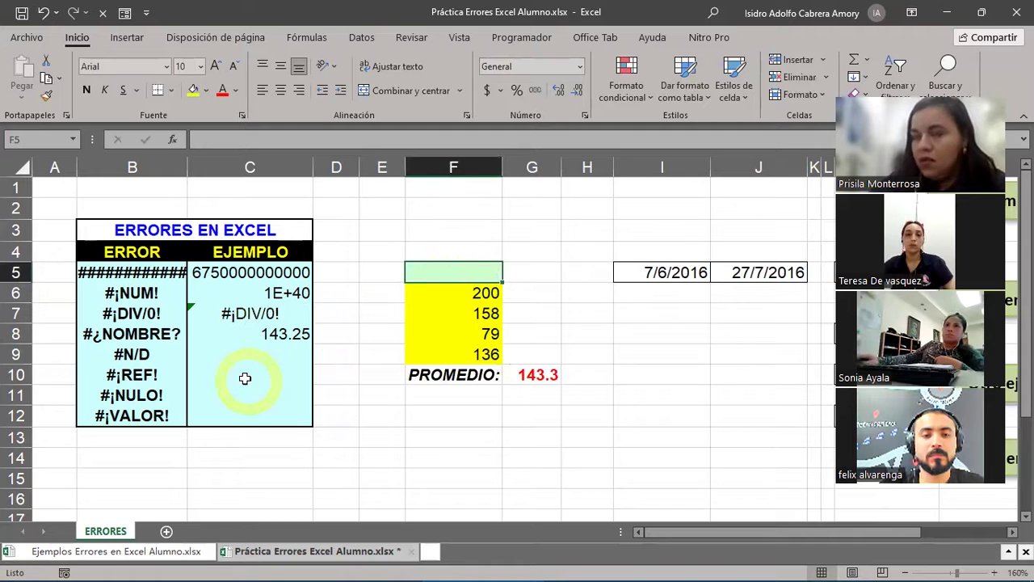
Enter the formula =COINCIDIR(F5;misdatos;0) in C9 as the example for the #N/D error
click(228, 357)
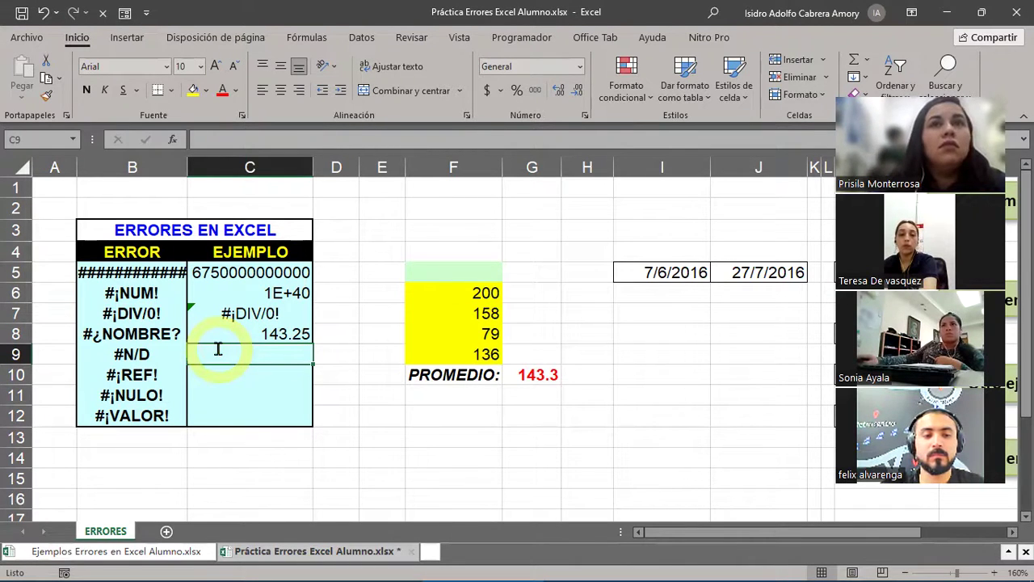
text(=)
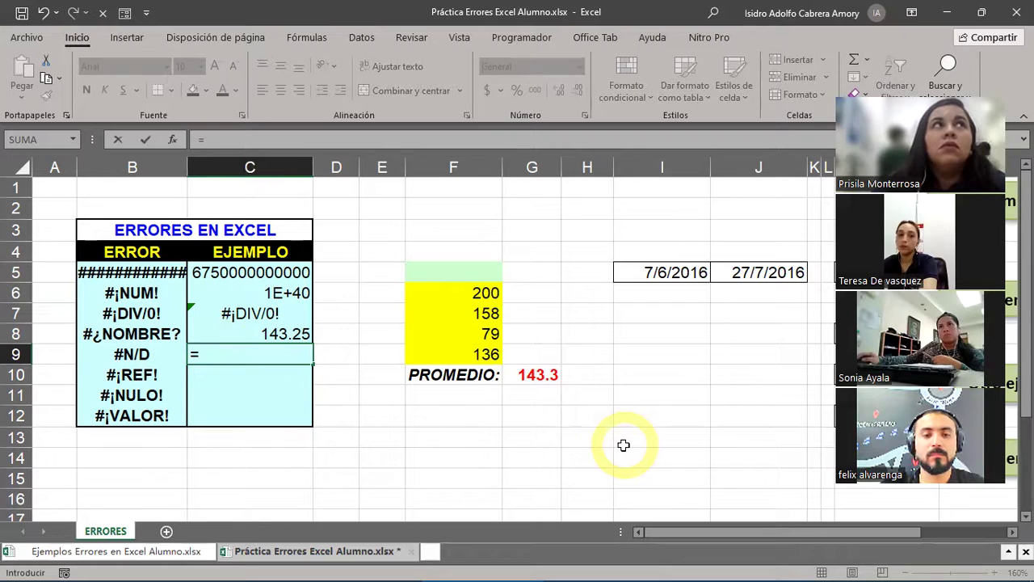
text(COINCID)
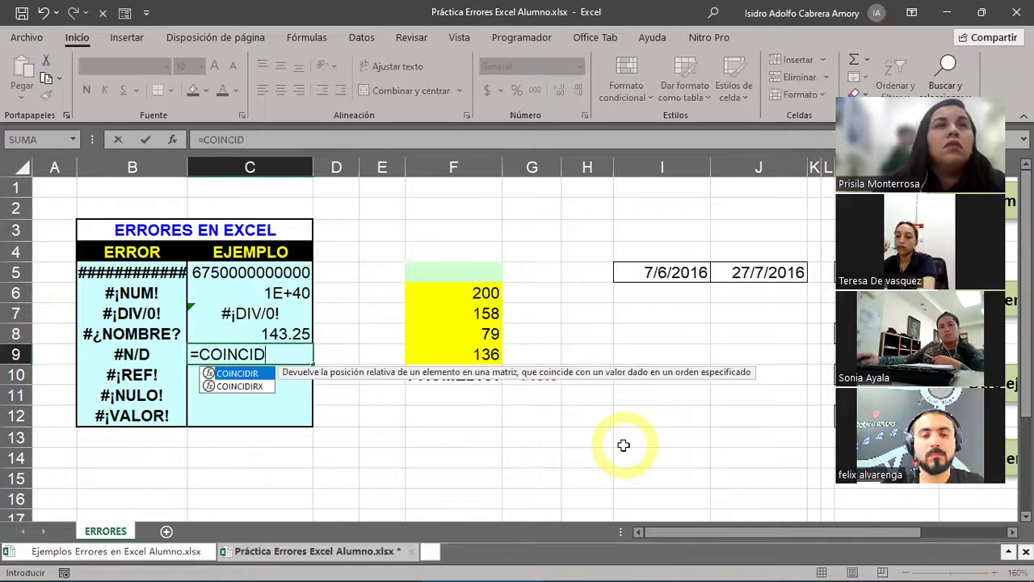
text(IR()
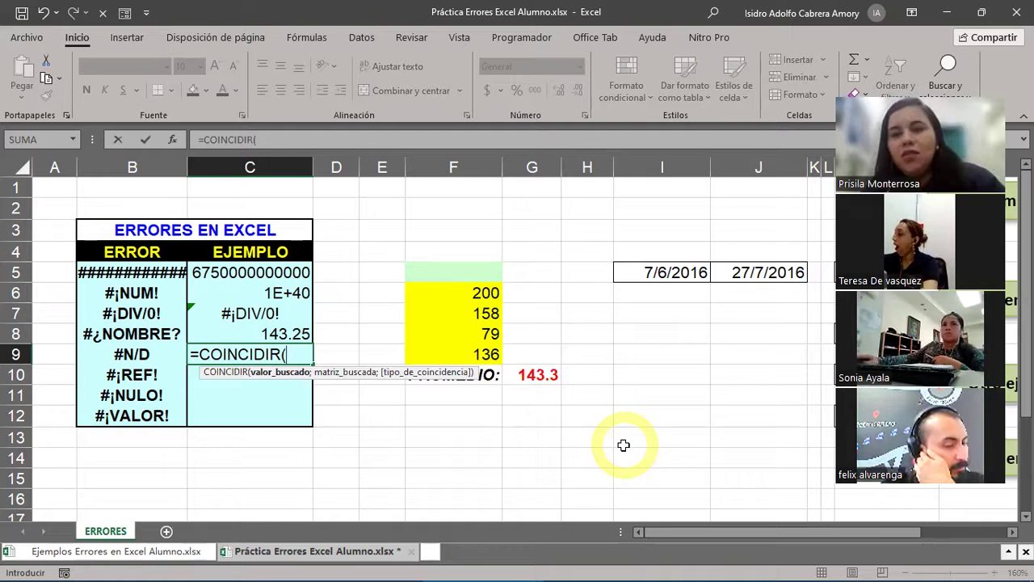
click(456, 269)
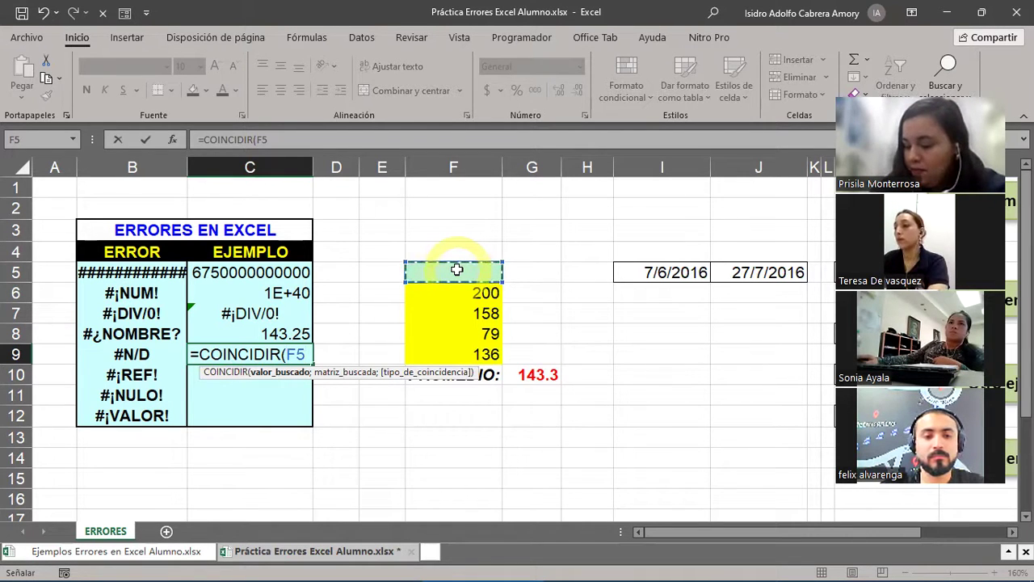
text(;)
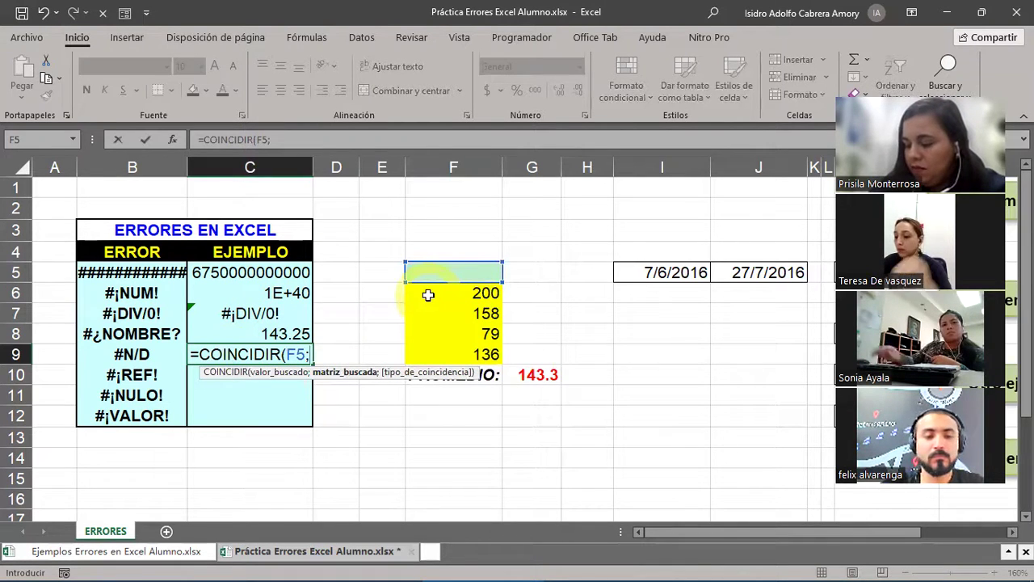
drag(428, 295, 430, 354)
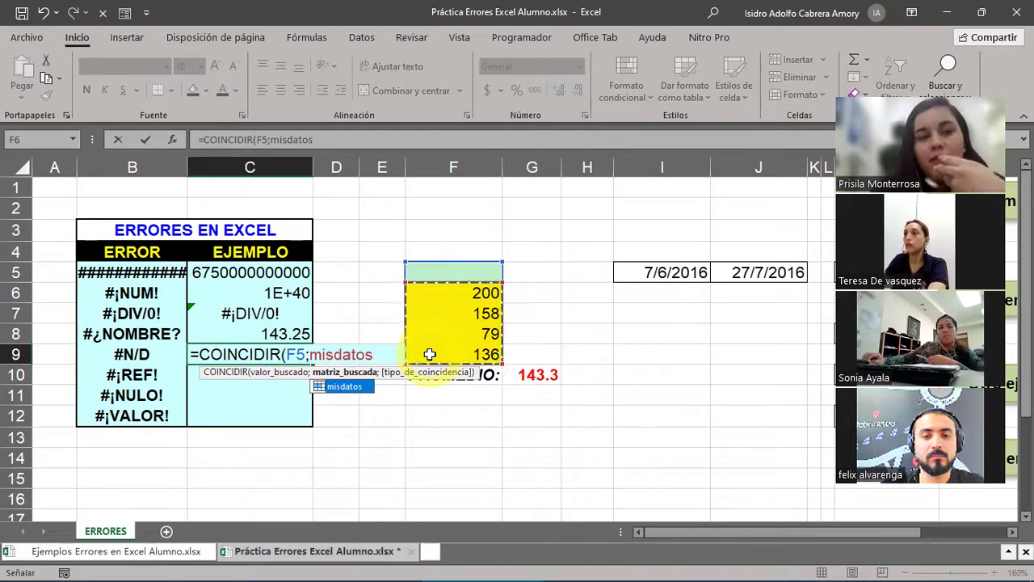
text(;)
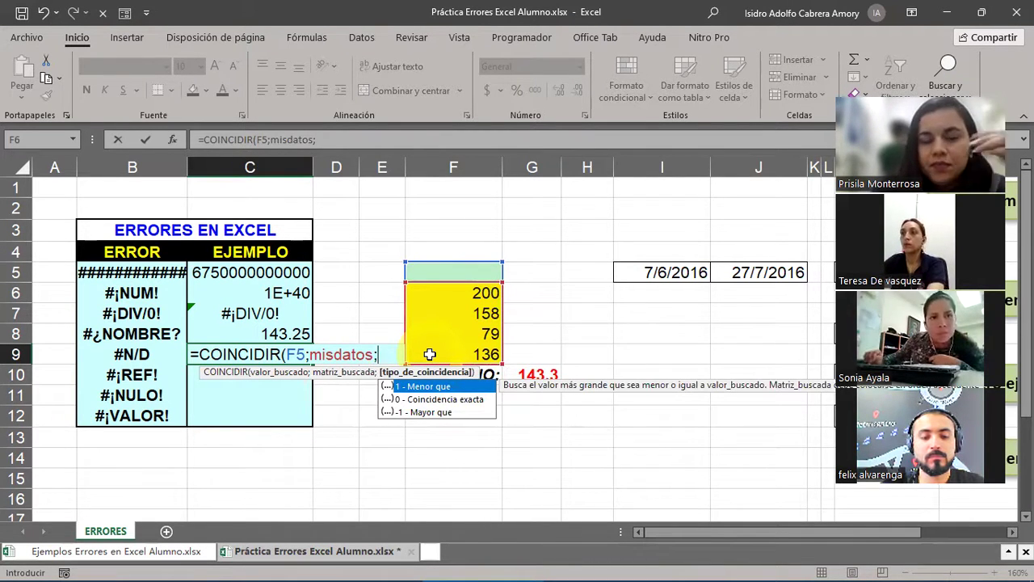
text(0)
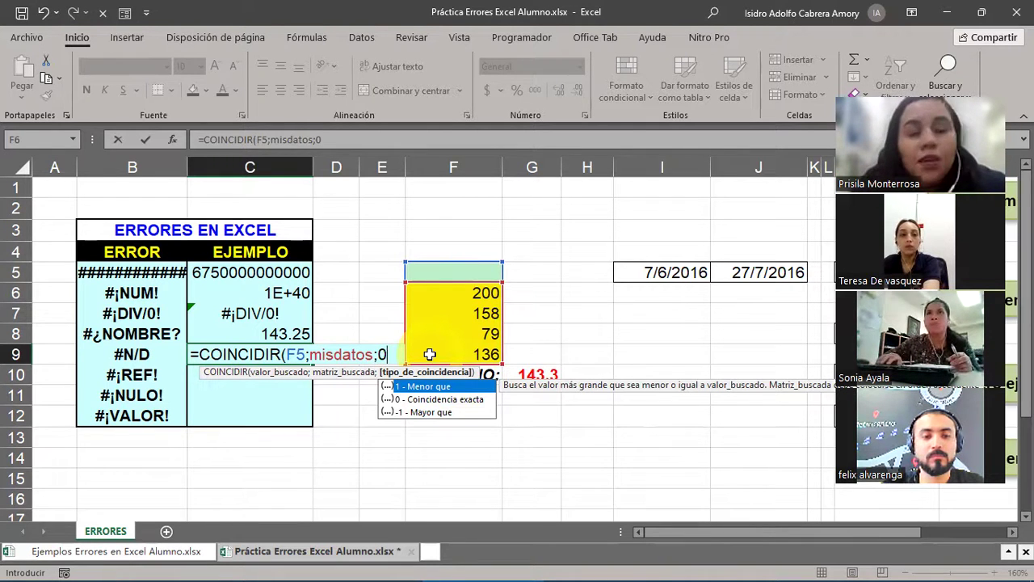
text())
key(Return)
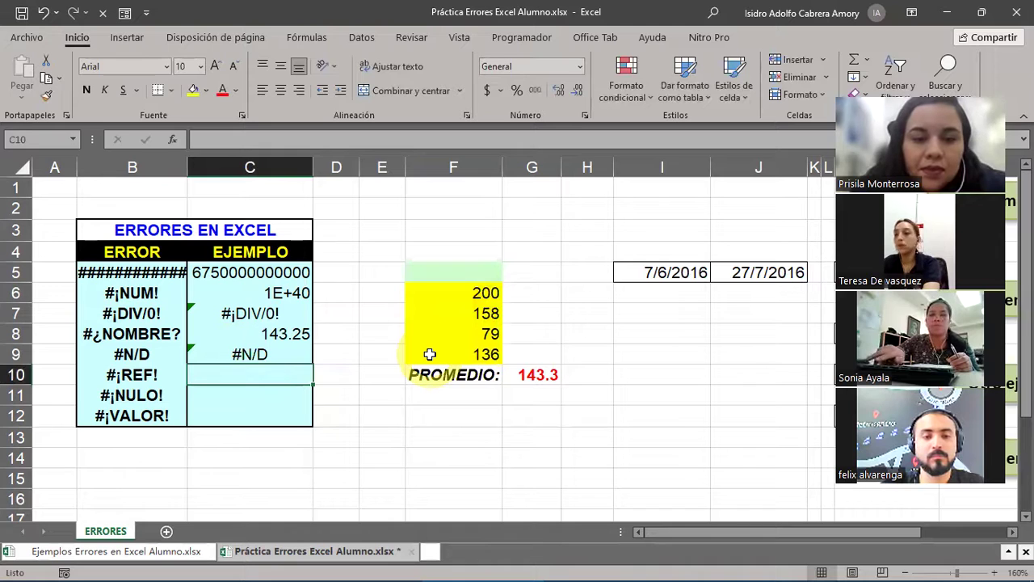
click(247, 353)
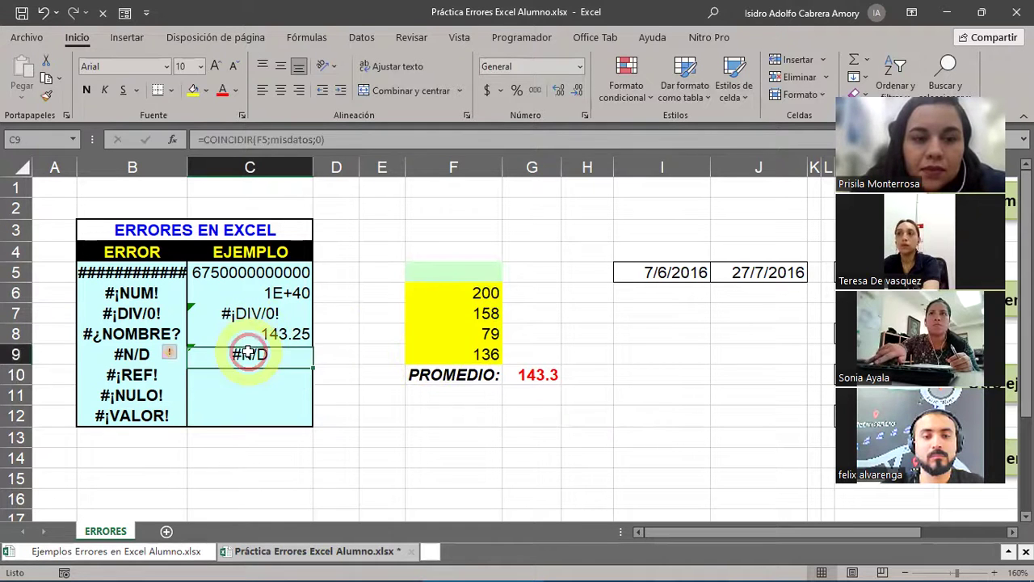
Set the lookup value in F5 to 1 and check the COINCIDIR formula in C9
click(438, 274)
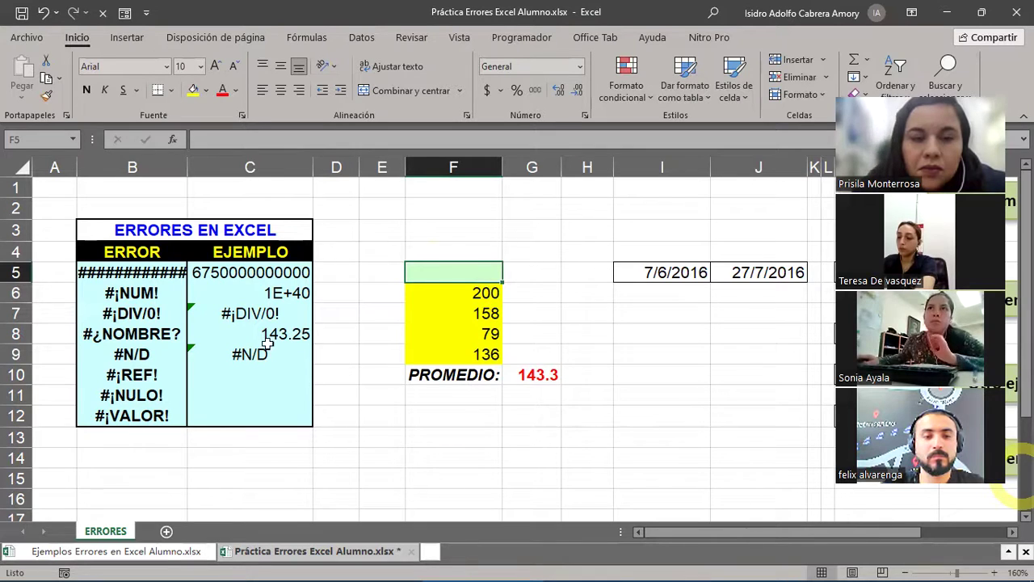
click(436, 274)
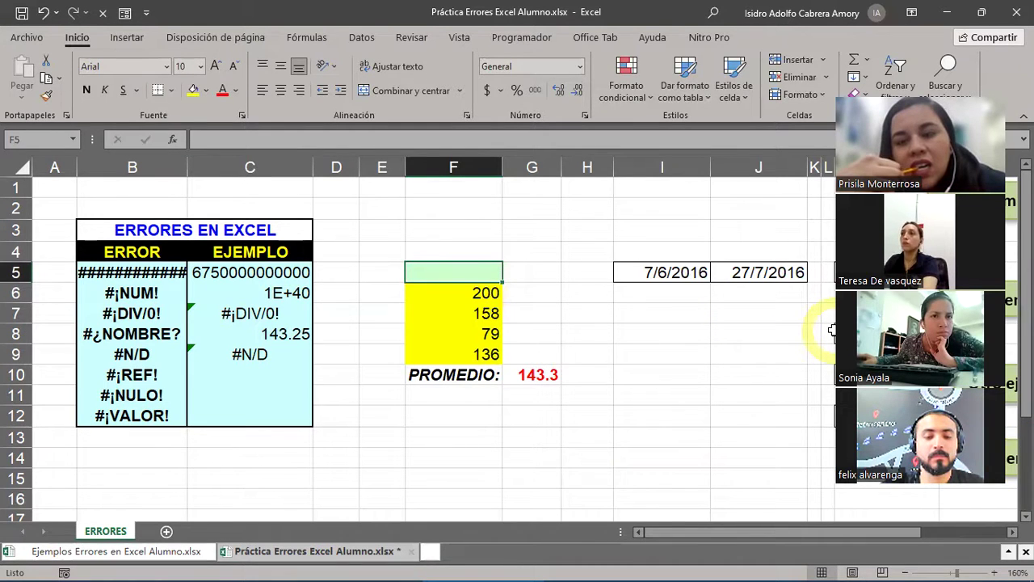
text(1)
key(Return)
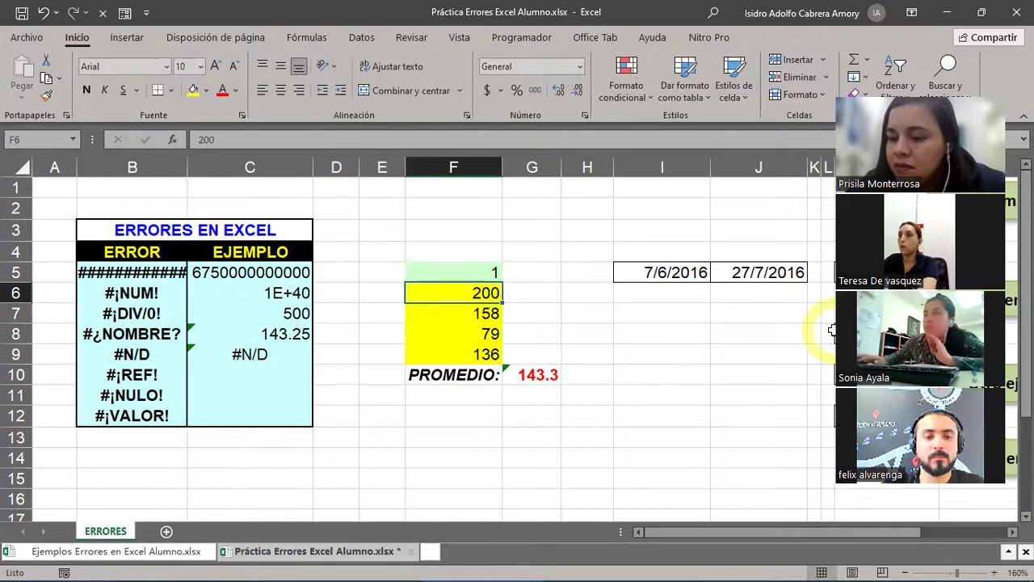
click(260, 353)
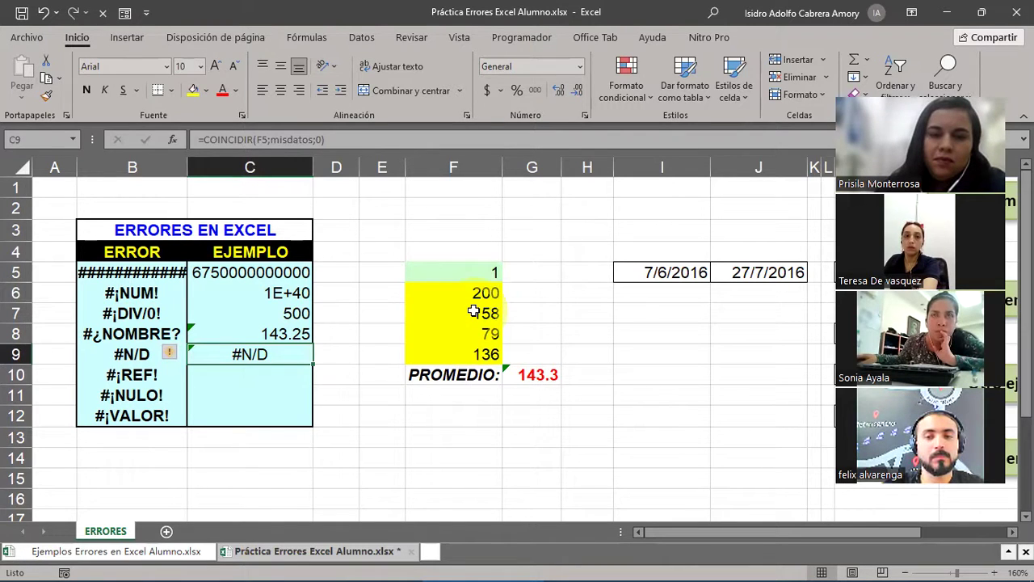
Replace the value in F5 with 200 and compare the C9 formula with the range misdatos
click(474, 271)
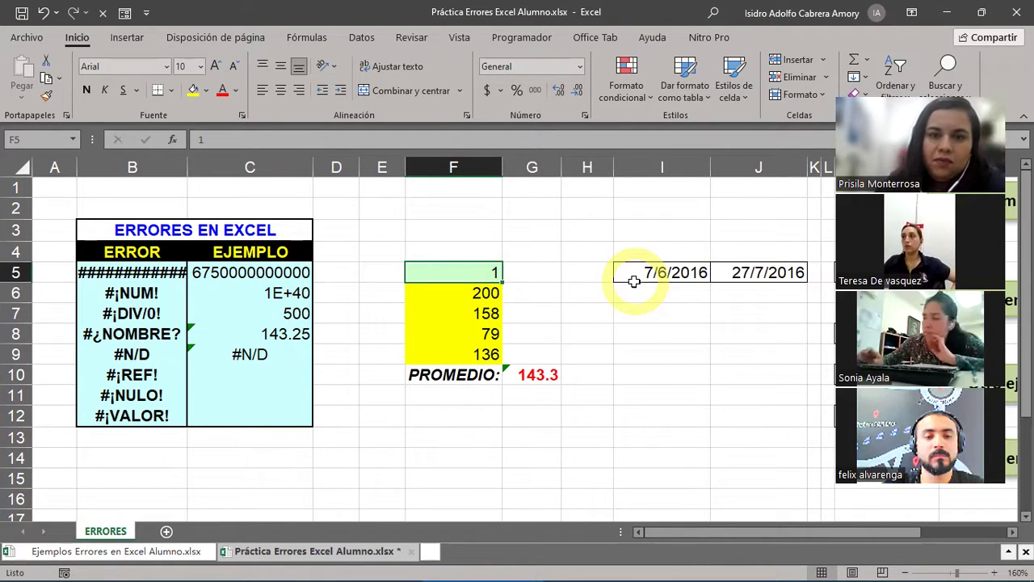
key(Delete)
text(200)
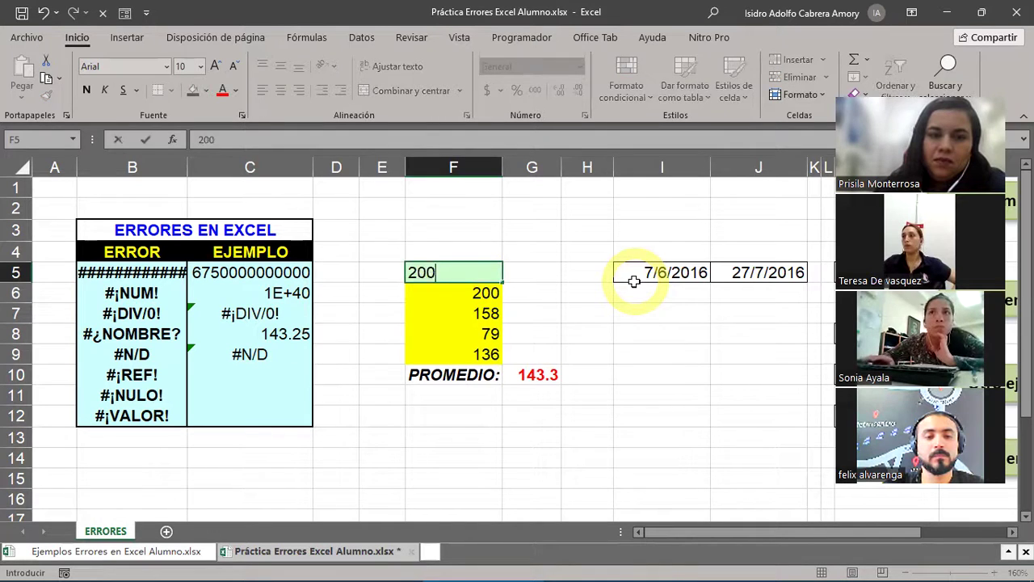
key(Return)
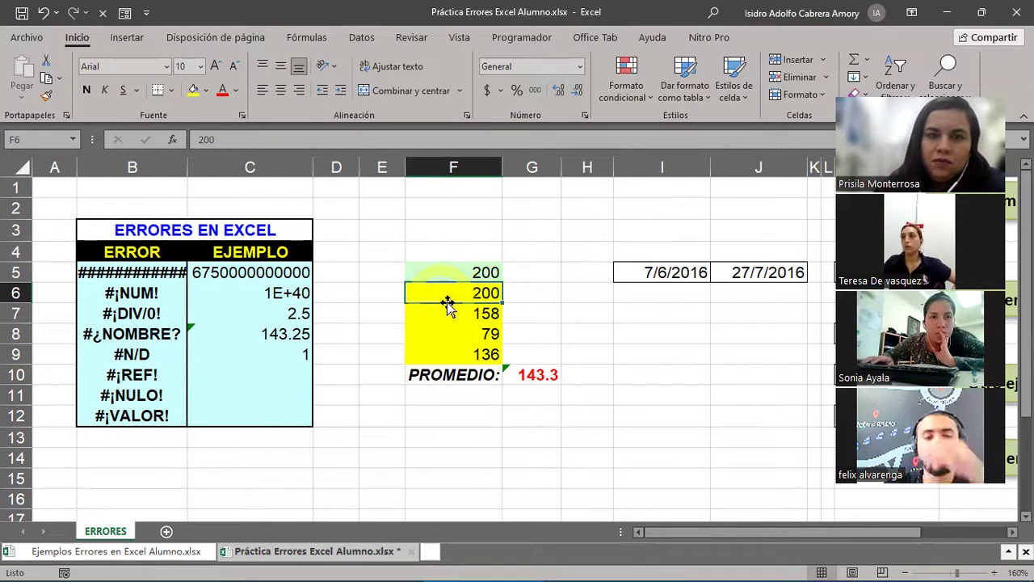
drag(443, 291, 448, 358)
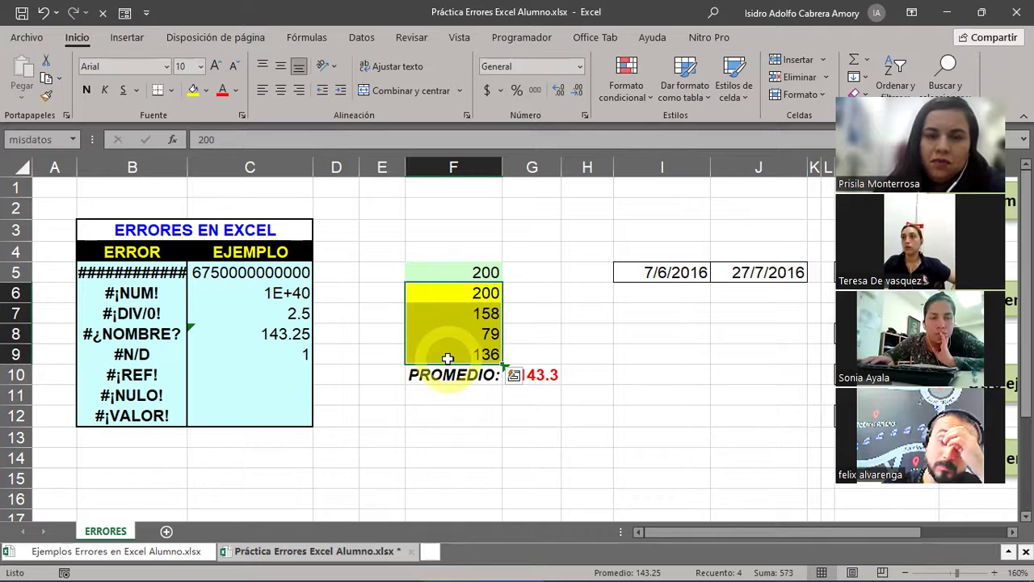
click(267, 355)
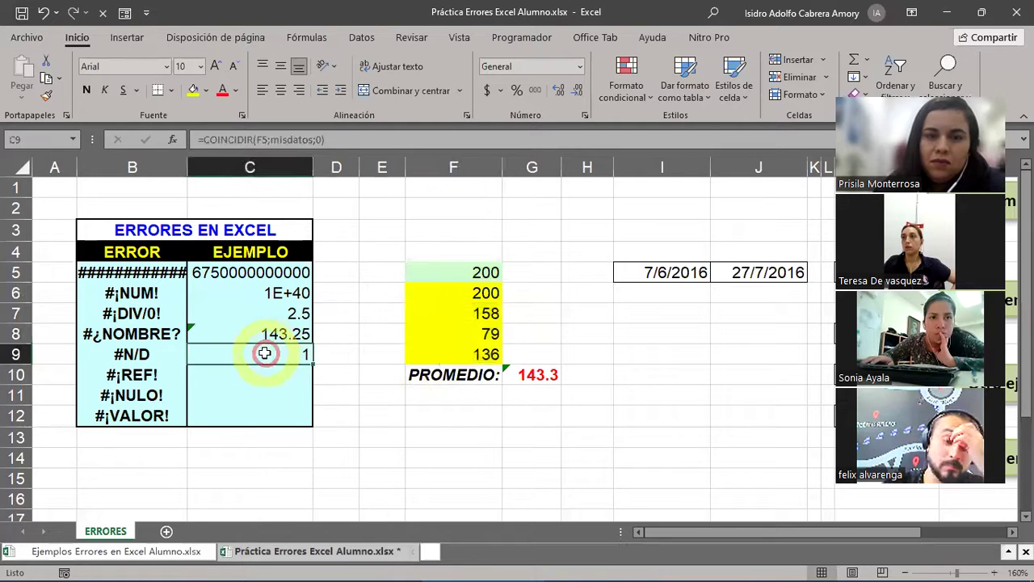
drag(450, 292, 449, 355)
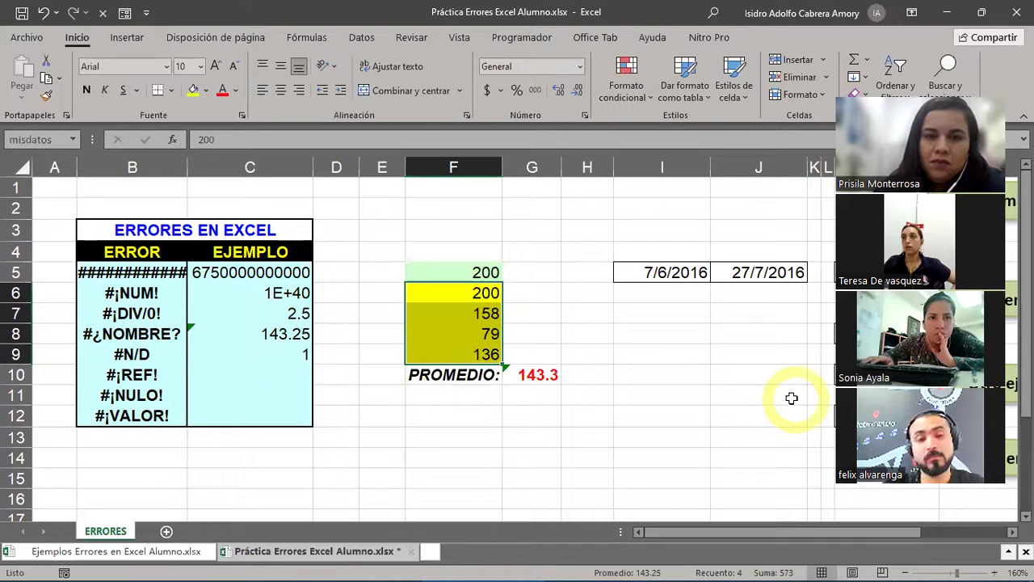
click(272, 355)
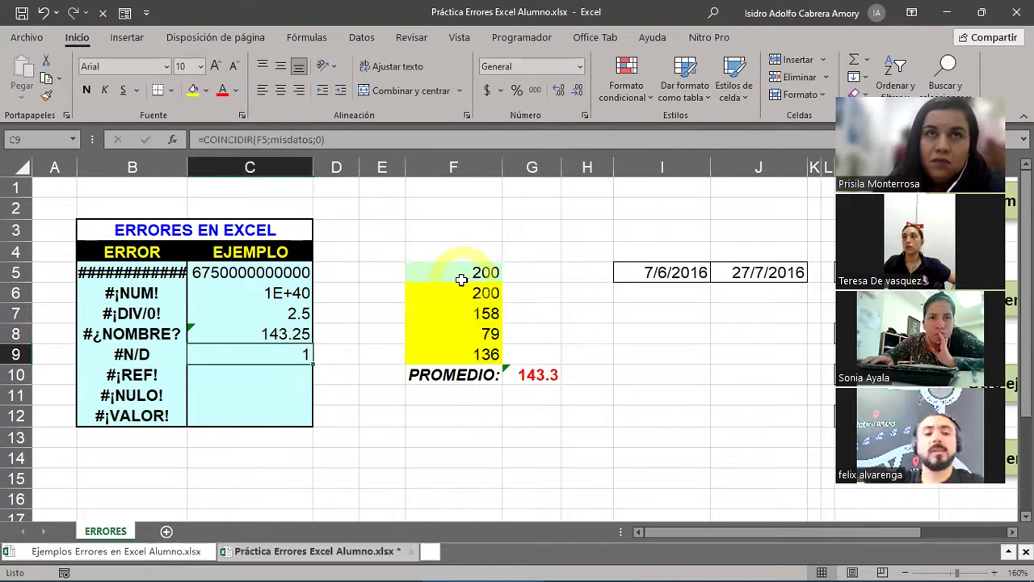
Set F5 to 158 and check its position within the range F6:F9
click(485, 272)
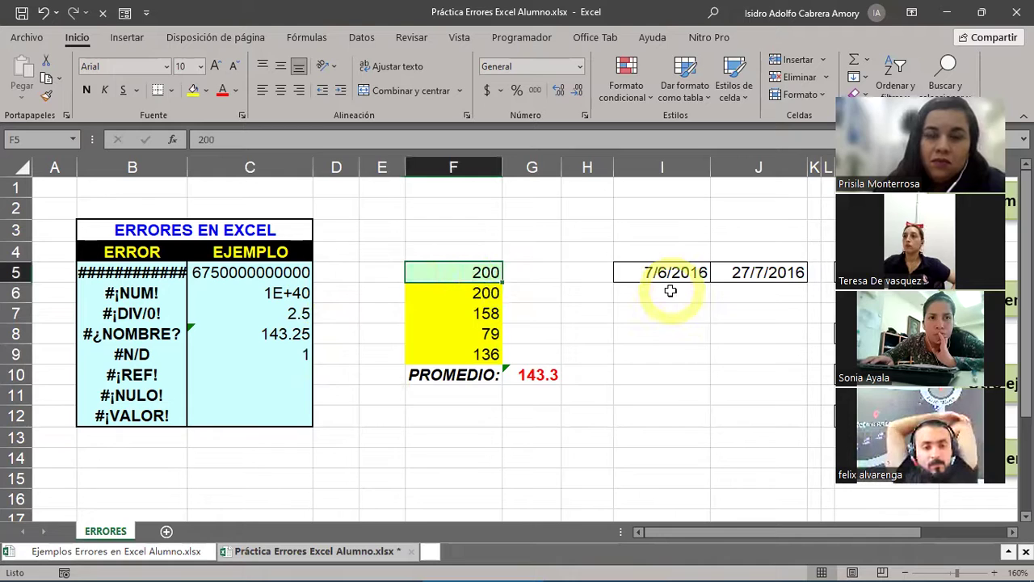
text(158)
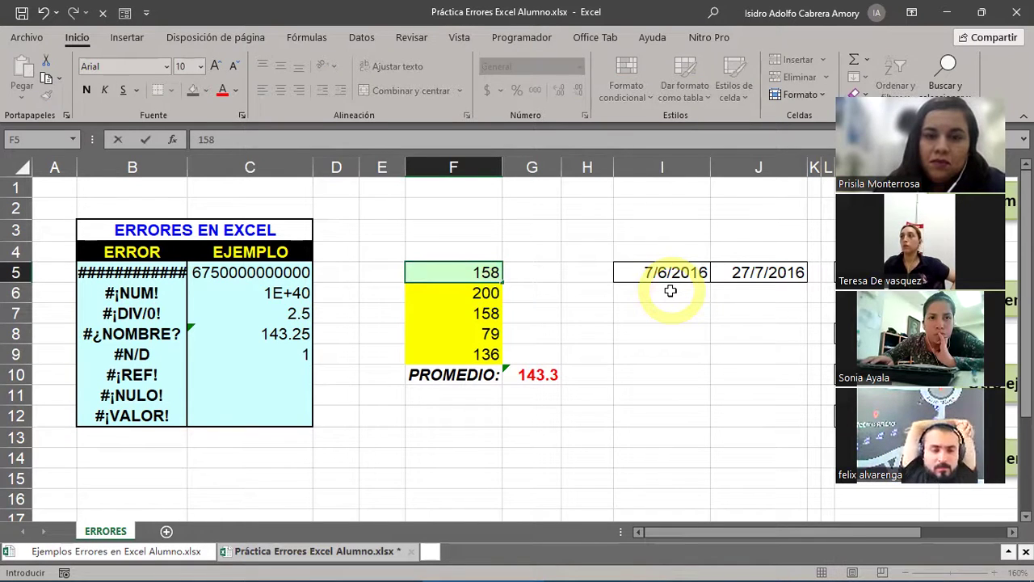
key(Return)
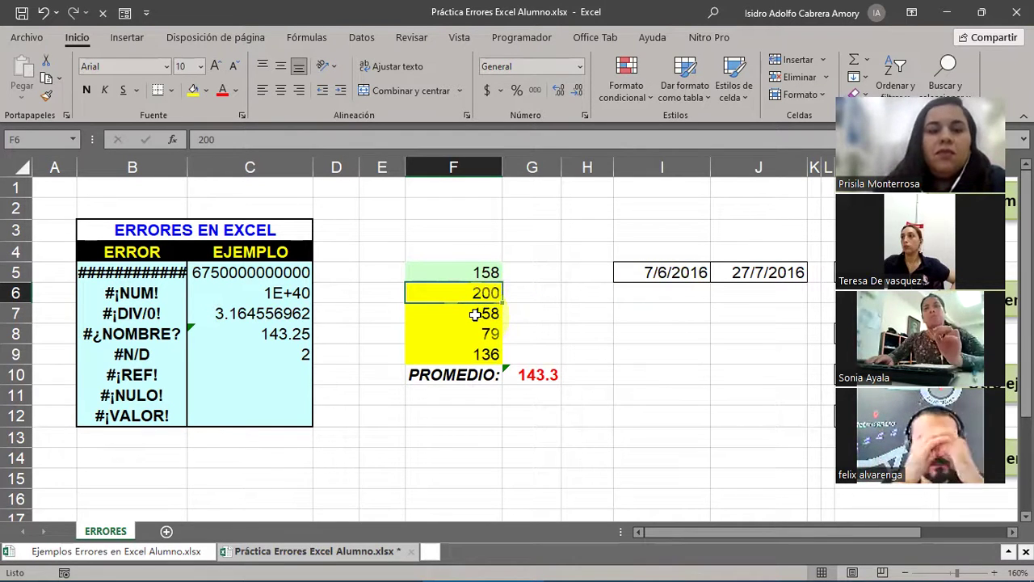
drag(462, 296, 458, 361)
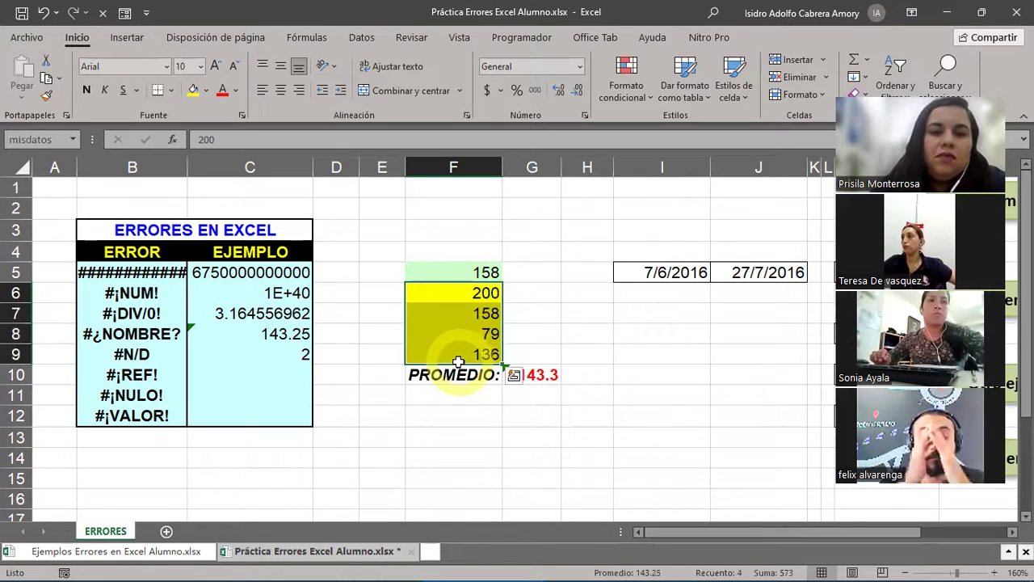
Set the lookup value in F5 to 79 to test the third entry of misdatos
click(469, 271)
text(79)
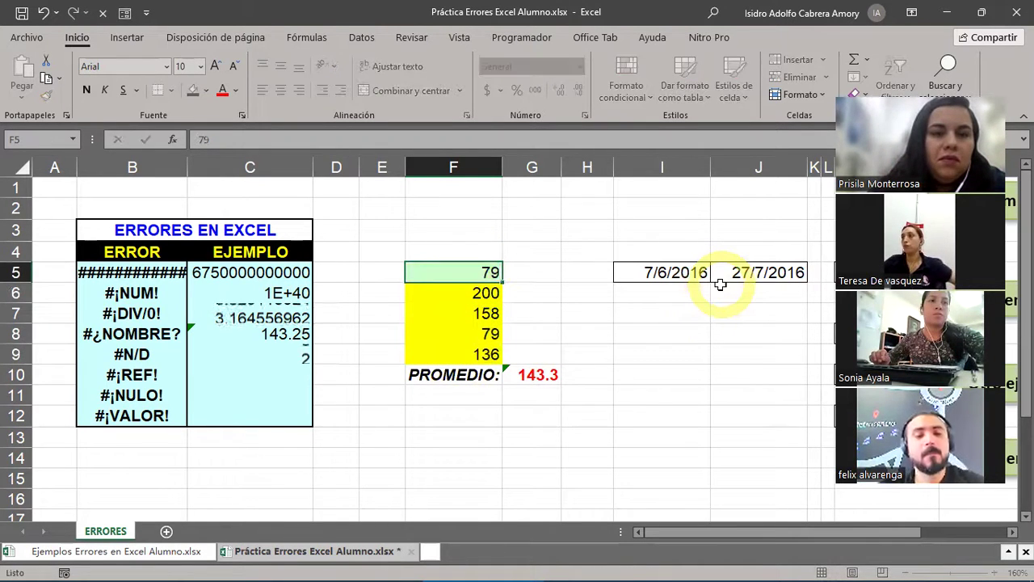
key(Return)
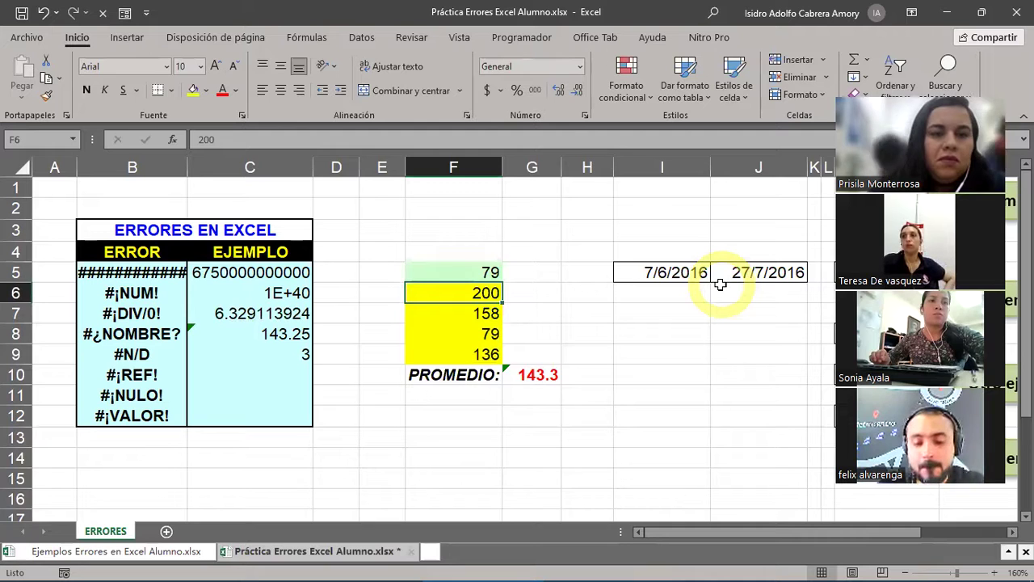
Set the lookup value in F5 to 136 and review the range F6:F9 it is matched against
click(468, 272)
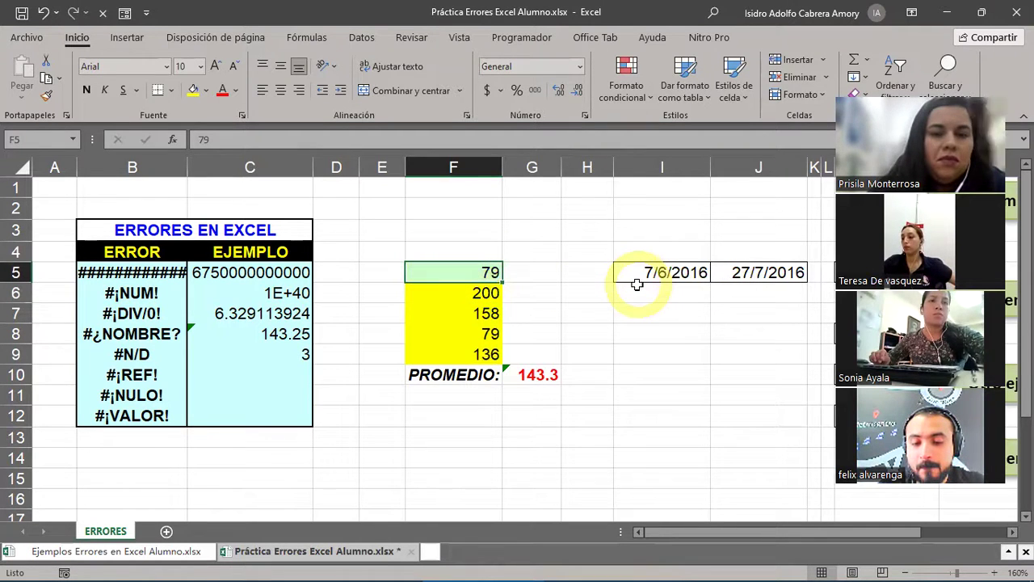
text(136)
key(Return)
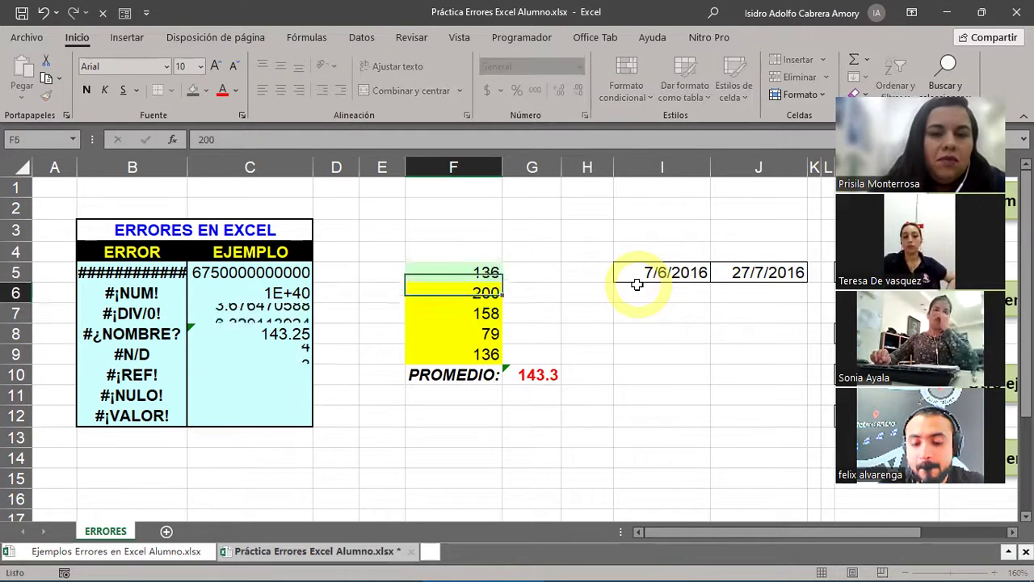
drag(448, 294, 446, 353)
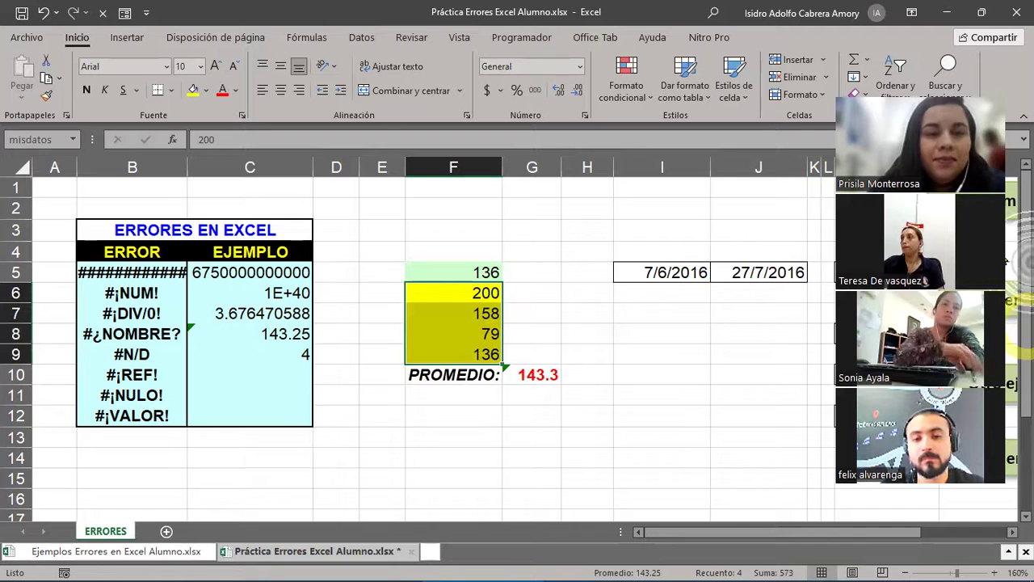
Enter the formula =G10*50 in C10 as the #¡REF! example and check the entered formula
click(225, 371)
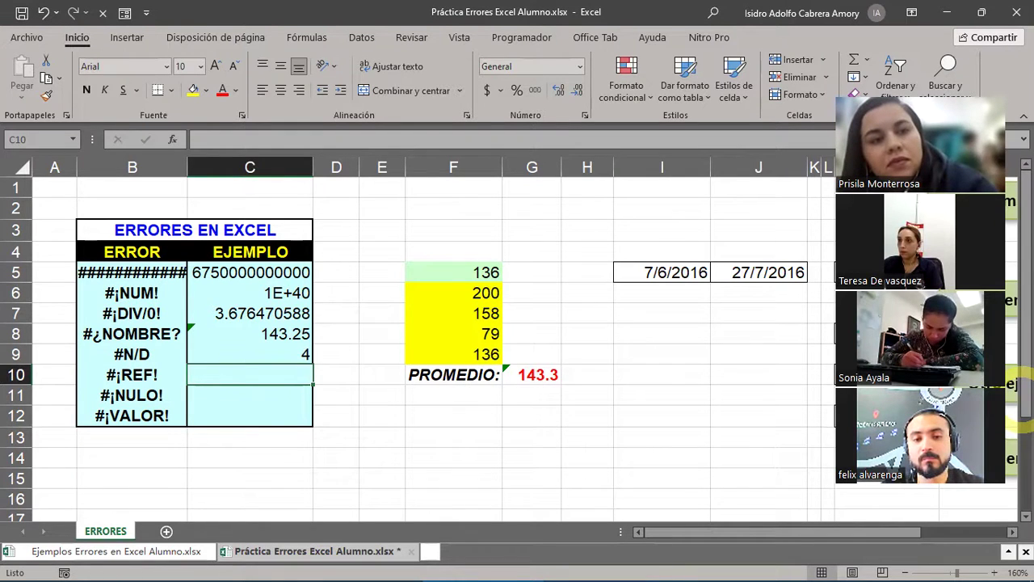
click(233, 370)
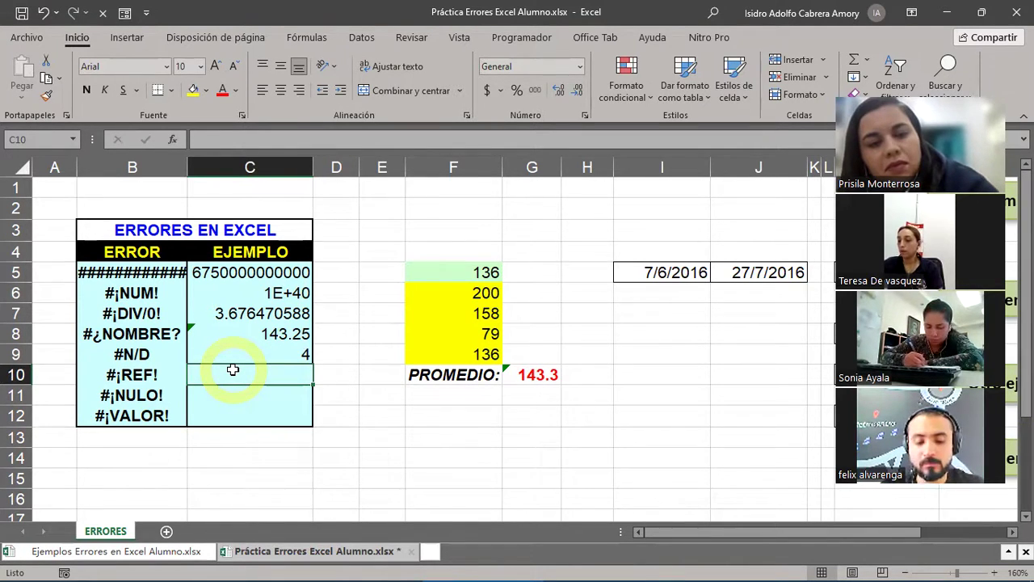
text(=)
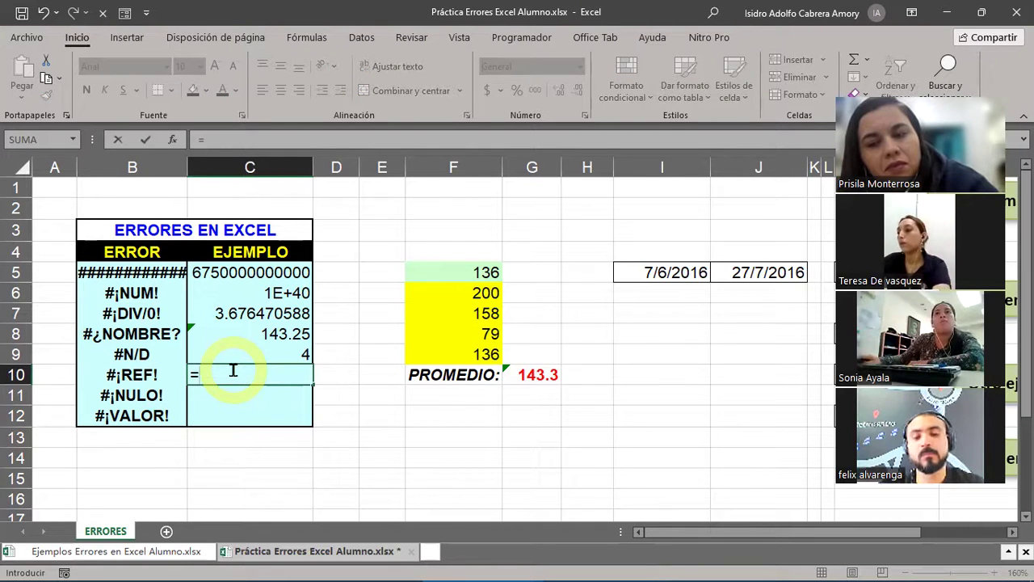
text(G10)
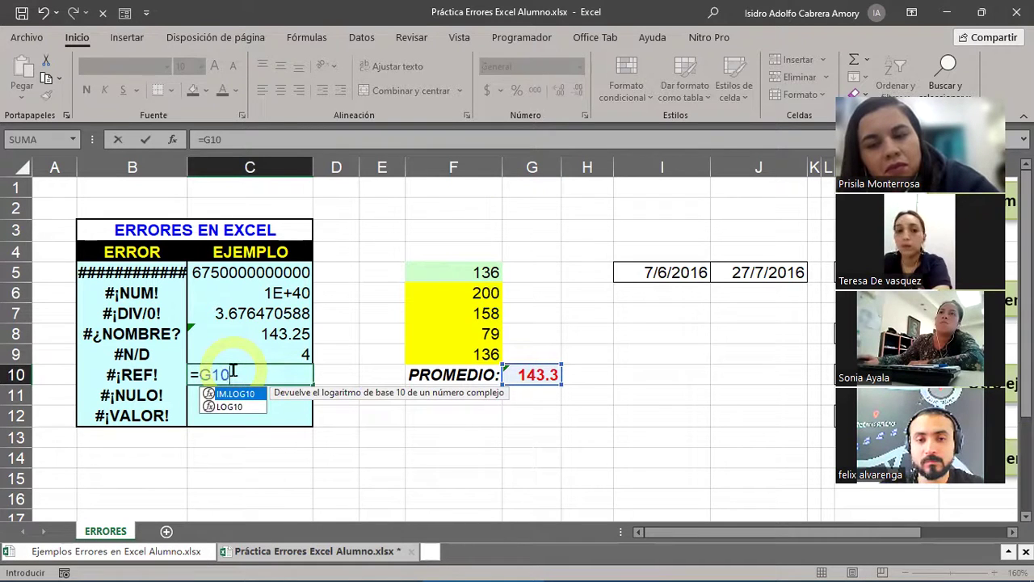
text(*)
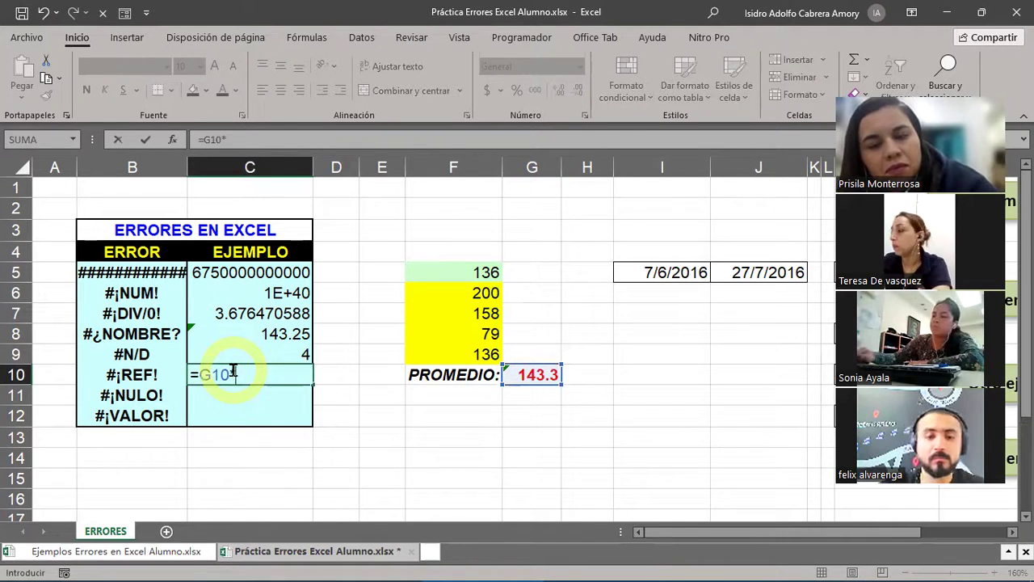
text(50)
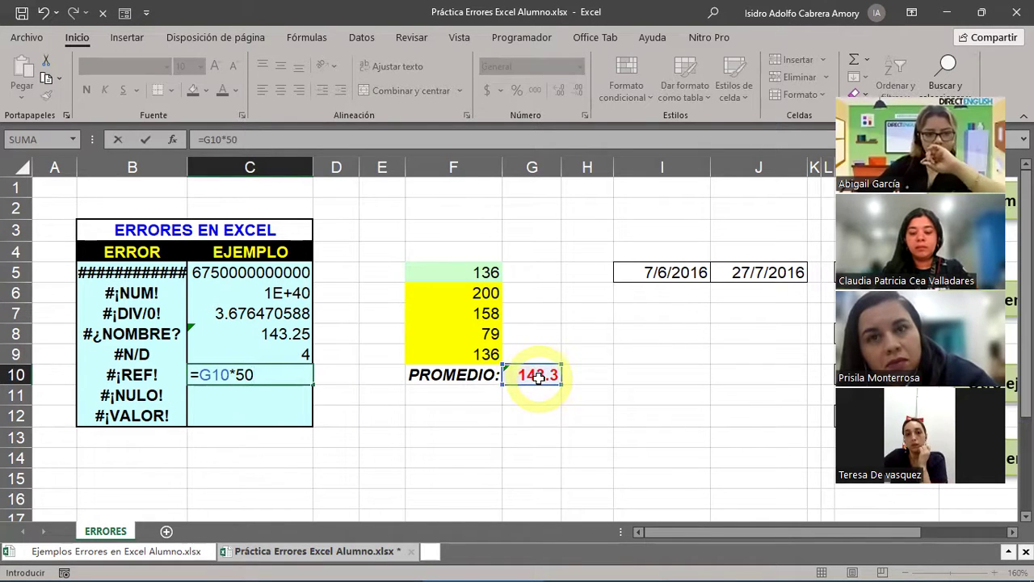
key(Return)
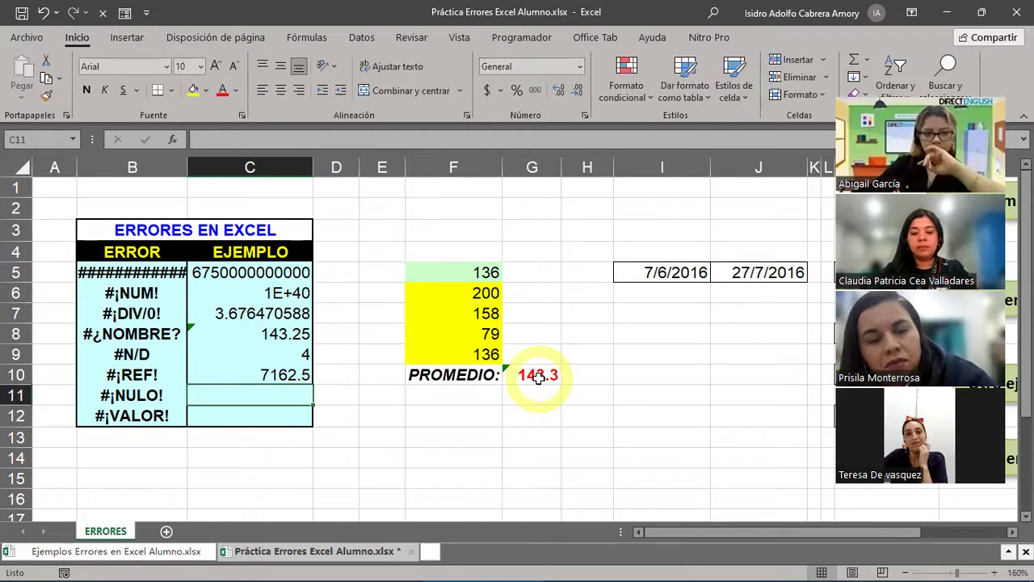
click(258, 375)
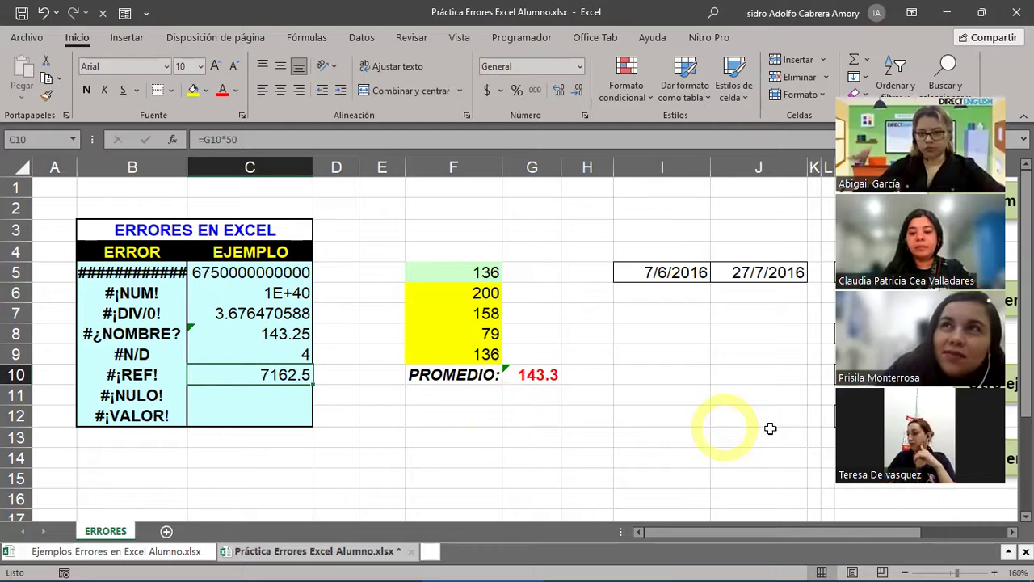
click(928, 484)
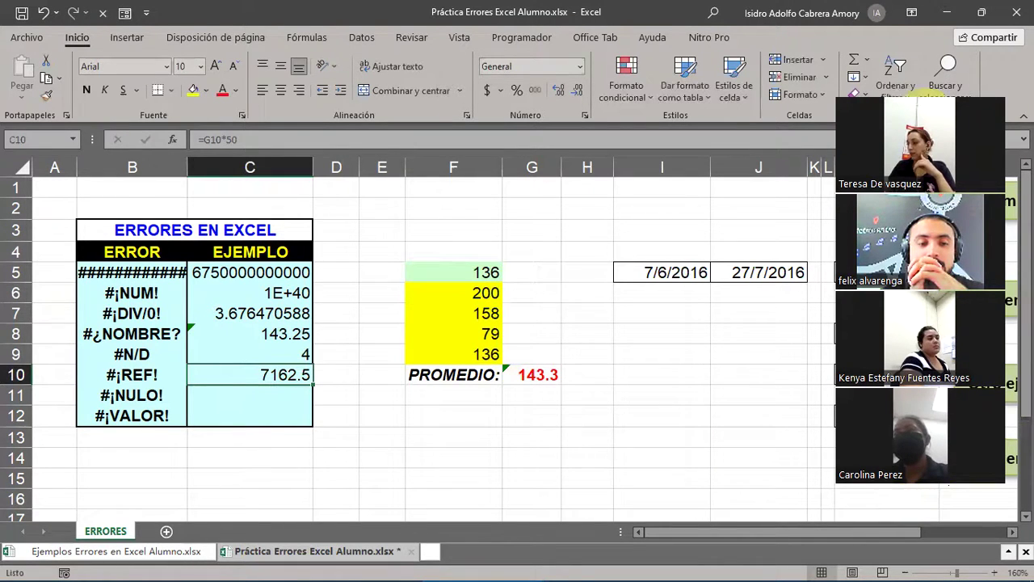
click(921, 99)
click(921, 99)
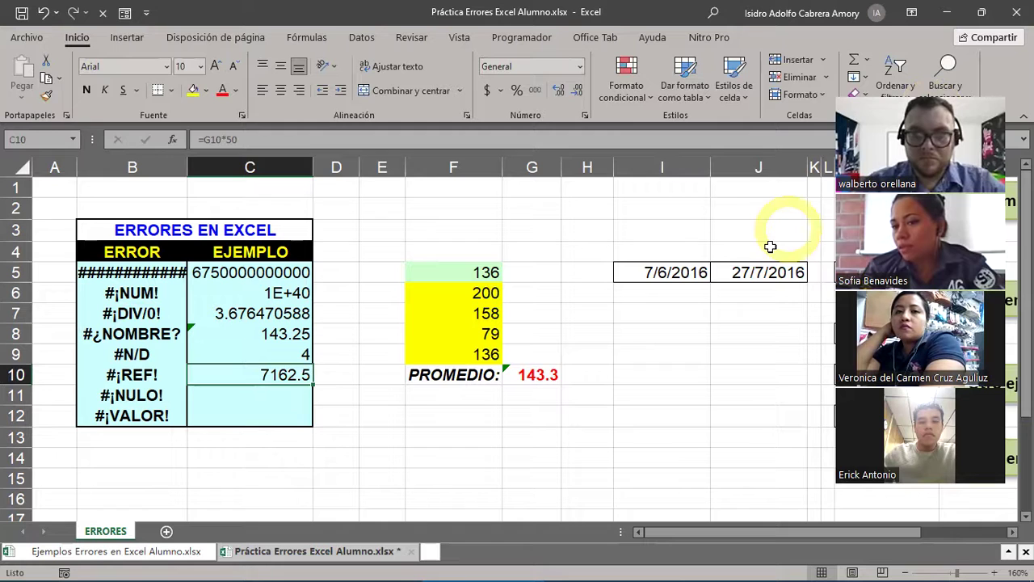
Delete the whole column G that the C10 formula refers to and inspect the formula in C10
click(661, 395)
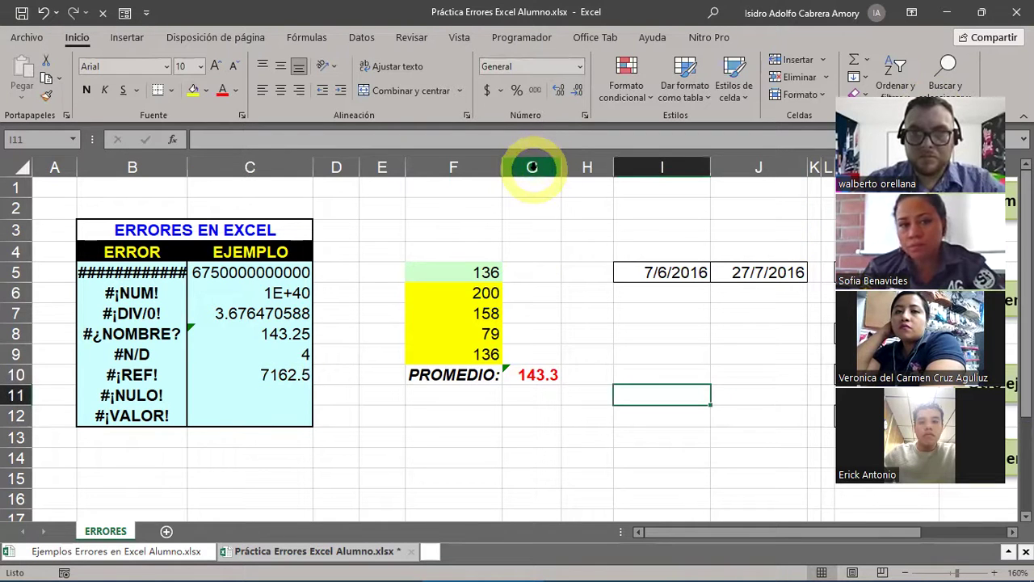
right_click(532, 167)
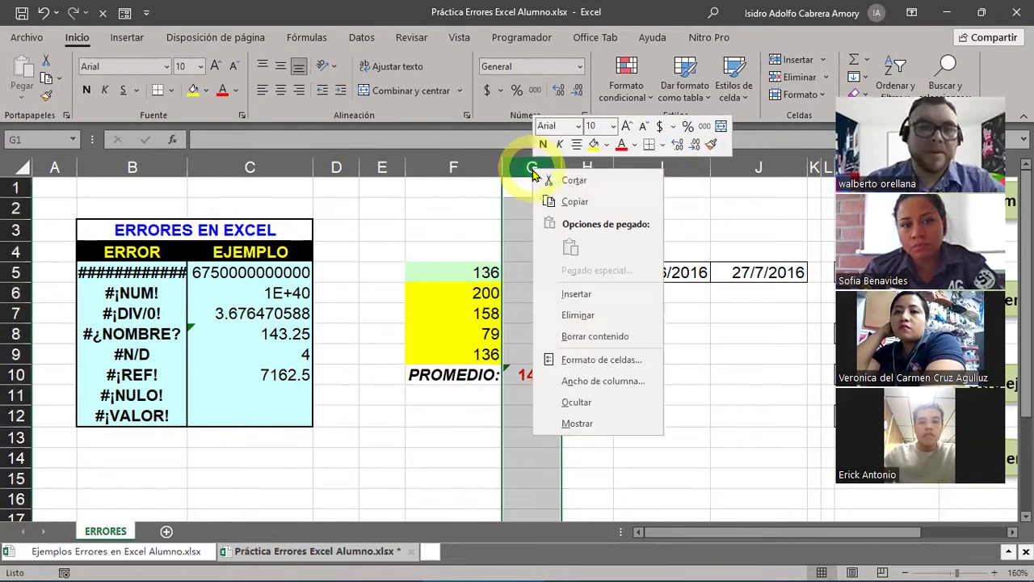
click(577, 315)
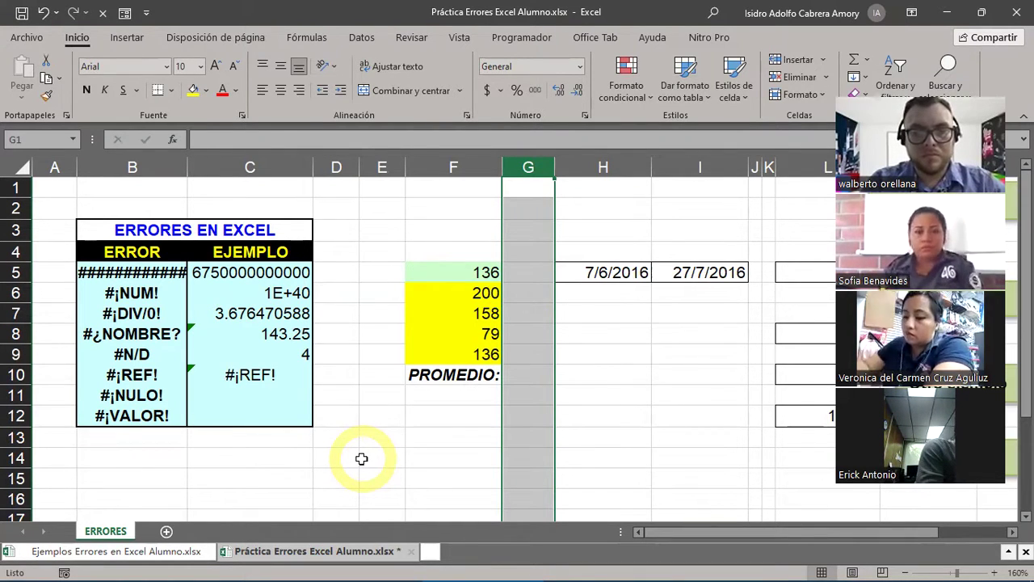
click(244, 377)
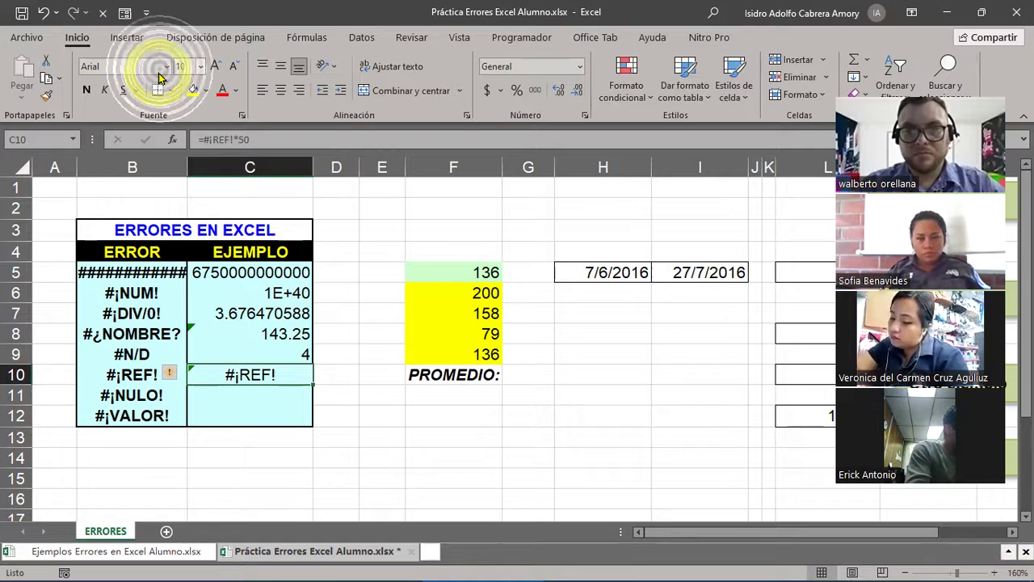
Undo the deletion of column G and open the C10 formula to review its reference
click(43, 12)
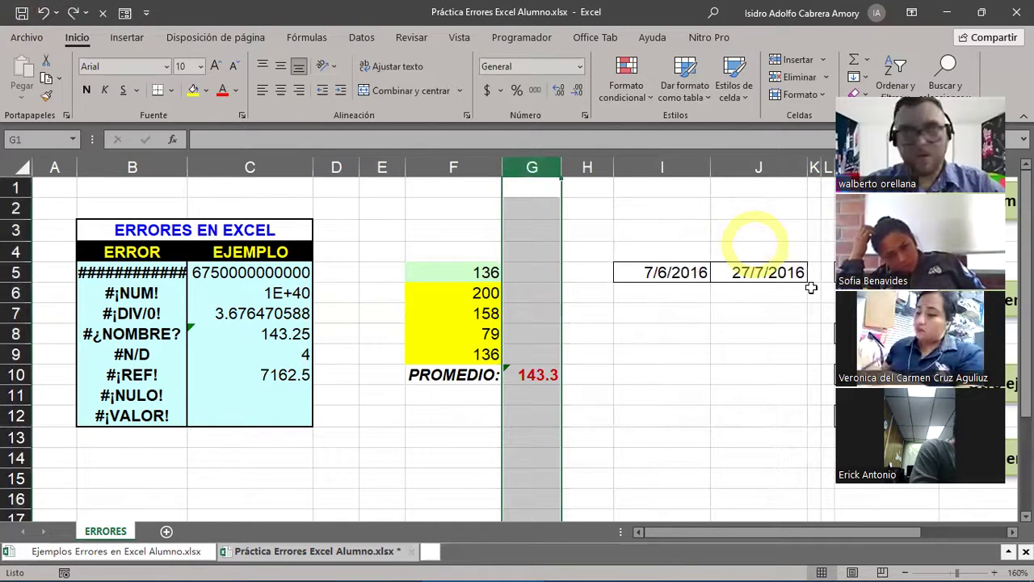
drag(712, 535, 759, 550)
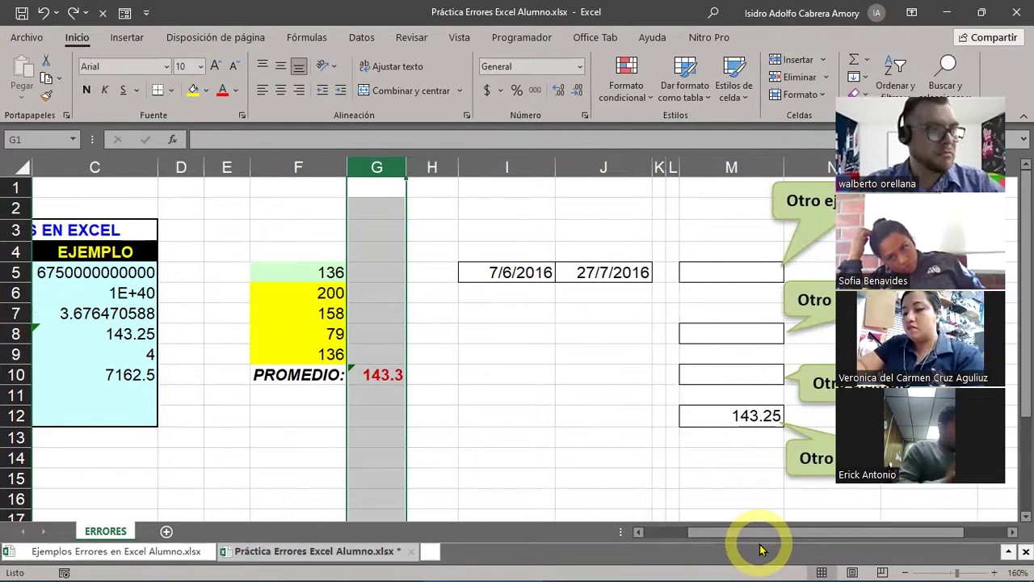
drag(735, 536, 686, 546)
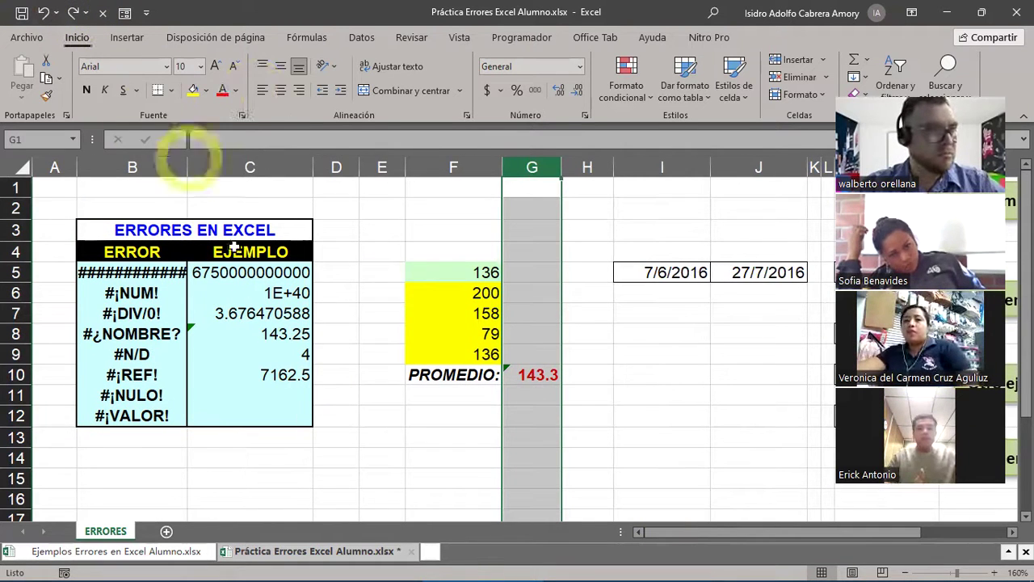
double_click(288, 377)
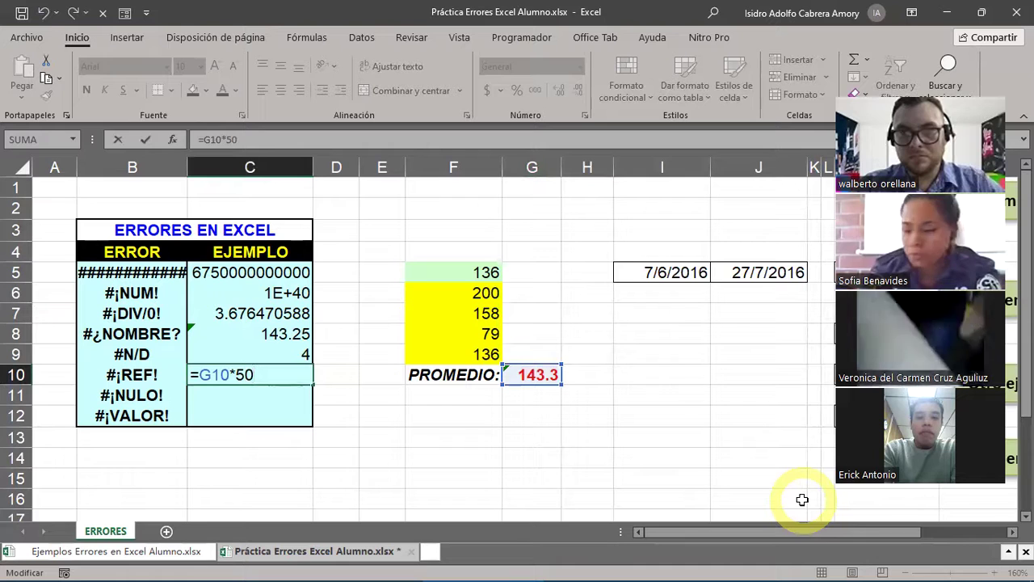
Enter =PROMEDIO(Hoja8!F6:F10) in M10 as the other #¡REF! example, dismiss the source file selection, and review the formula
mouse_move(757, 565)
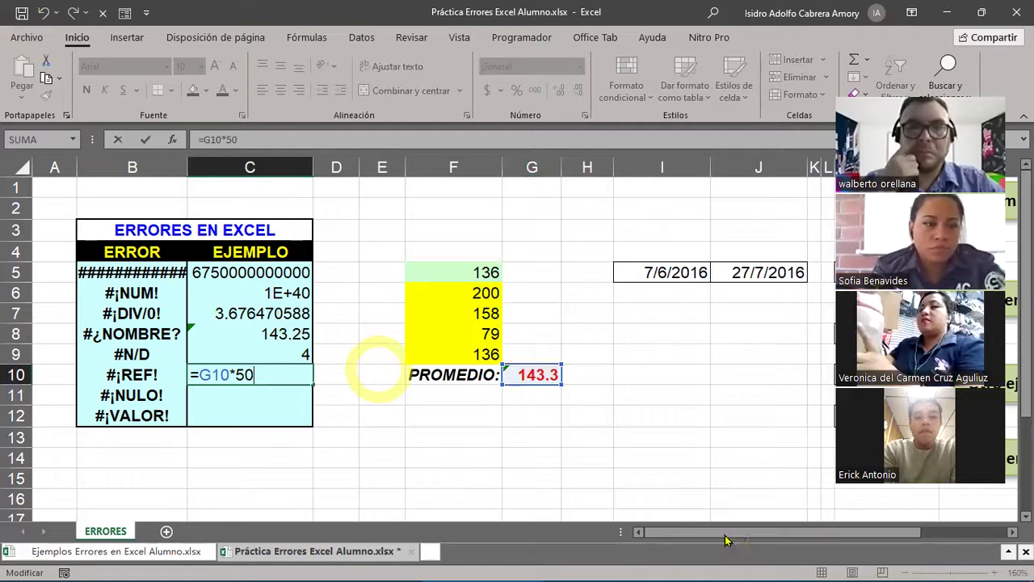
drag(727, 535, 790, 546)
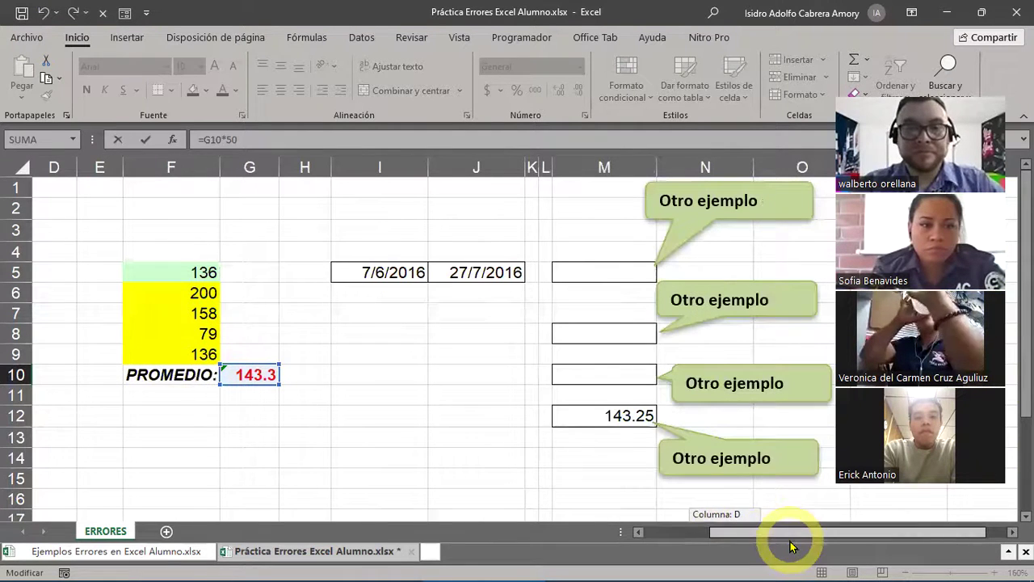
click(602, 372)
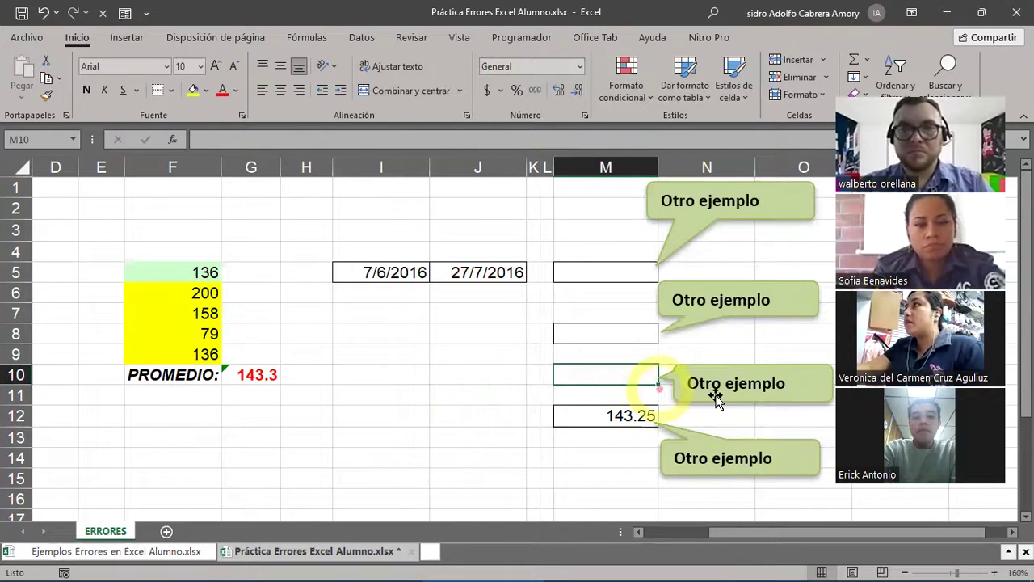
text(=)
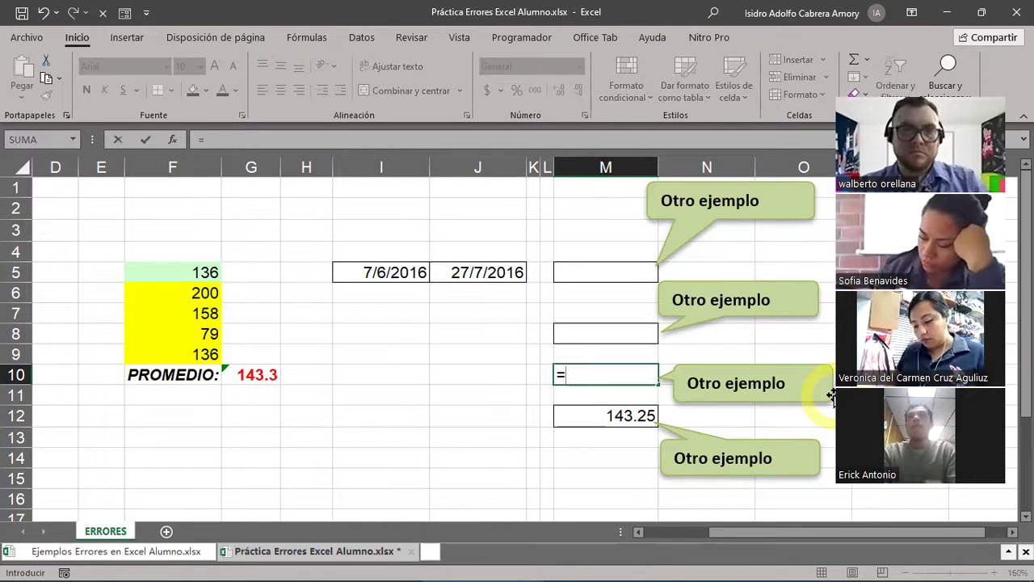
text(PROMEDIO)
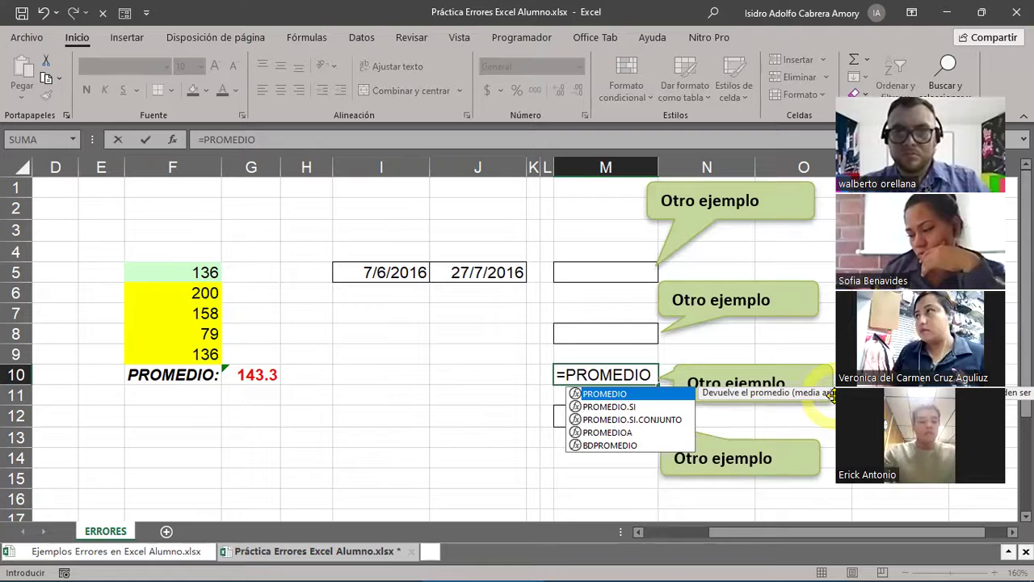
text(()
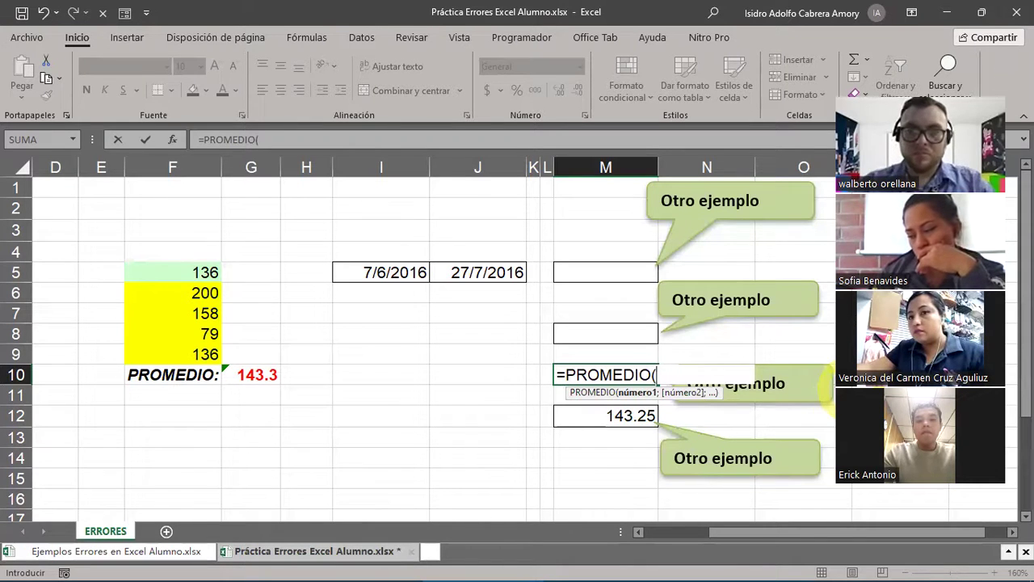
text(Hoja)
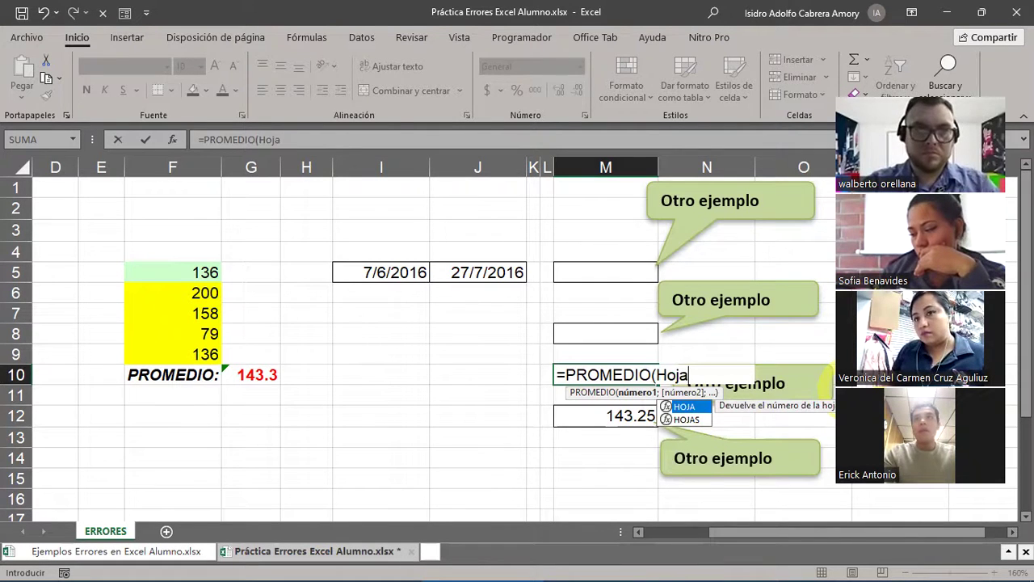
text(8)
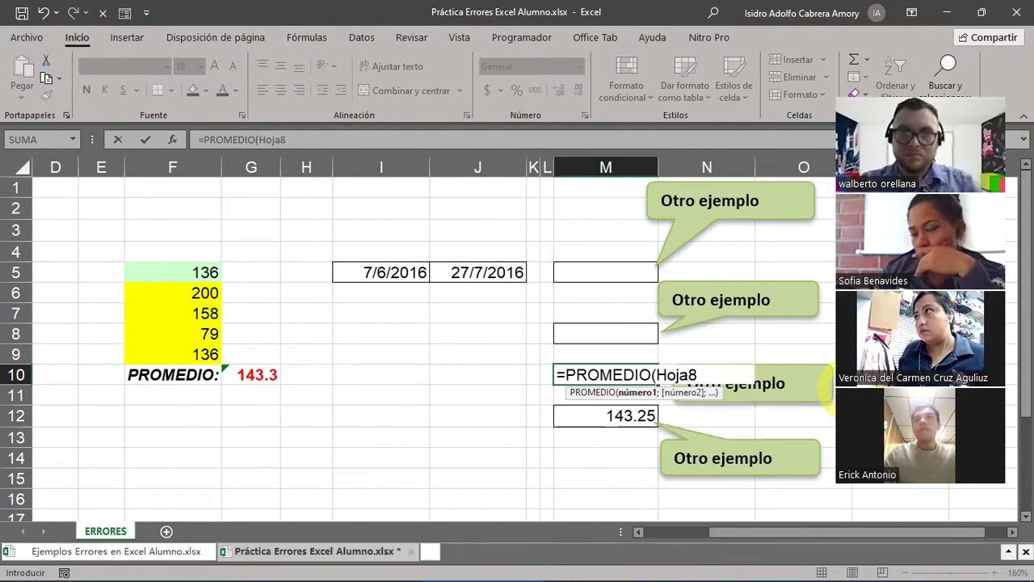
text(!)
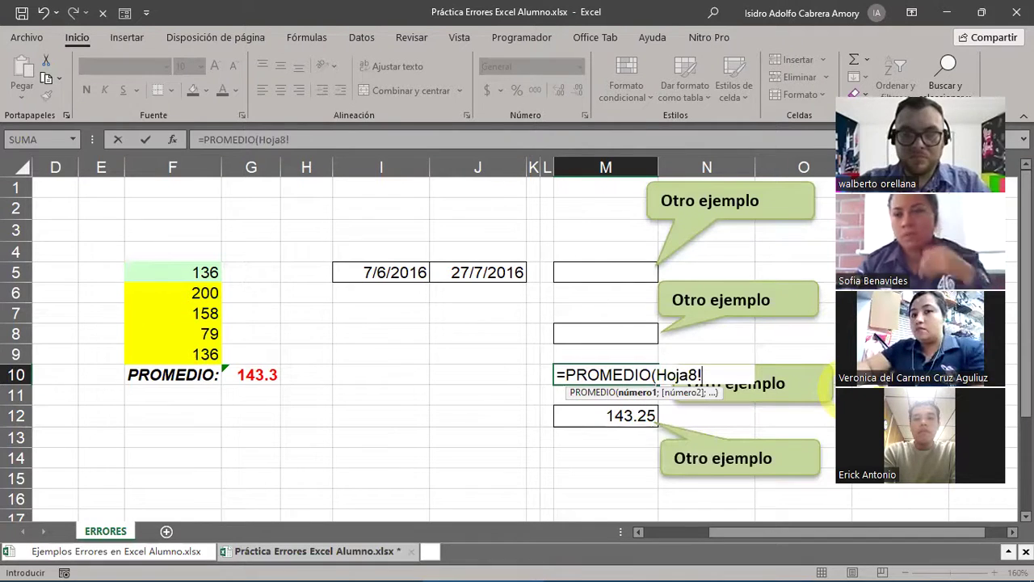
text(F)
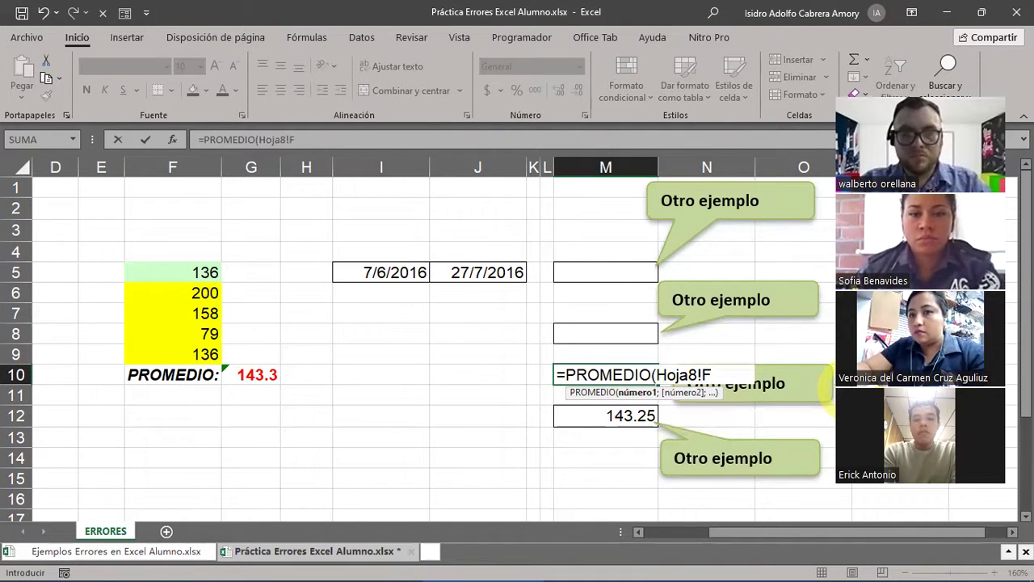
text( 6)
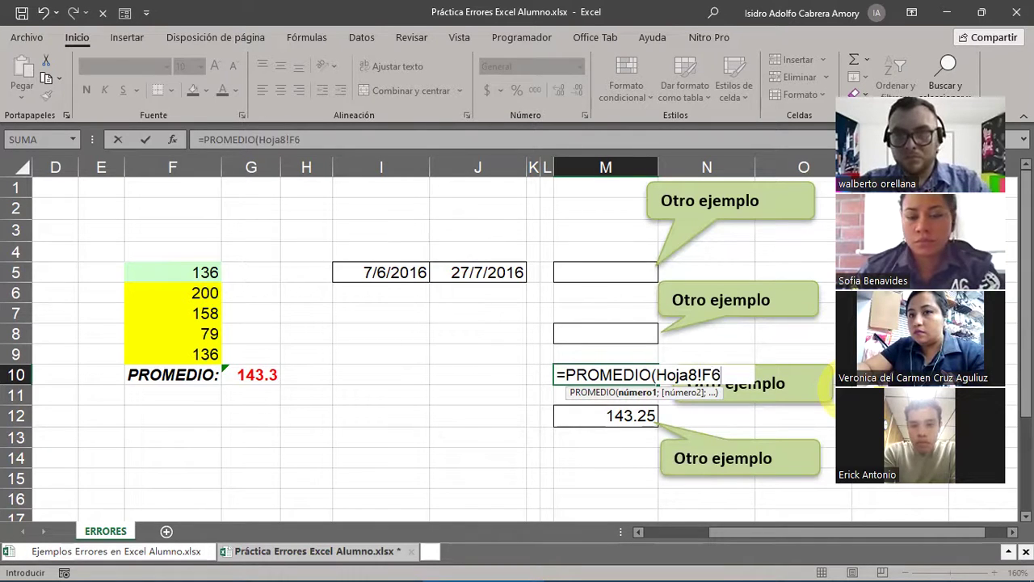
text(:)
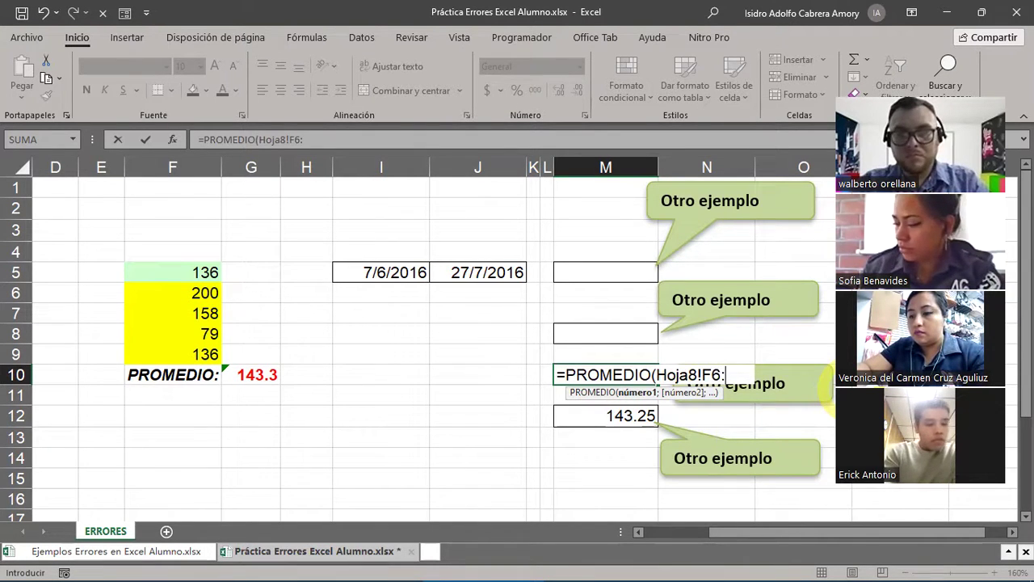
text(F10)
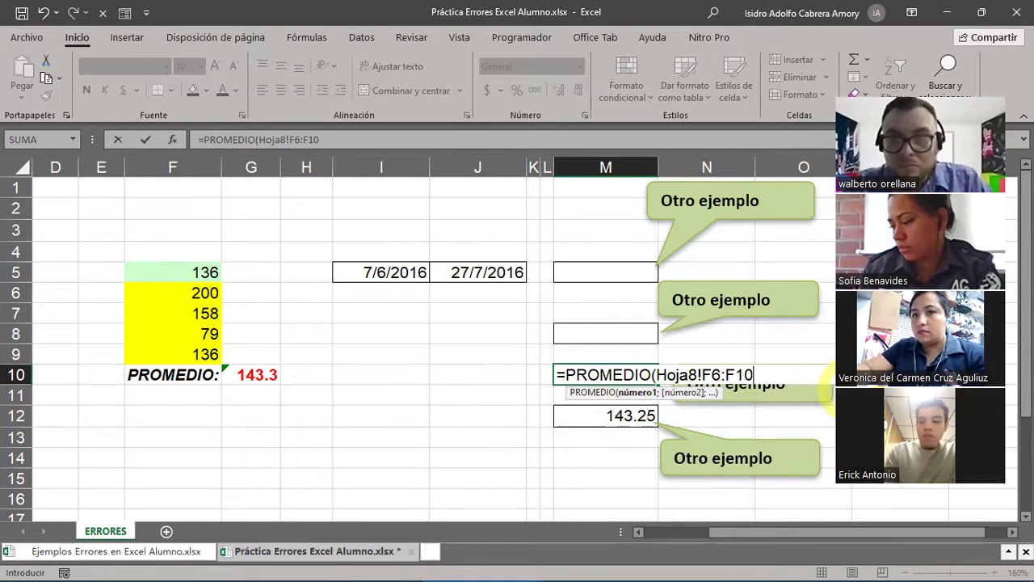
text())
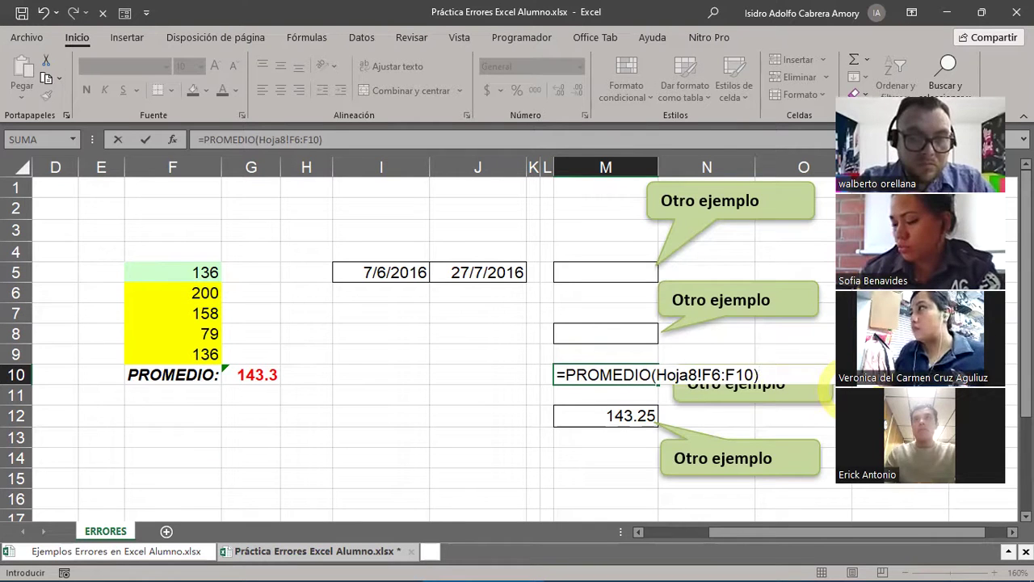
key(Return)
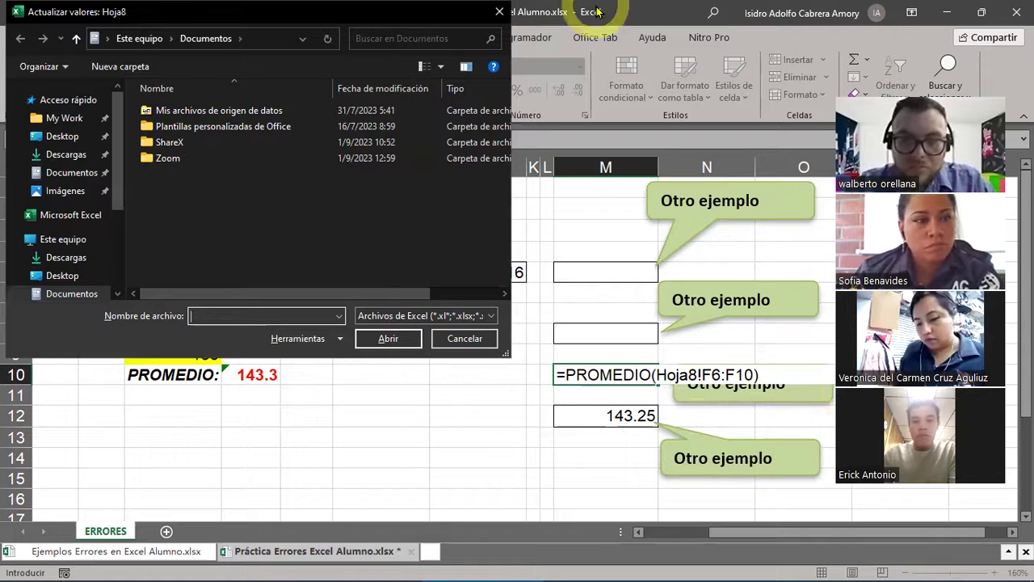
click(499, 11)
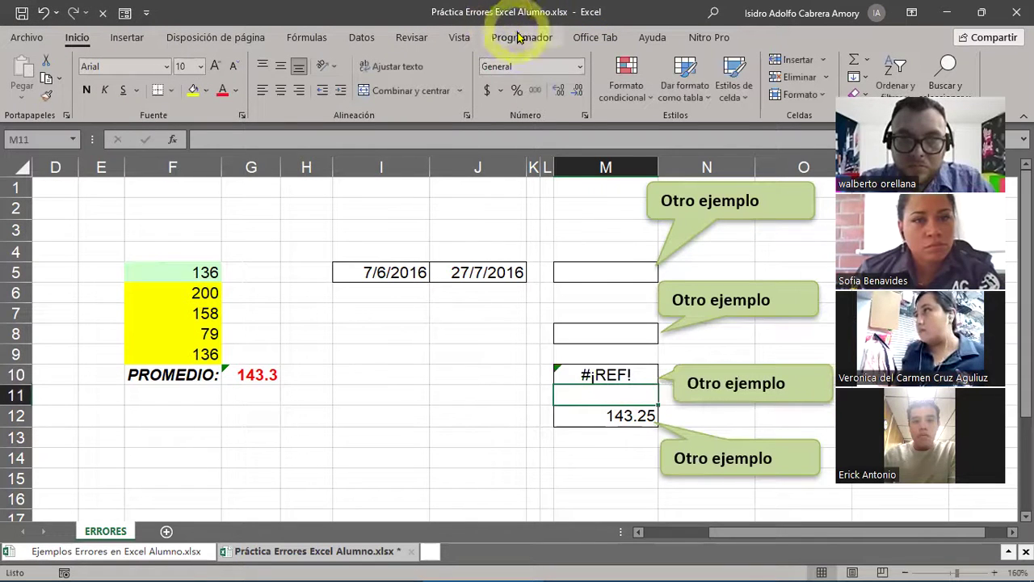
click(605, 375)
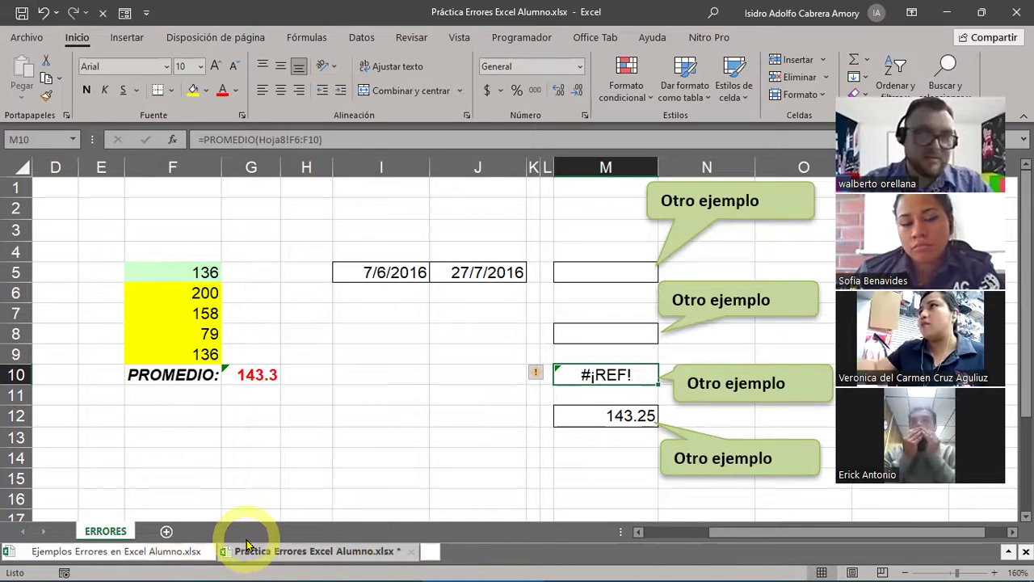
Remove the Hoja8! sheet reference from the PROMEDIO formula in M10
double_click(622, 379)
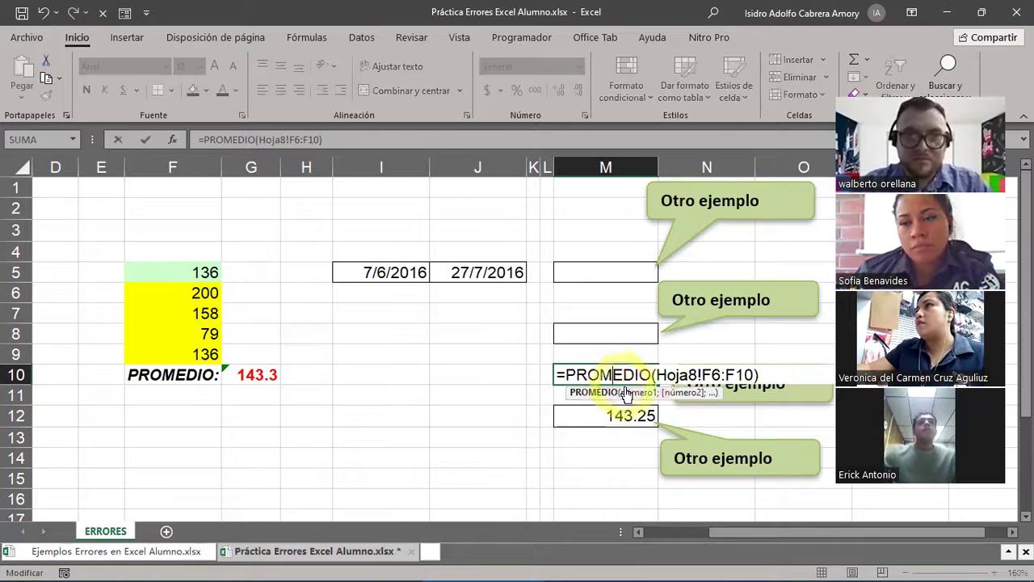
click(702, 375)
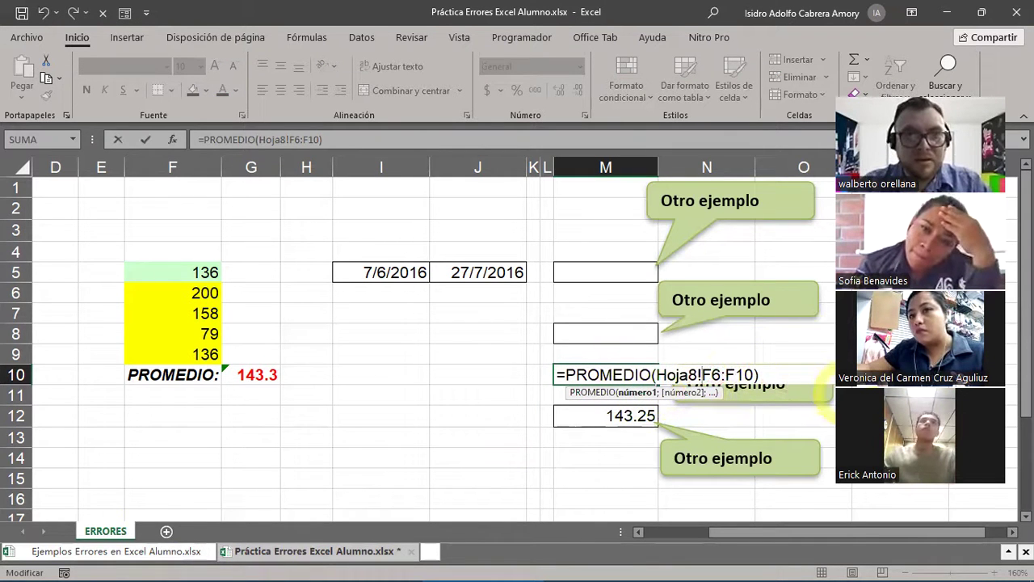
key(BackSpace)
key(BackSpace)
key(BackSpace)
key(BackSpace)
key(BackSpace)
key(BackSpace)
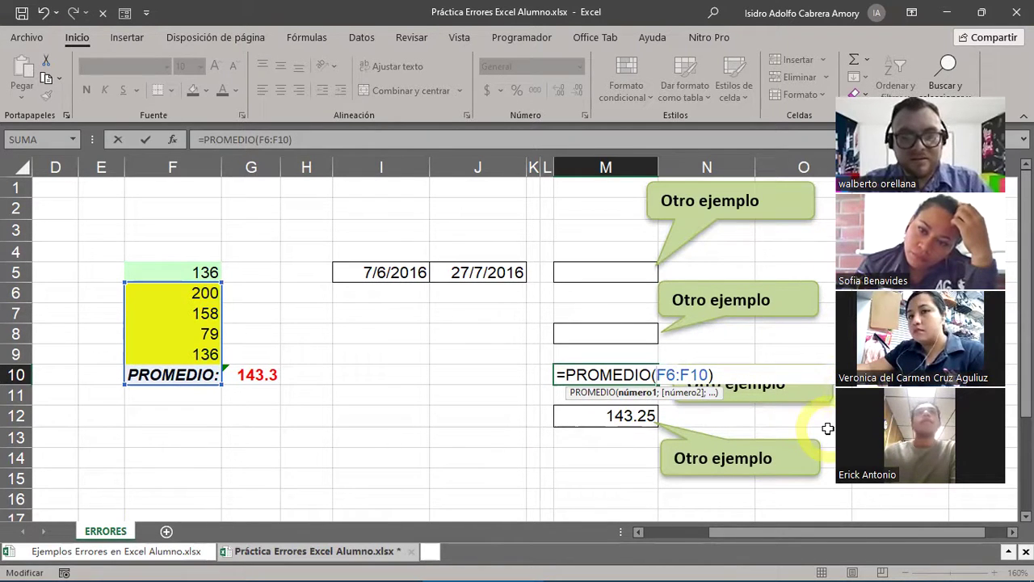
Change the end of the range in the M10 formula to F9 so it reads =PROMEDIO(F6:F9), and enter it
click(690, 376)
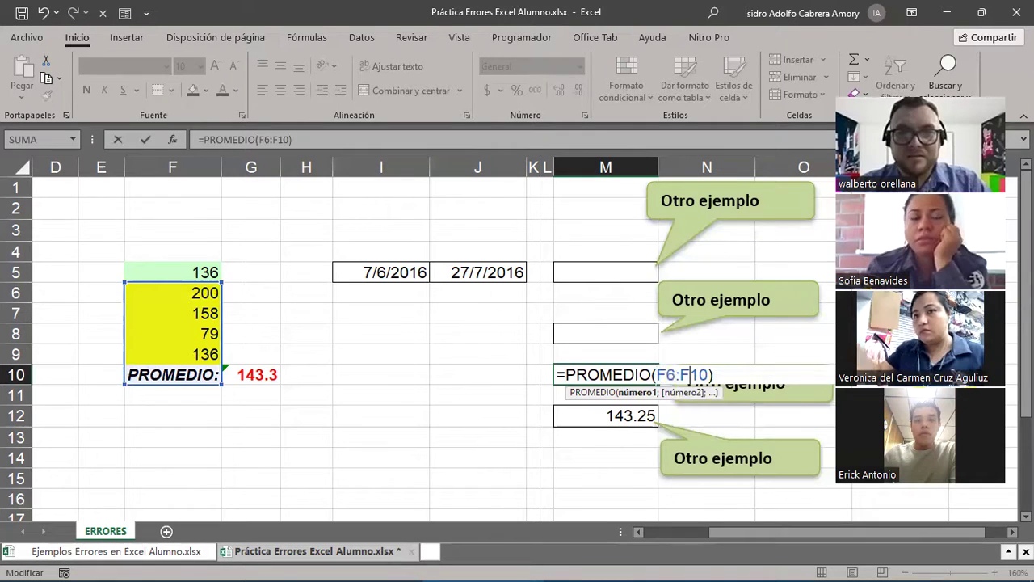
key(Delete)
key(Delete)
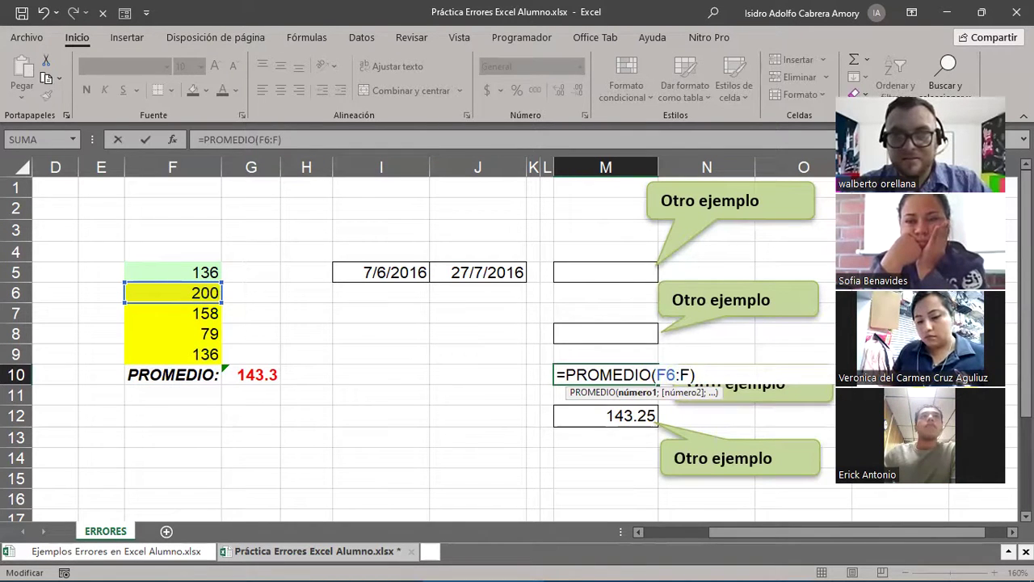
text(9)
key(Return)
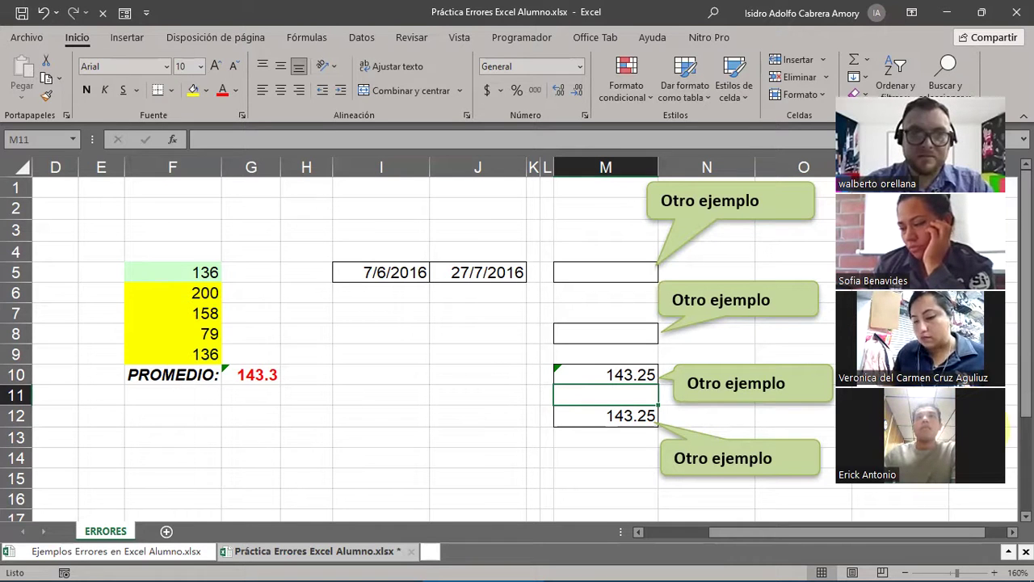
Enter =PROMEDIO(F6 F9), with a space between the references, in C11 as the #¡NULO! example
drag(838, 539, 781, 540)
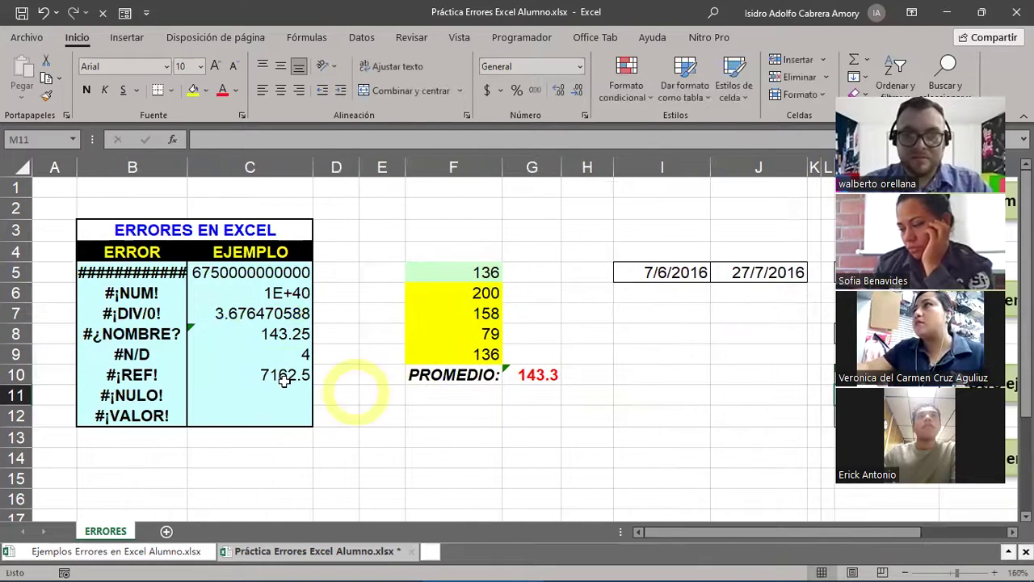
click(252, 395)
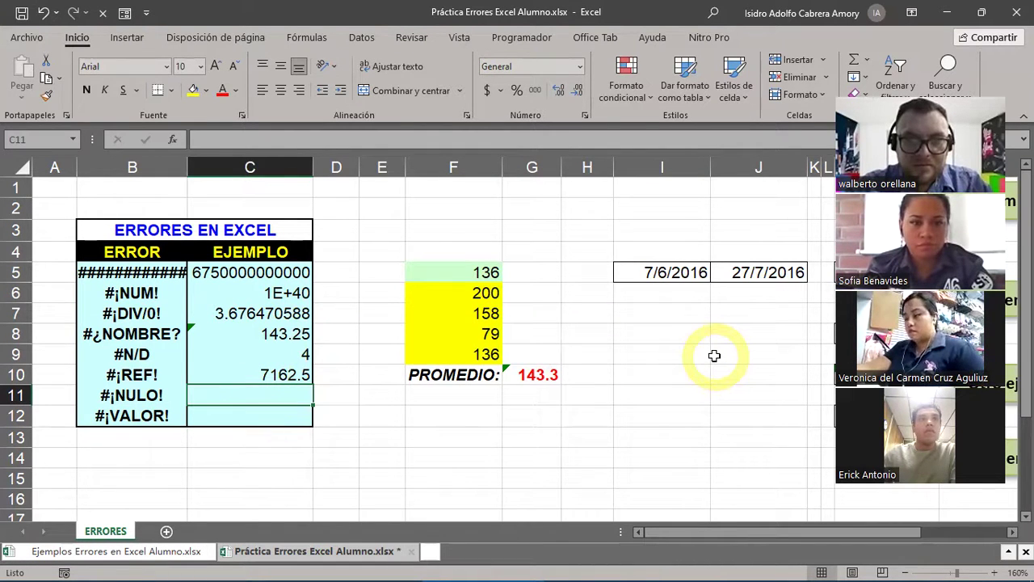
text(=)
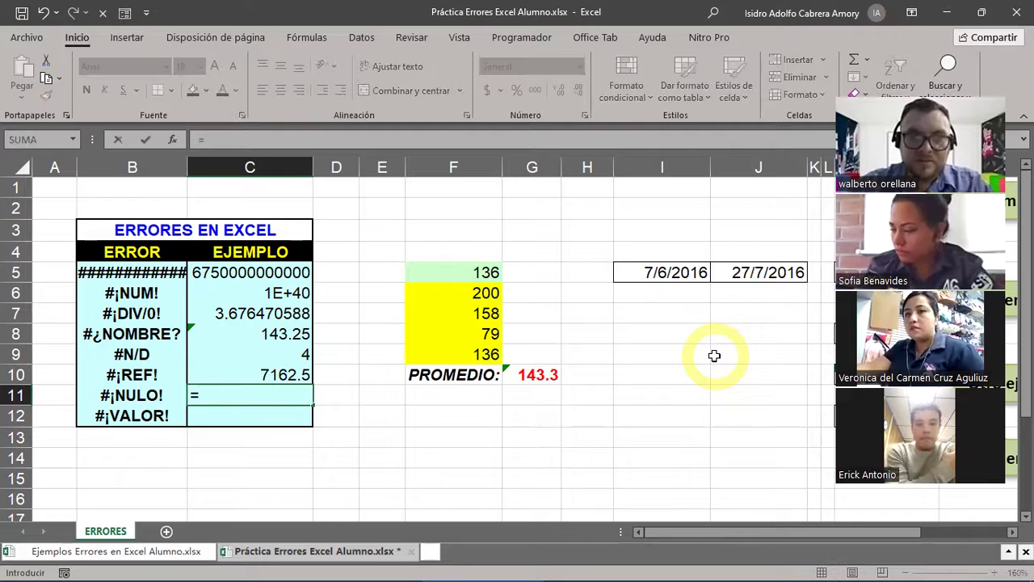
text(PROMEDIO)
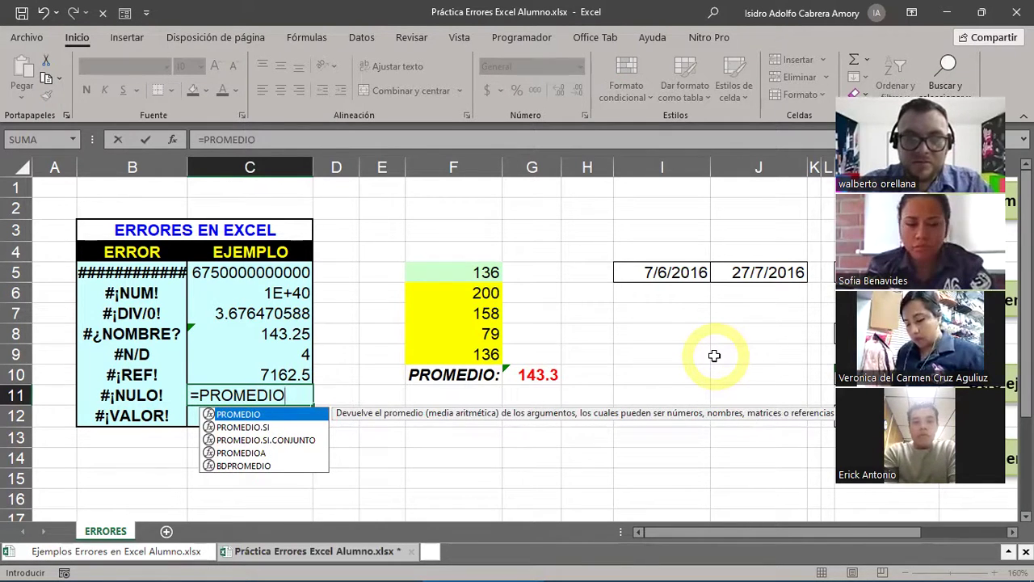
text(()
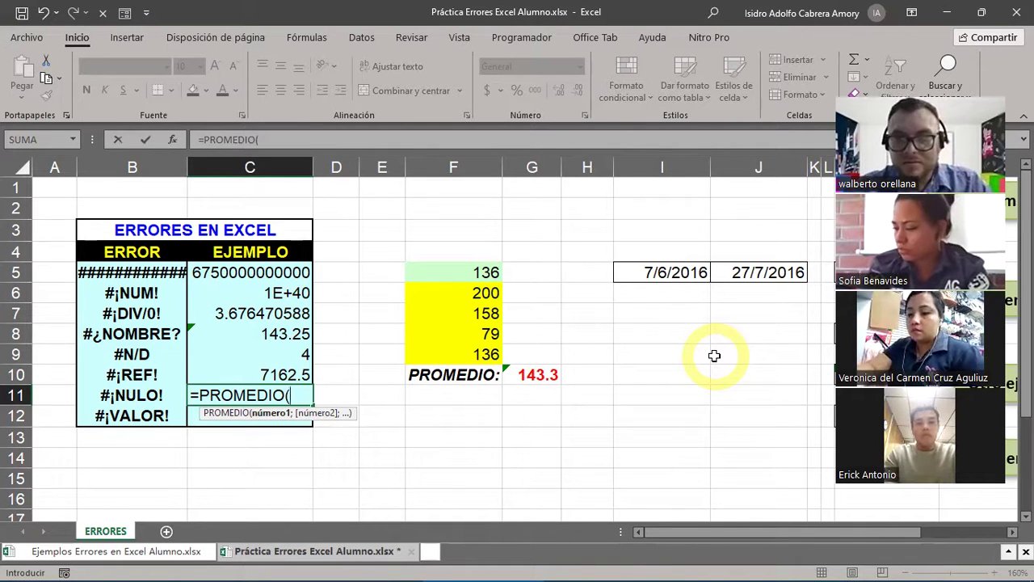
text(F)
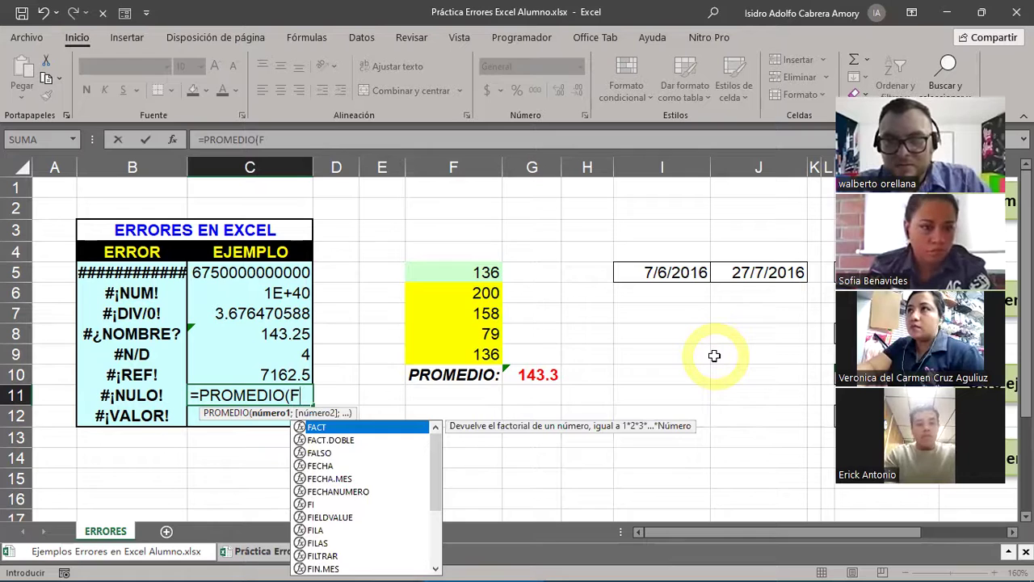
text(6)
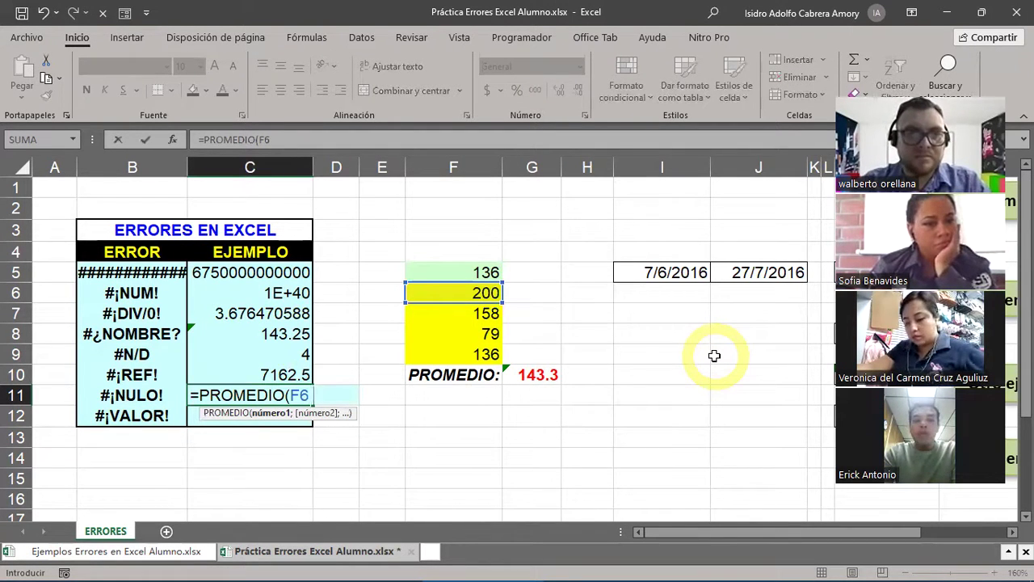
text(F)
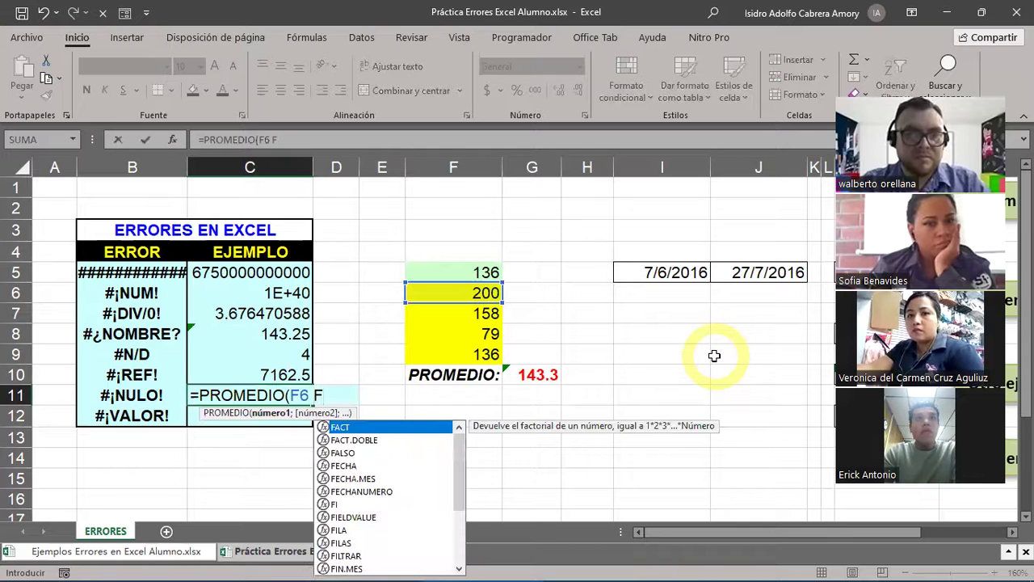
text(9)
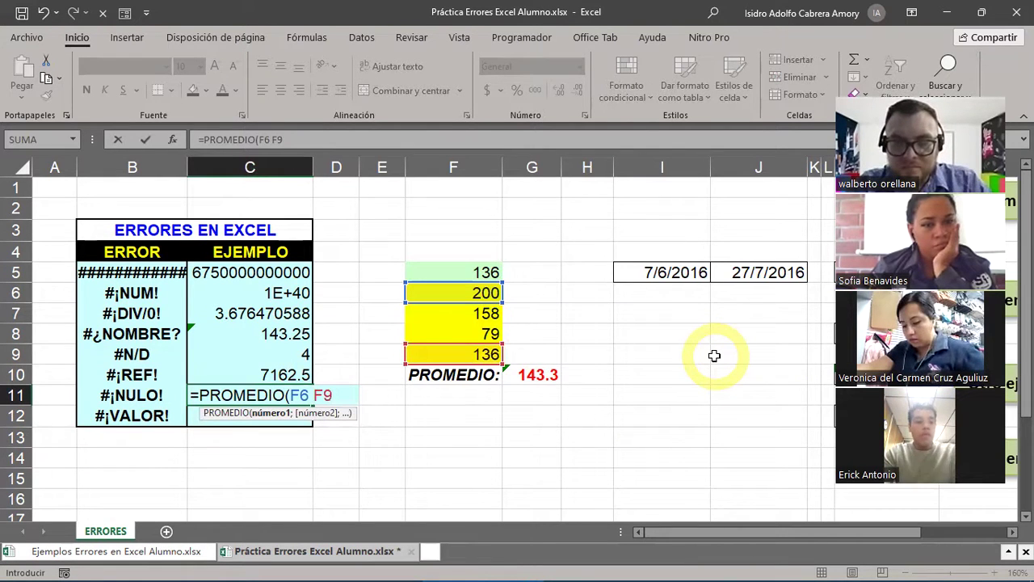
text())
key(Return)
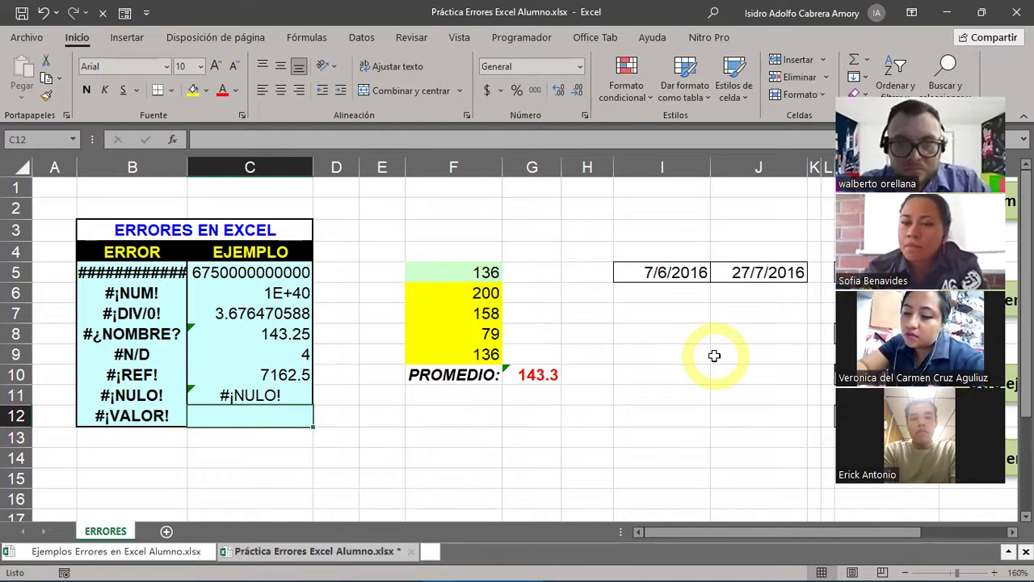
Correct the C11 formula to =PROMEDIO(F6:F9) by replacing the space with a colon
click(241, 395)
double_click(241, 395)
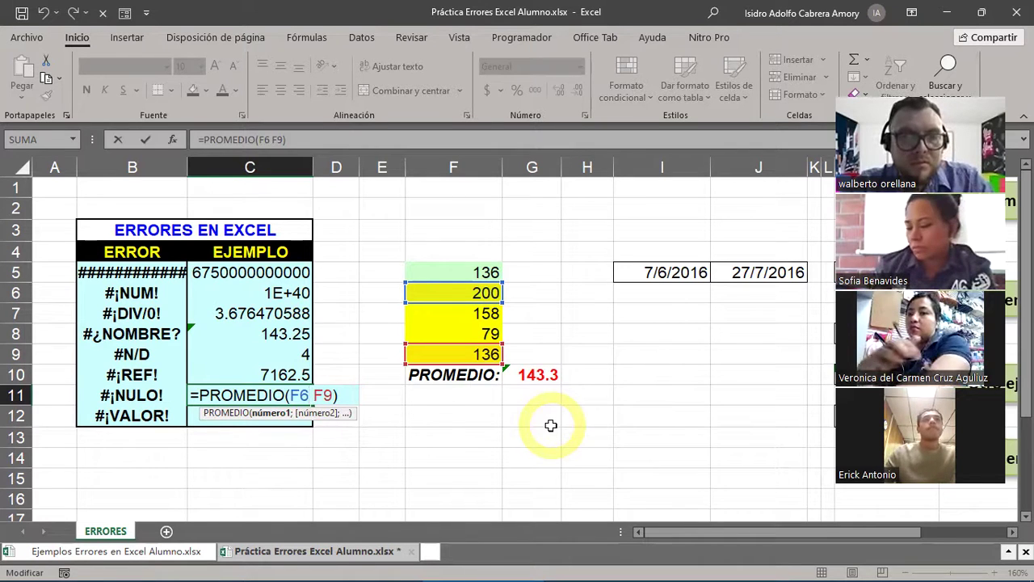
key(BackSpace)
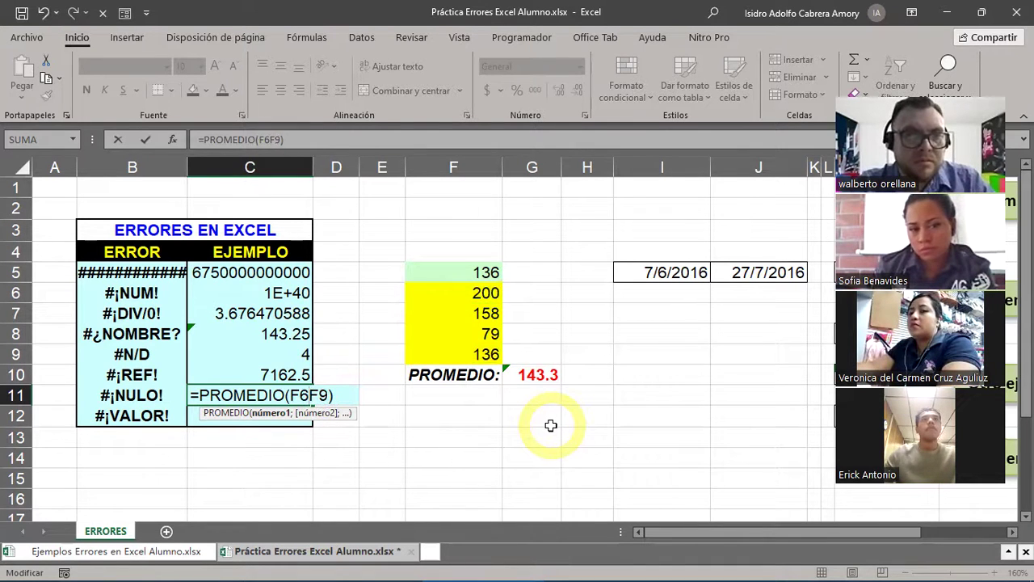
text(:)
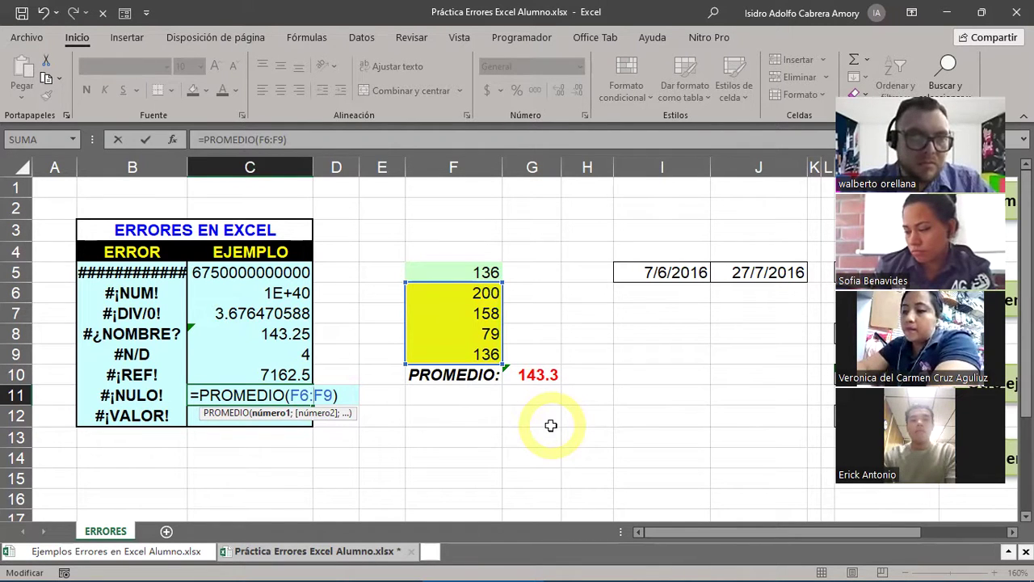
key(Return)
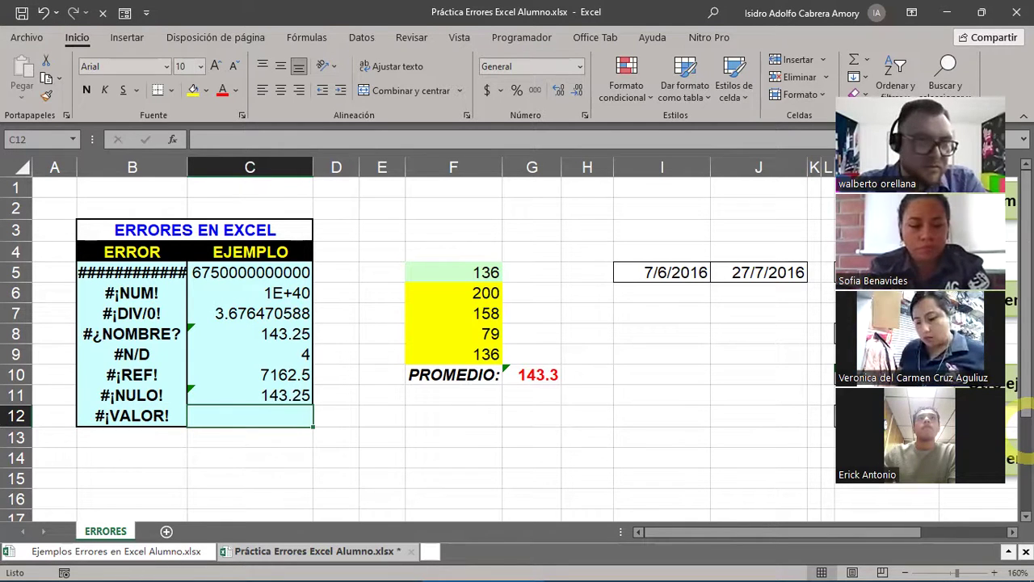
Enter =F6:F9 E3:G3, two non-intersecting ranges separated by a space, in M8 as the other #¡NULO! example
drag(689, 536, 742, 546)
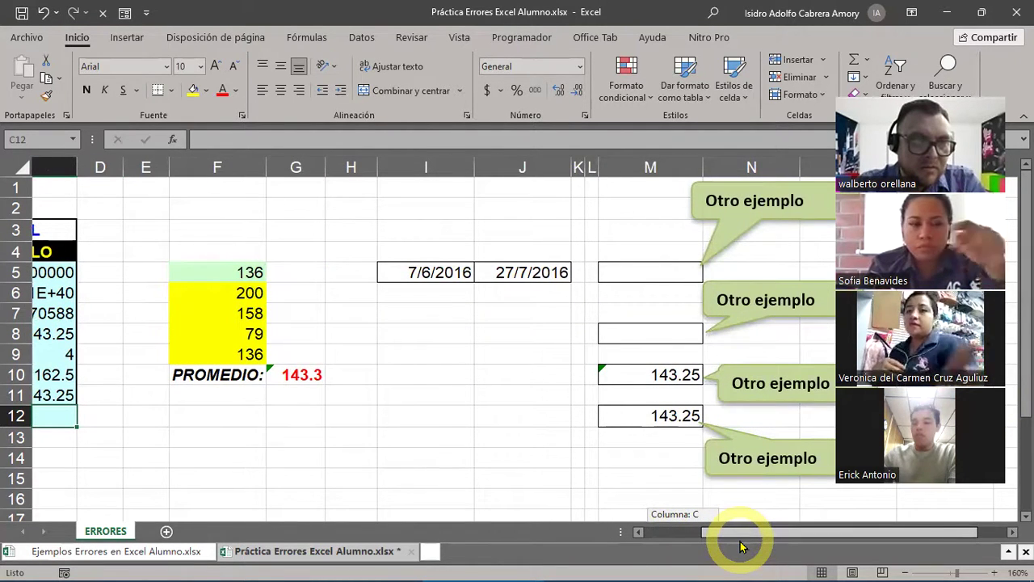
drag(741, 546, 741, 546)
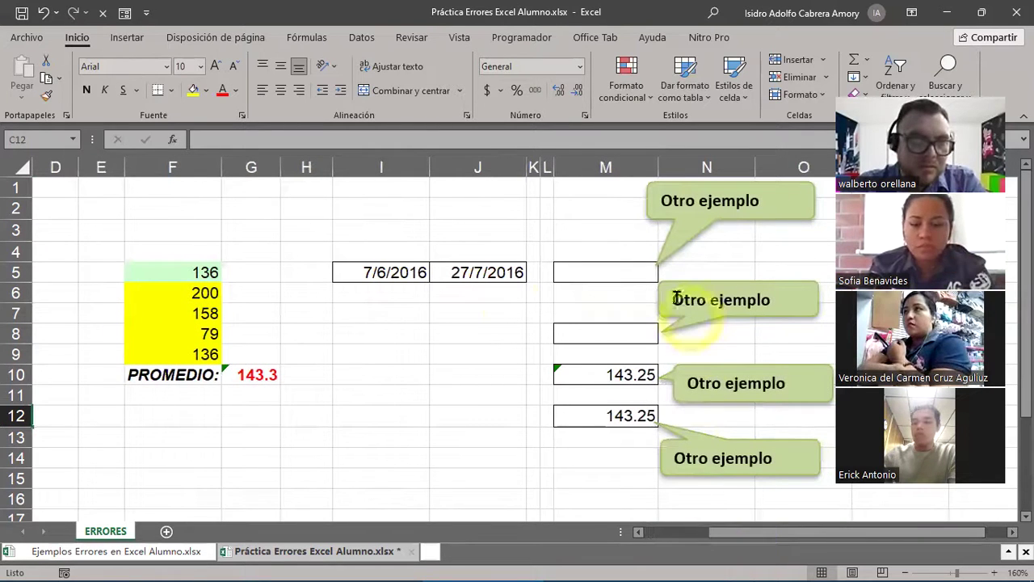
click(611, 333)
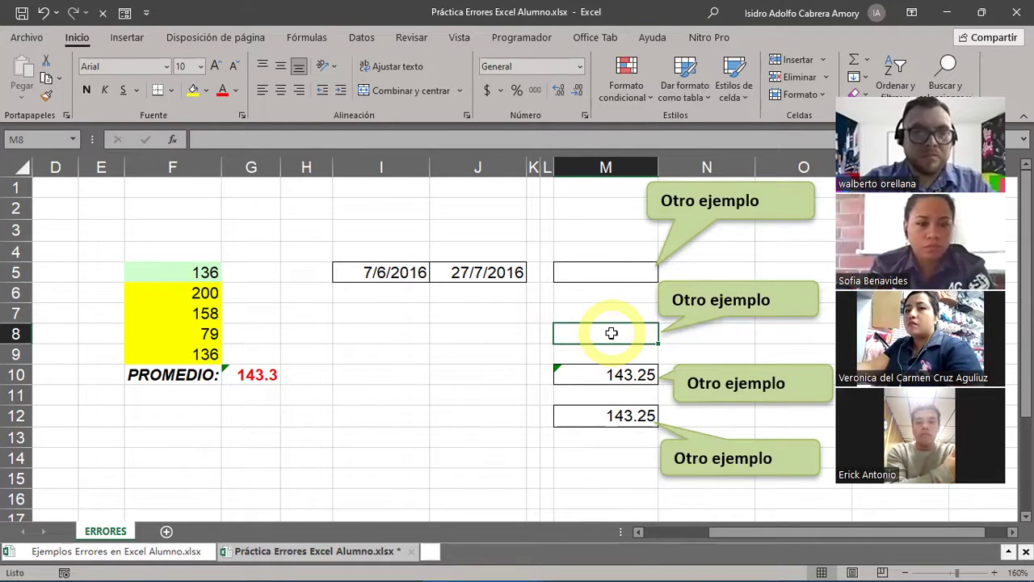
text(=)
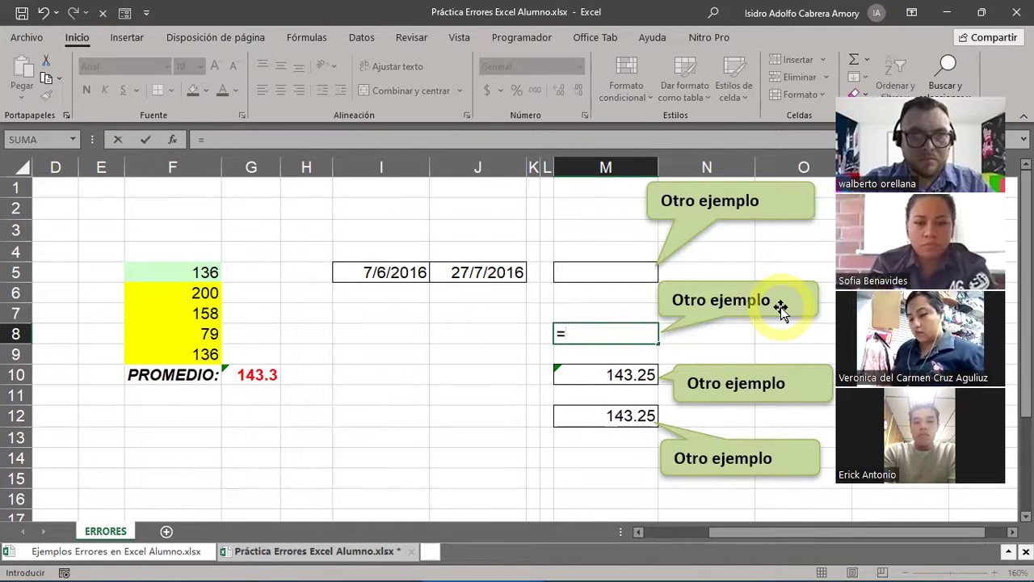
text(F6)
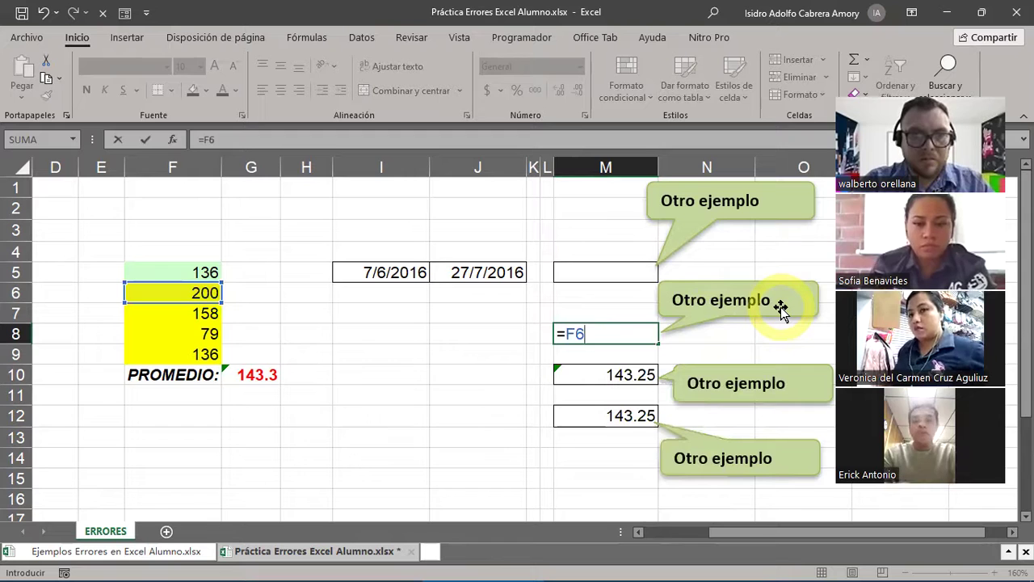
text(:F9)
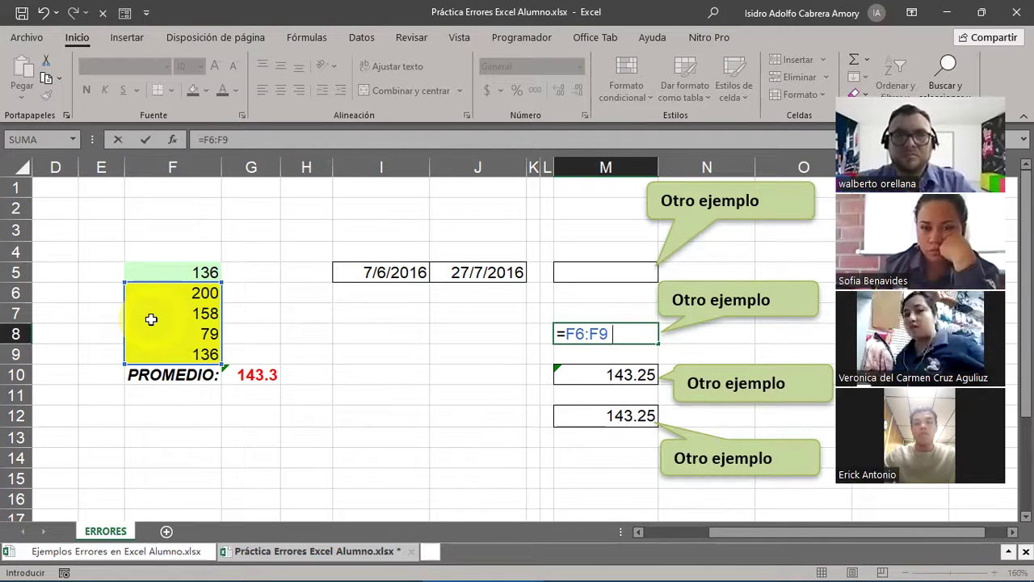
text(e)
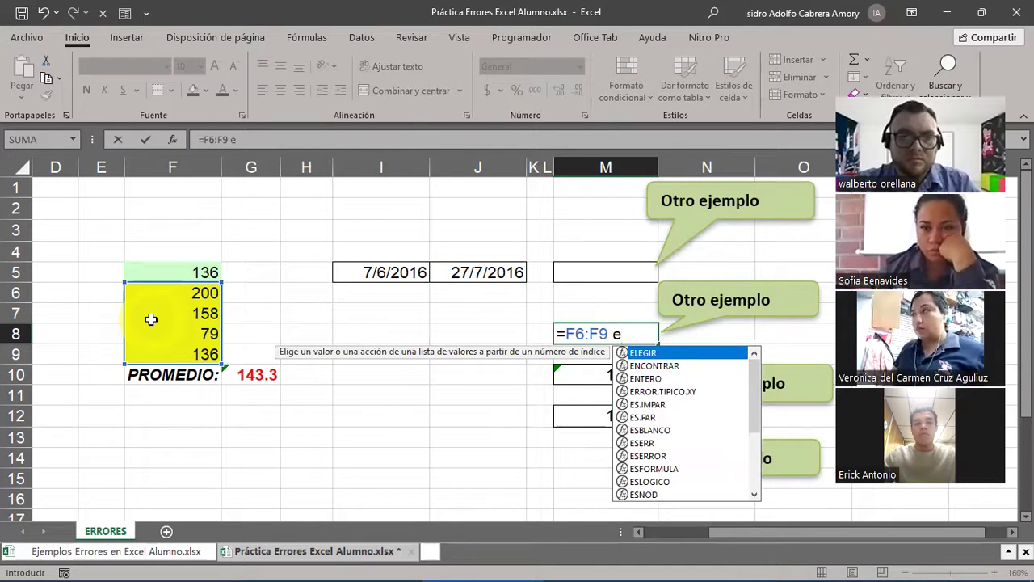
key(BackSpace)
text(E:)
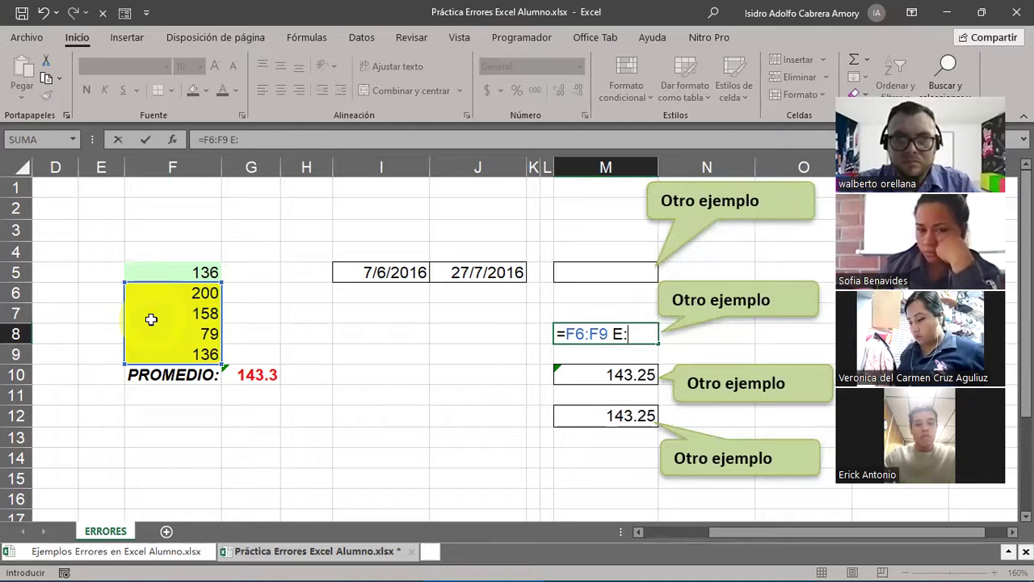
text(G)
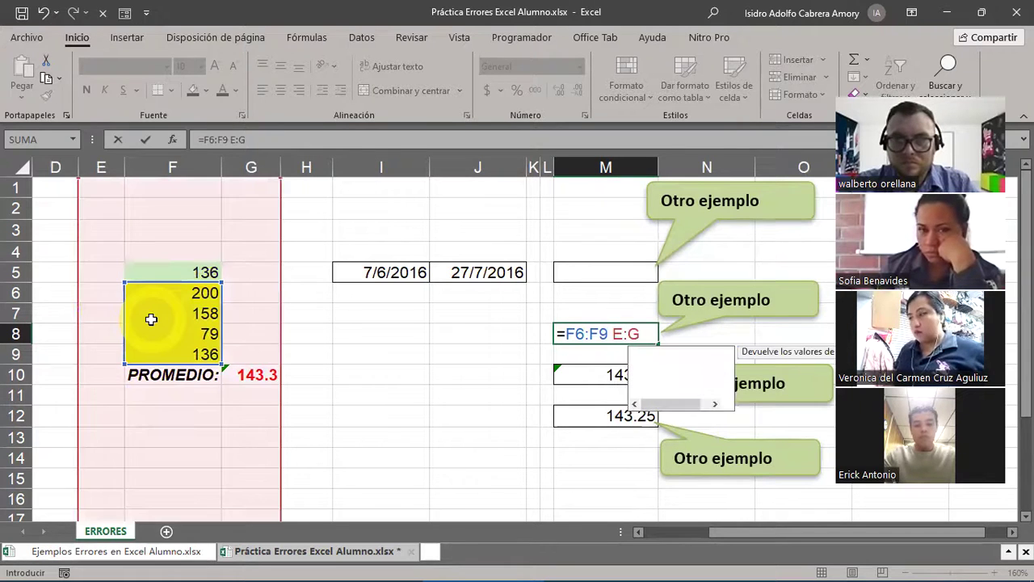
key(BackSpace)
key(BackSpace)
text(3)
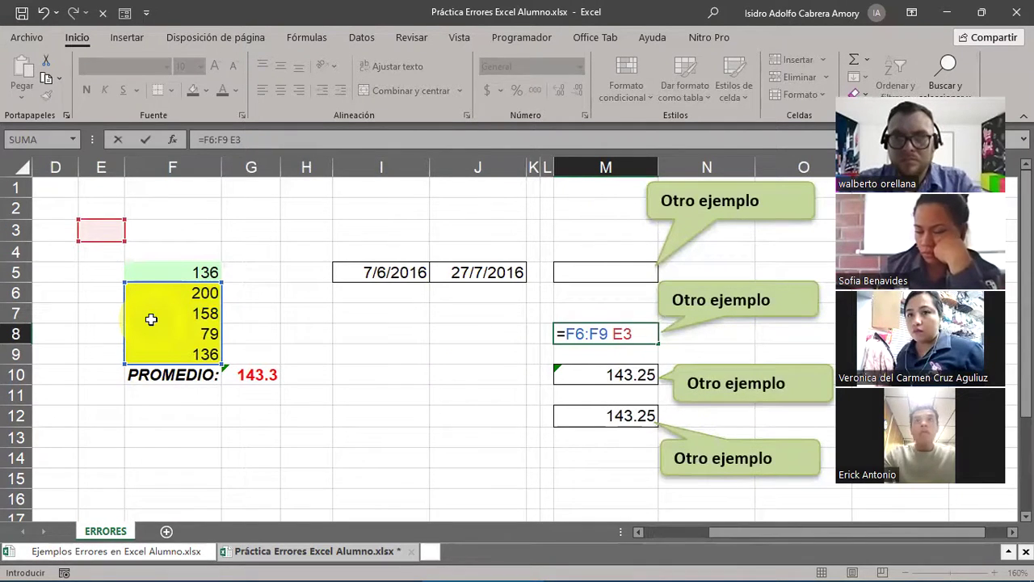
text(:G)
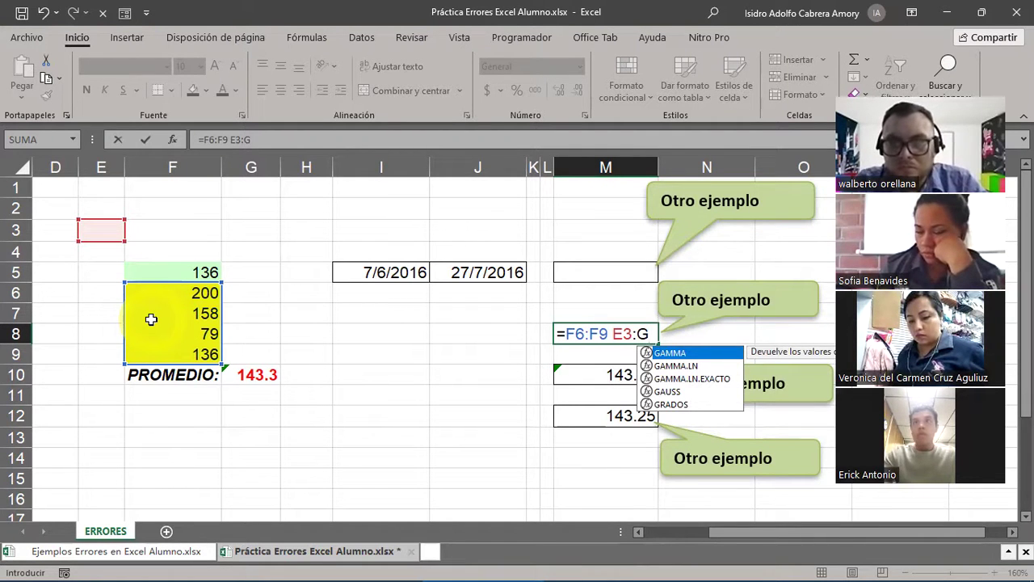
text(3)
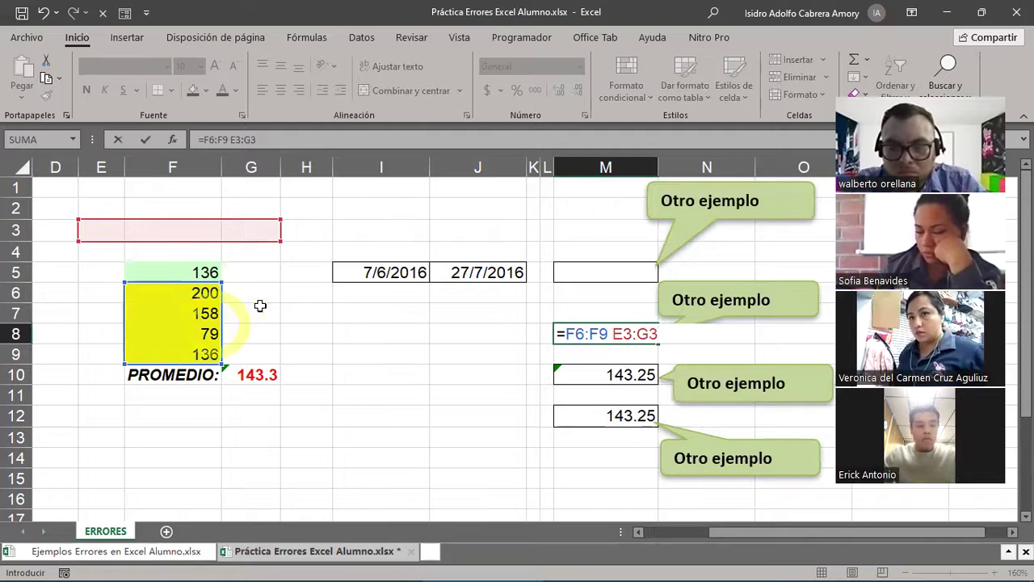
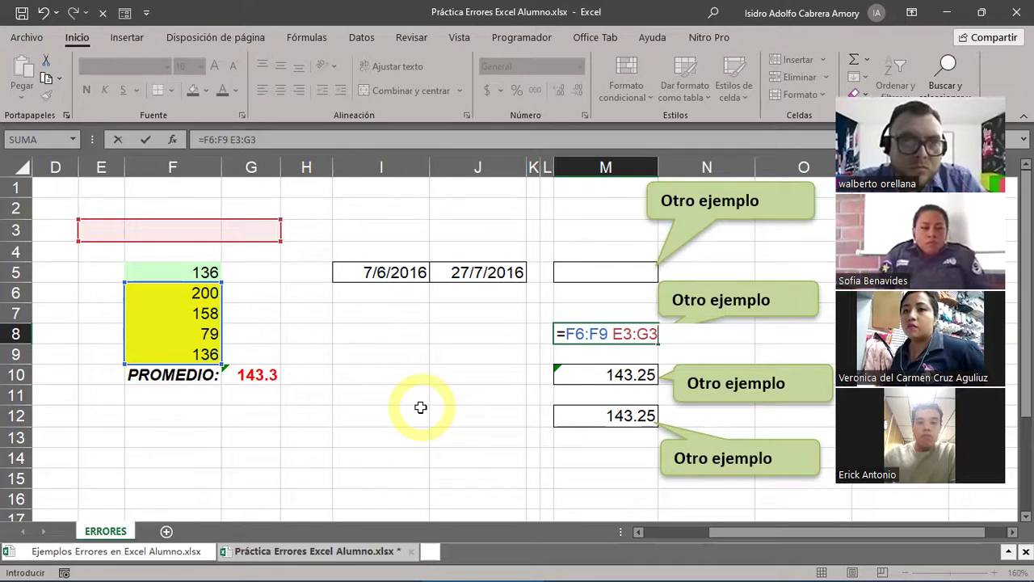
key(Return)
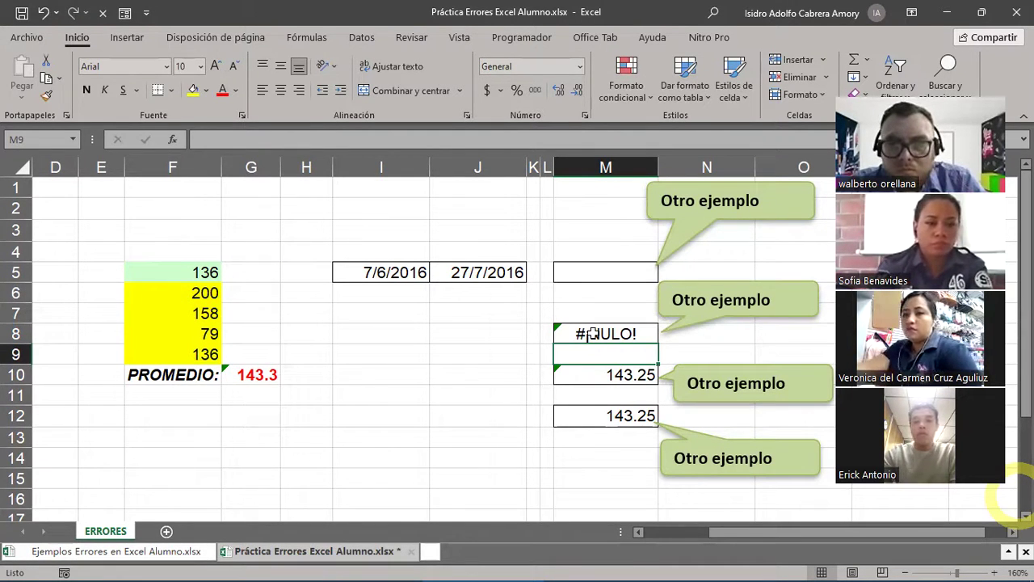
Correct the M8 formula to =F6:F9 E8:G8 so that its two ranges intersect, and enter it
key(Up)
key(F2)
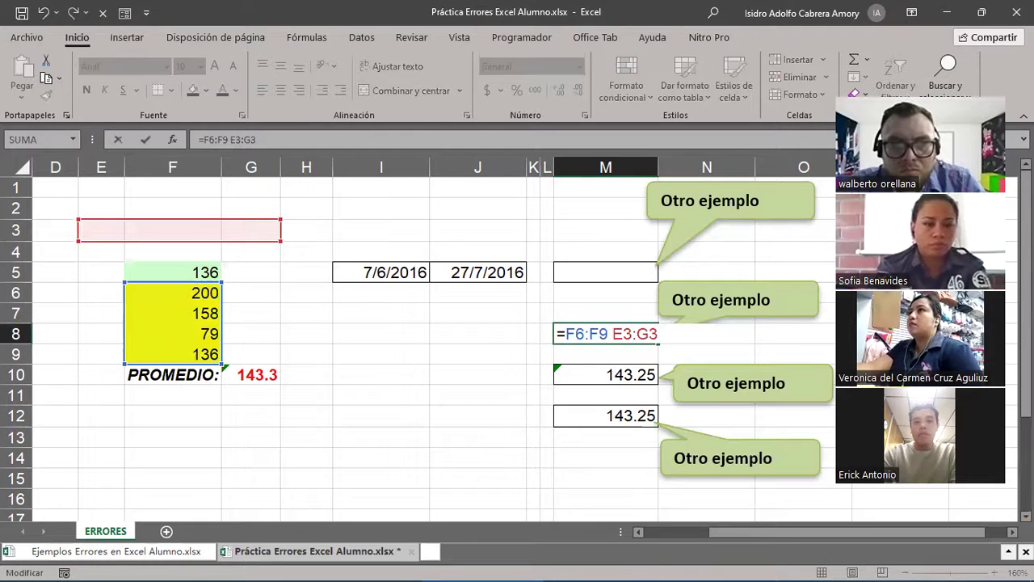
click(574, 324)
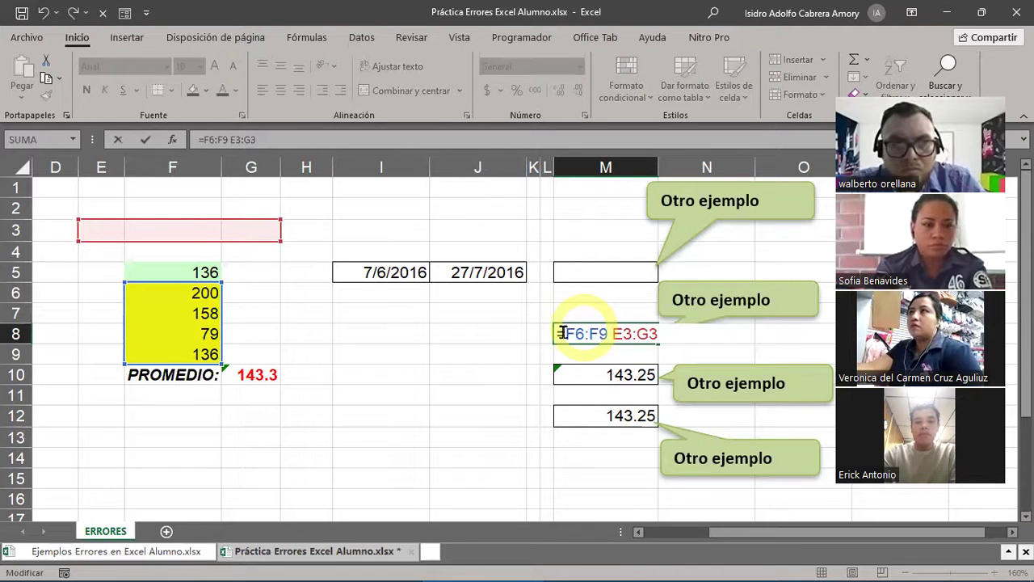
drag(563, 331, 608, 334)
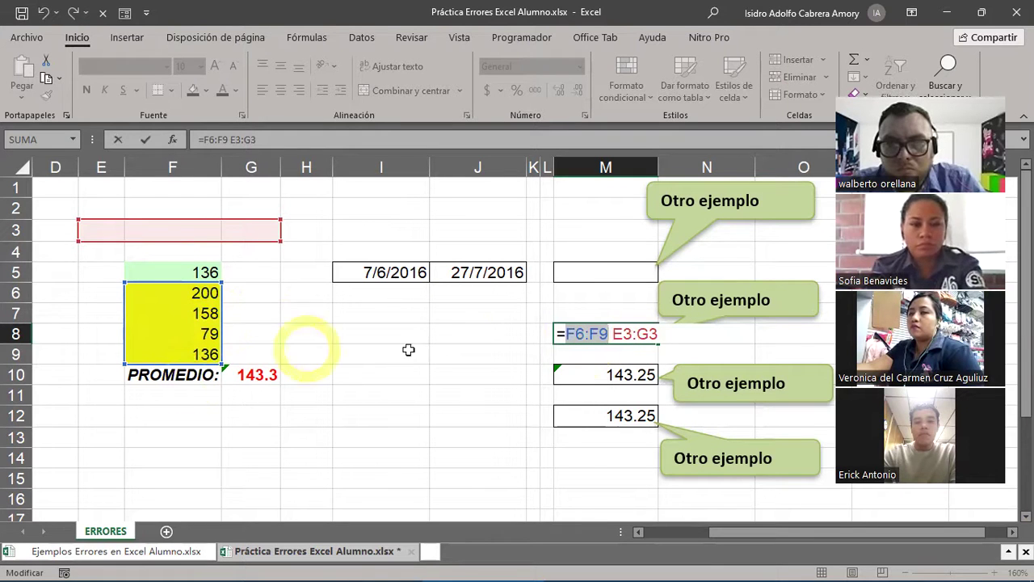
click(615, 335)
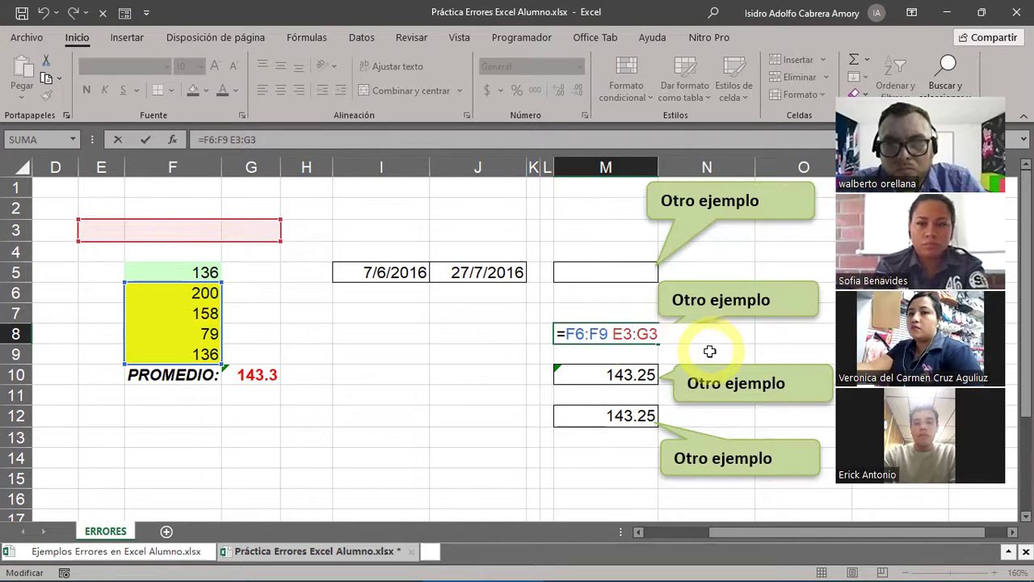
key(BackSpace)
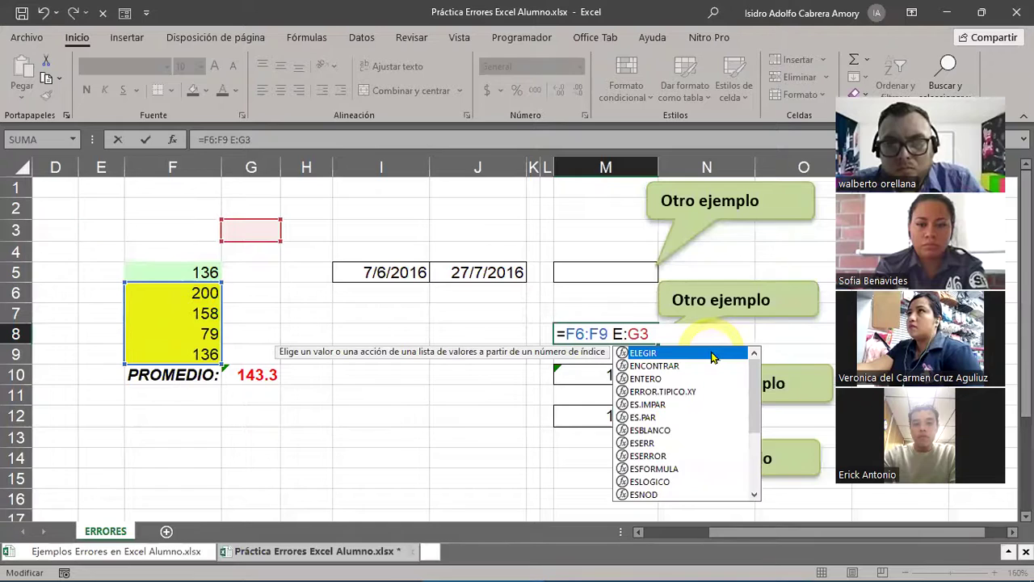
text(8)
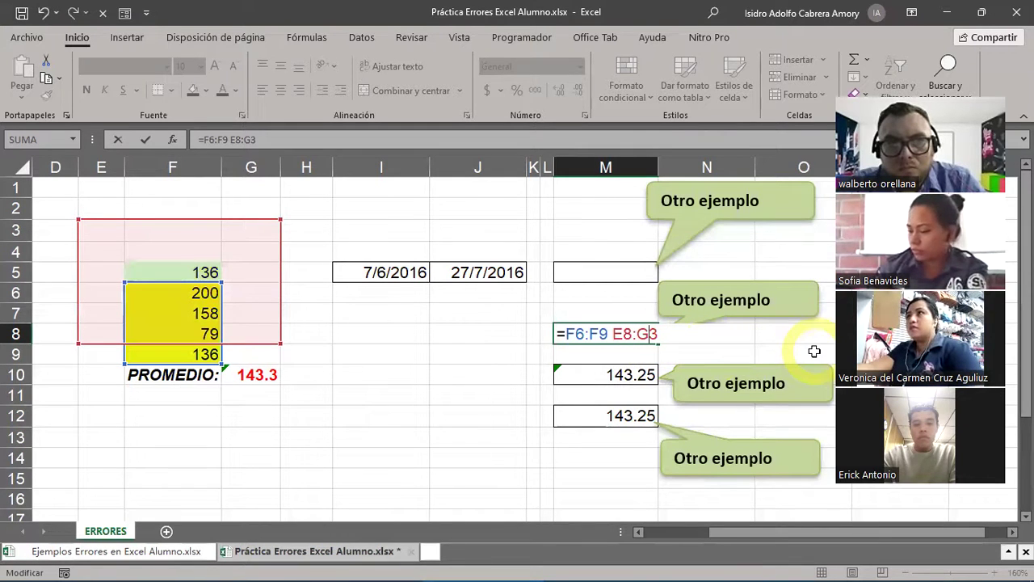
key(BackSpace)
text(8)
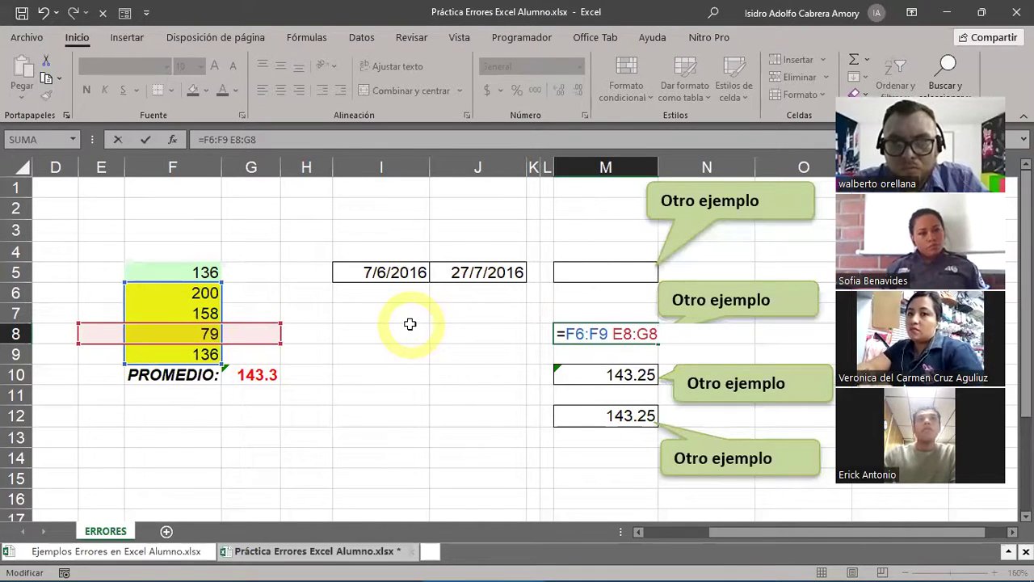
key(Return)
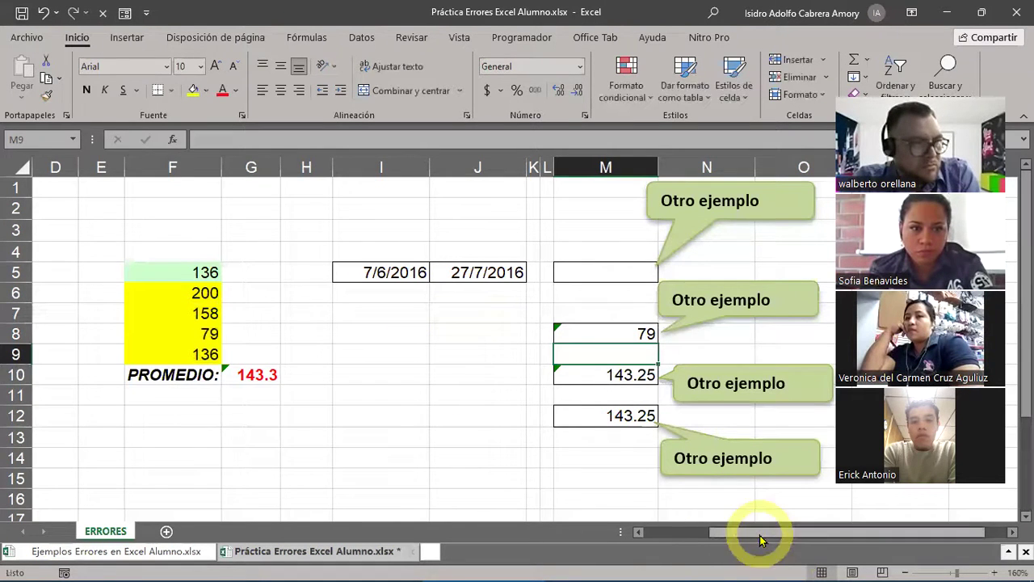
Try removing the colon from the F6:F9 range in the M8 formula, and restore it
double_click(621, 332)
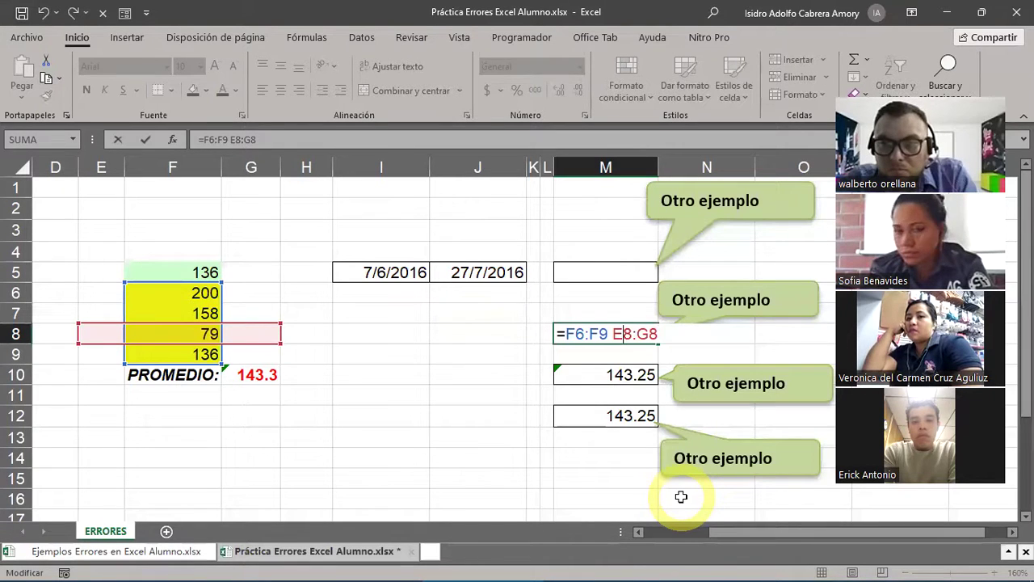
click(589, 333)
key(BackSpace)
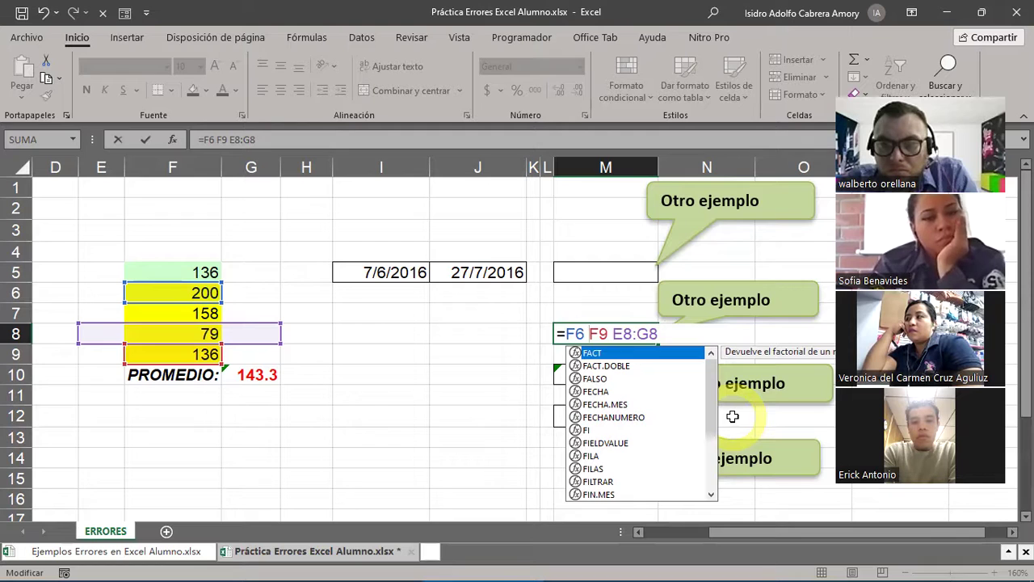
key(BackSpace)
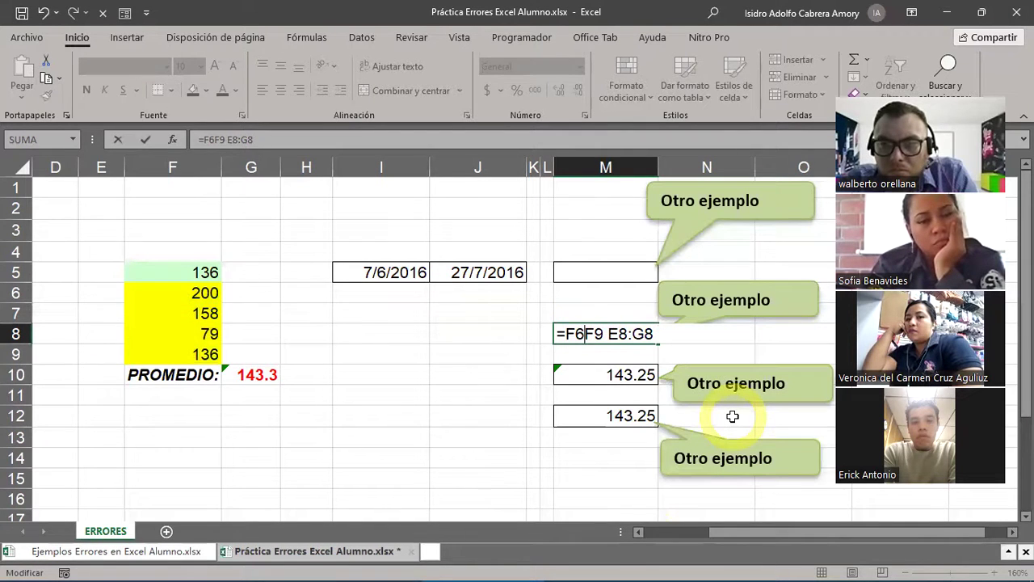
text(:)
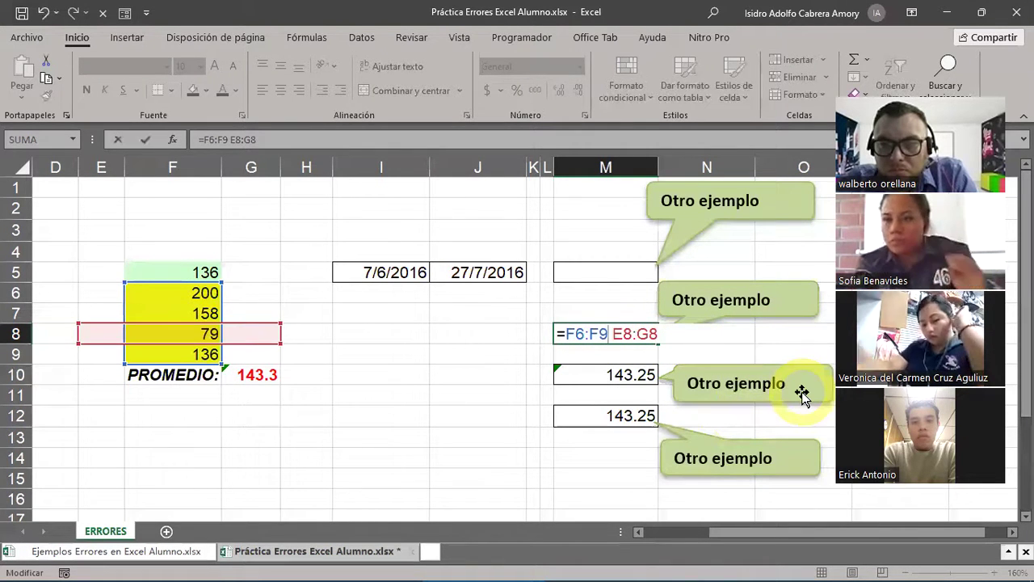
Examine the ranges F6:F9 and E8:G8 one by one in the M8 formula, and leave the cell
click(563, 331)
drag(563, 332, 609, 333)
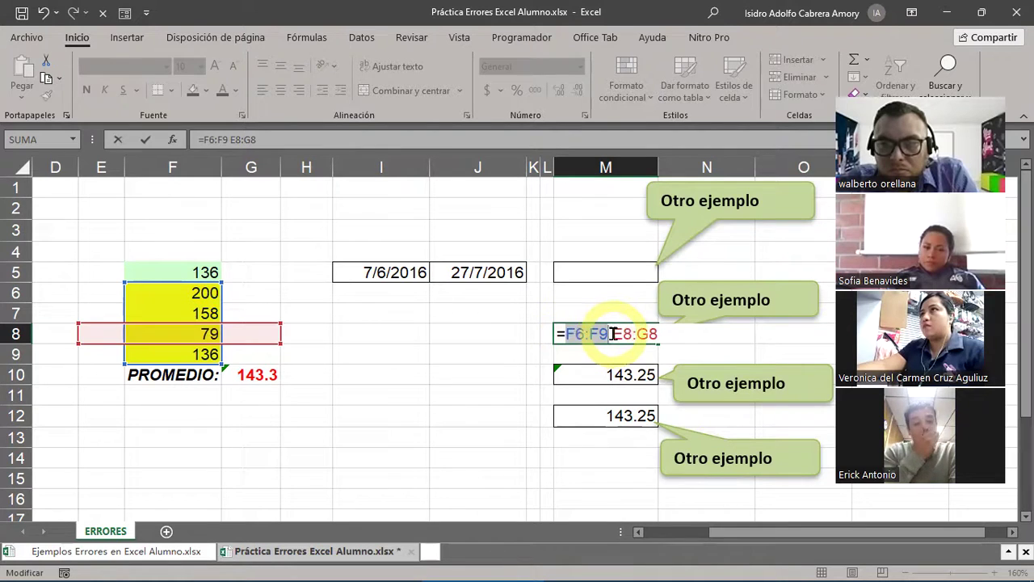
drag(613, 333, 654, 334)
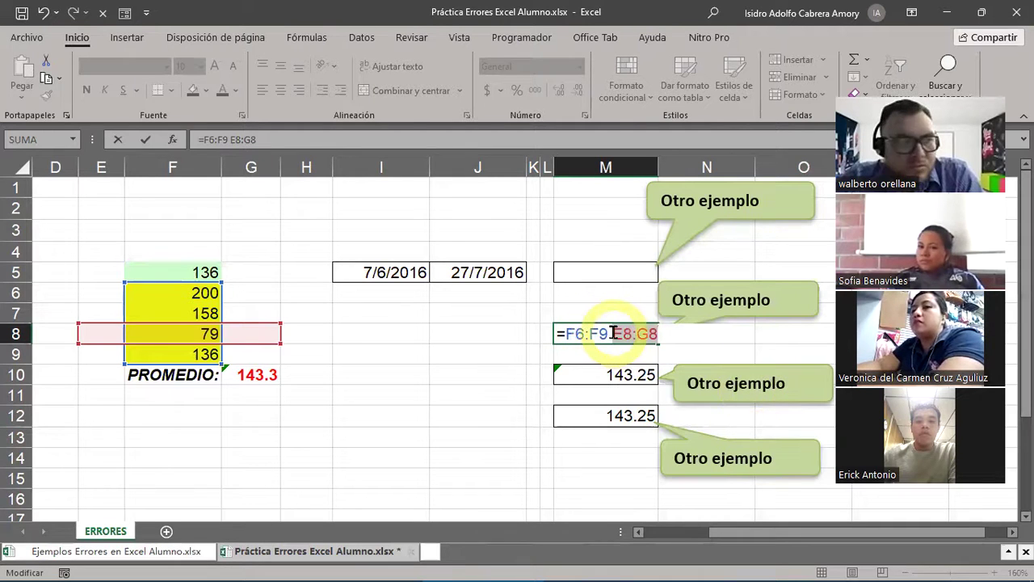
key(ctrl+Return)
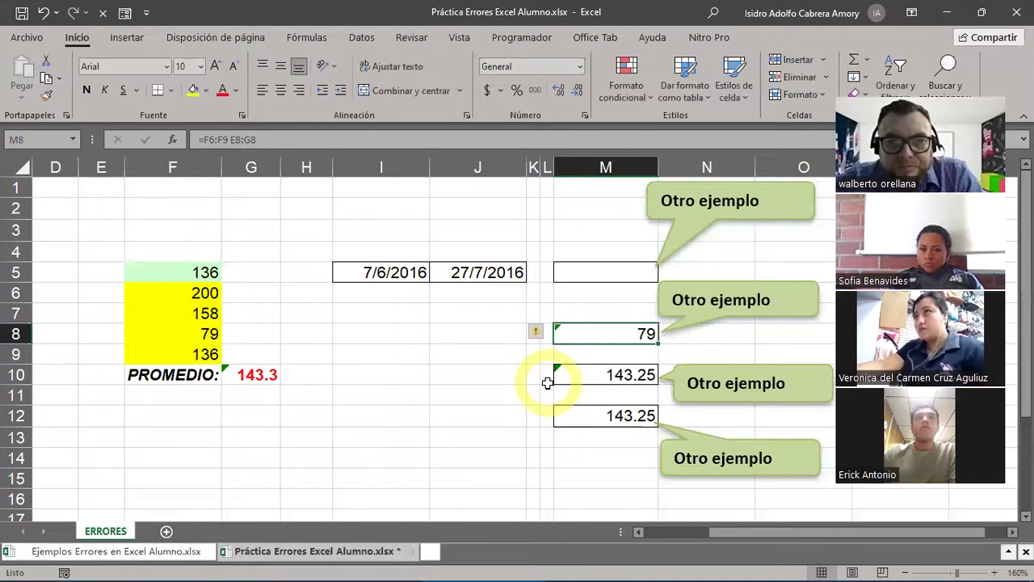
Enter =F6+F8+F10, which includes the PROMEDIO: text cell, in C12 as the #¡VALOR! example
drag(768, 540, 683, 541)
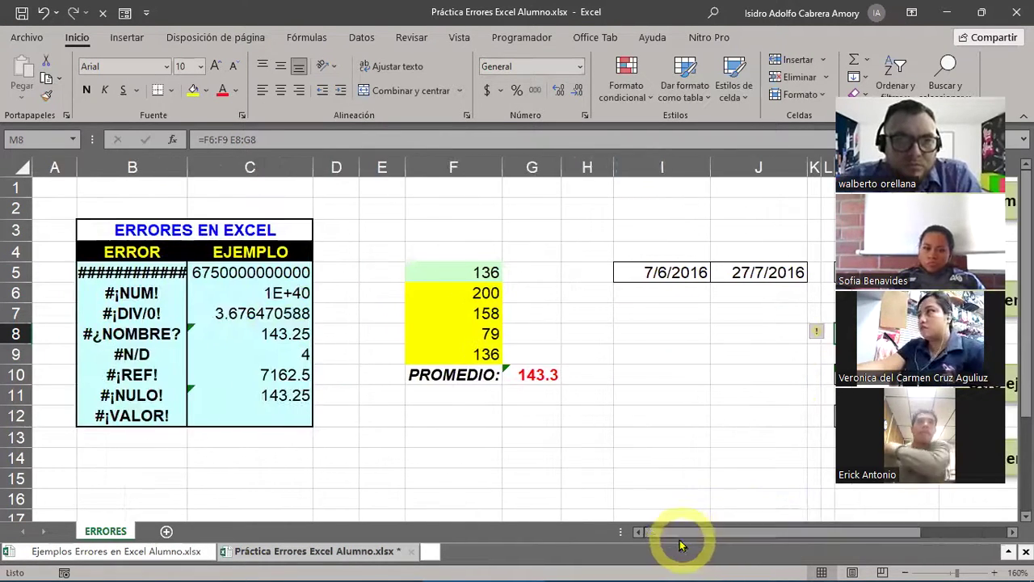
click(257, 415)
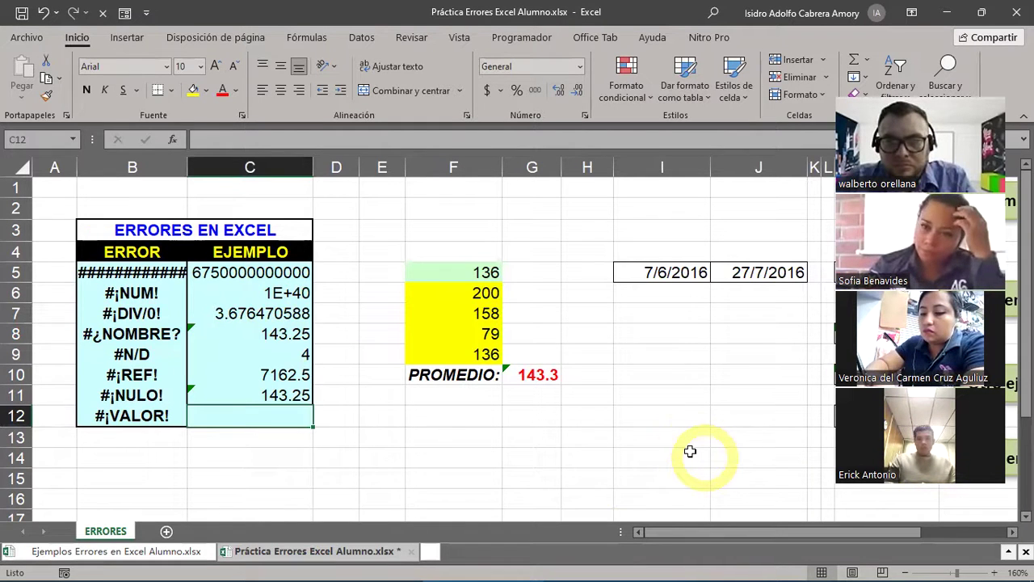
text(=)
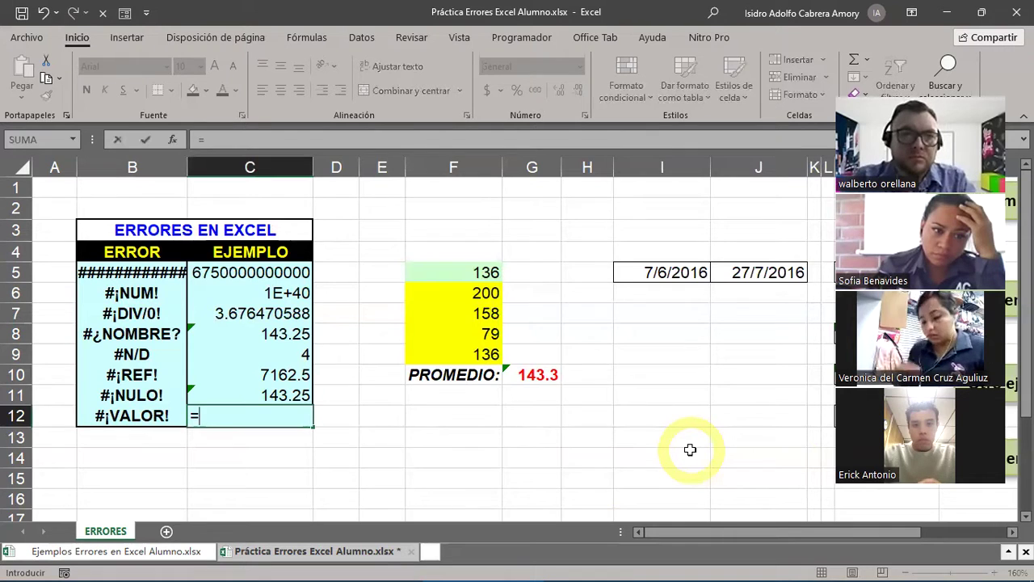
text(F6)
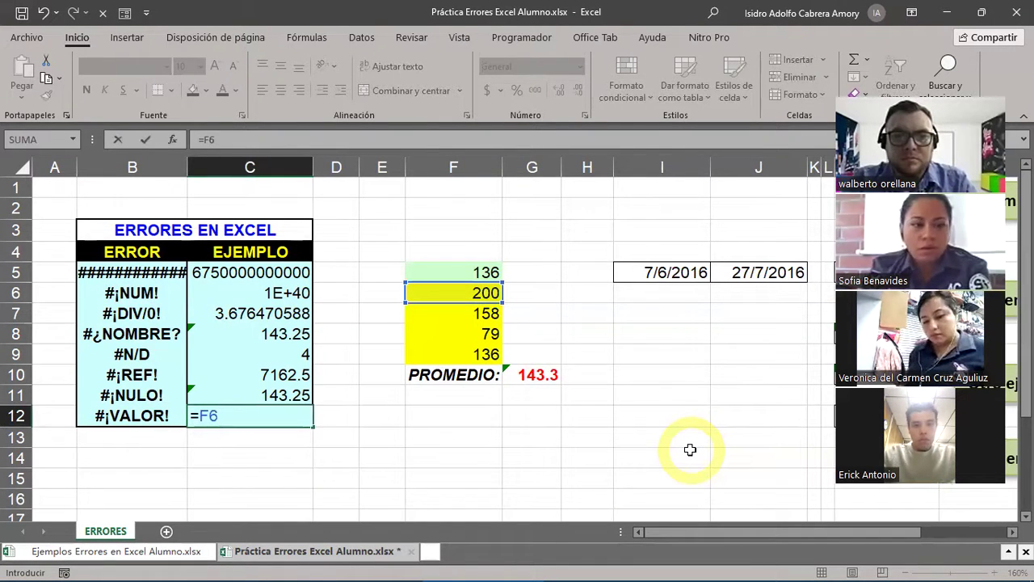
text(+)
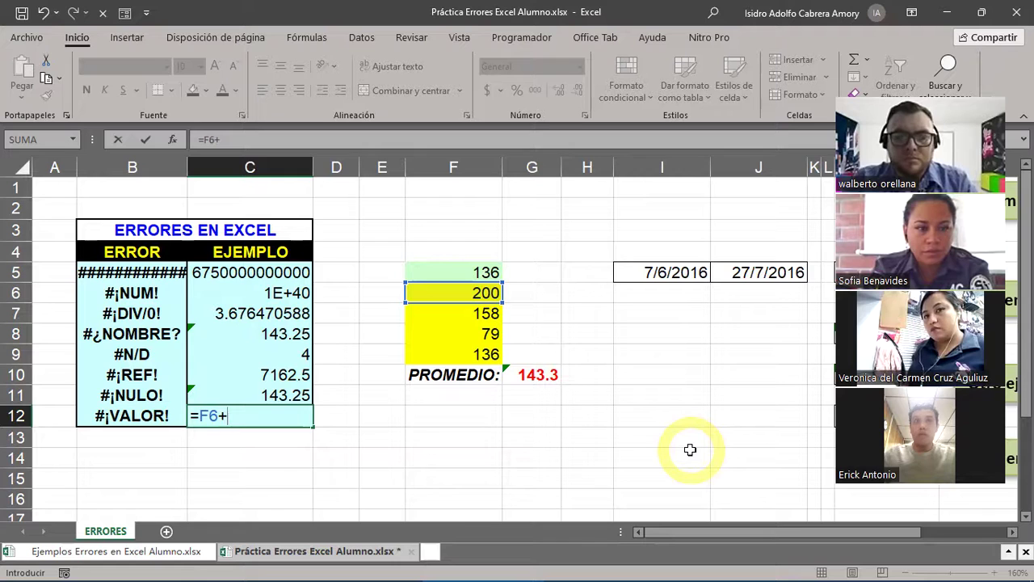
text(F8)
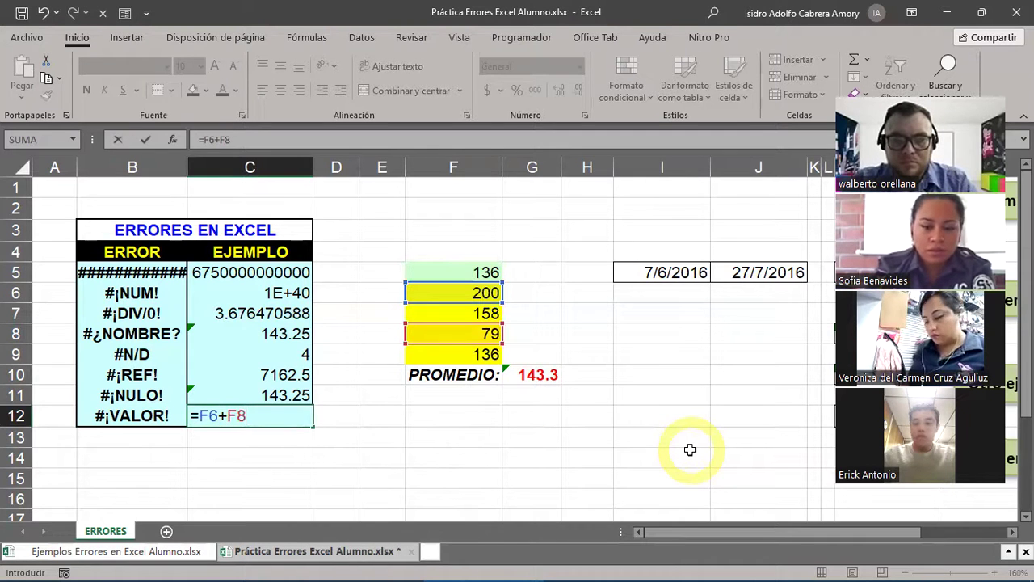
text(+)
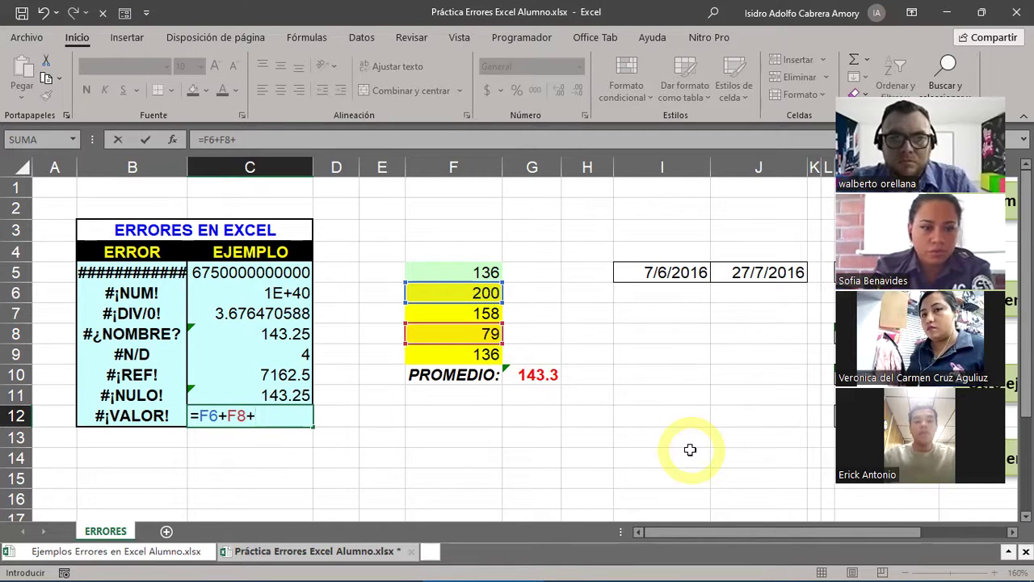
text(F10)
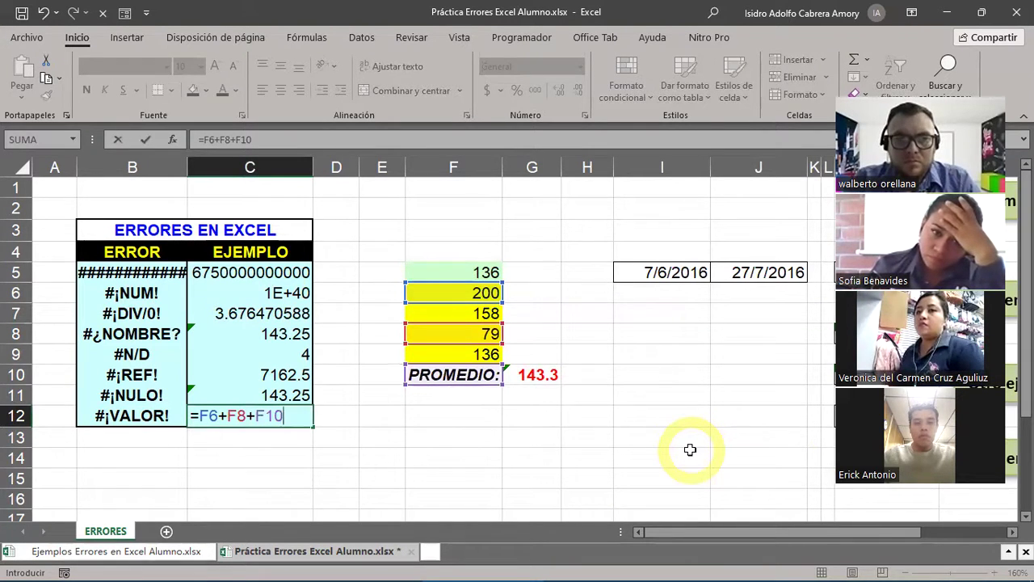
key(Return)
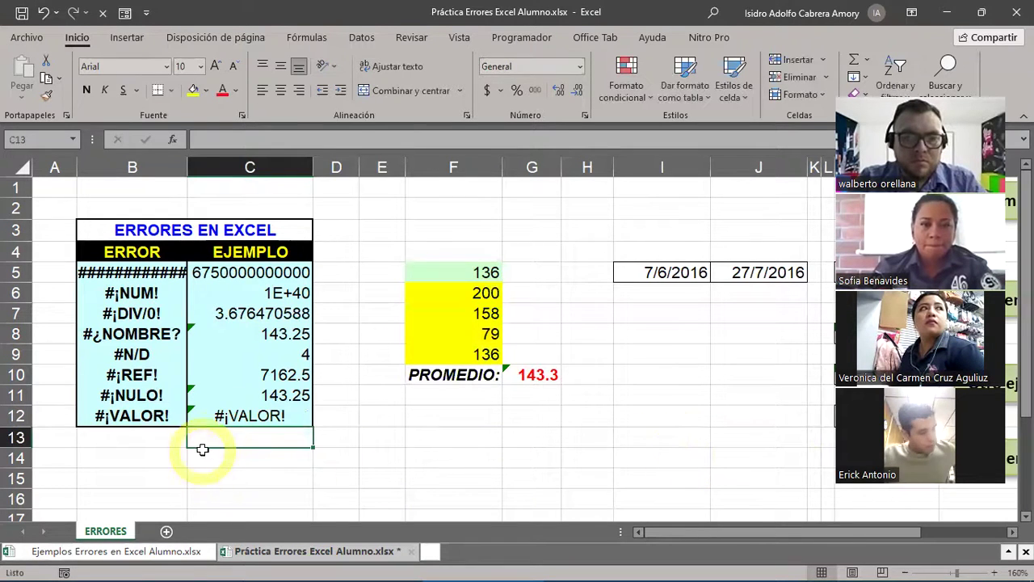
Examine which cells the C12 formula adds together, and leave the cell
click(241, 415)
double_click(241, 414)
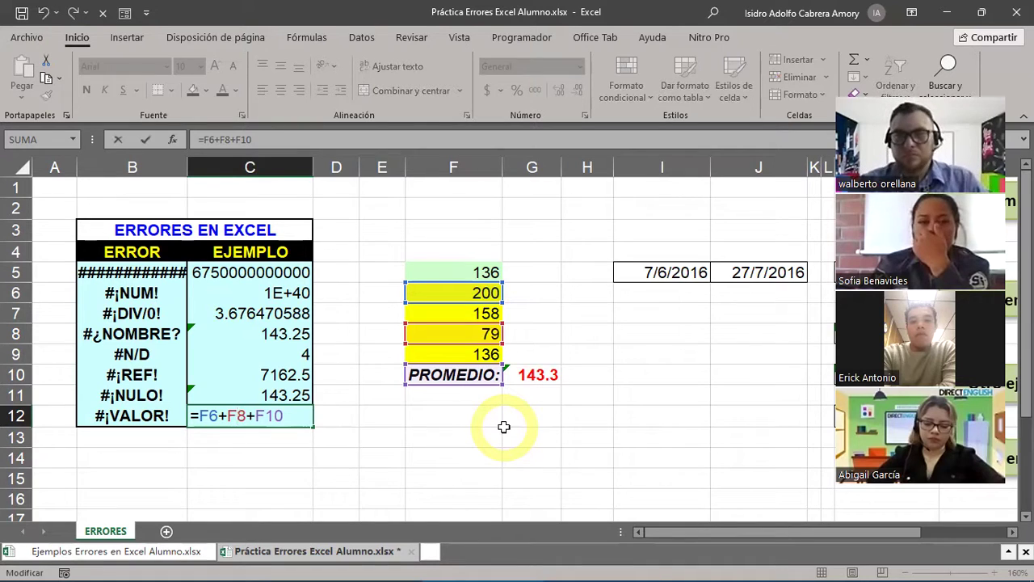
key(Left)
key(Left)
key(Left)
key(Left)
key(Left)
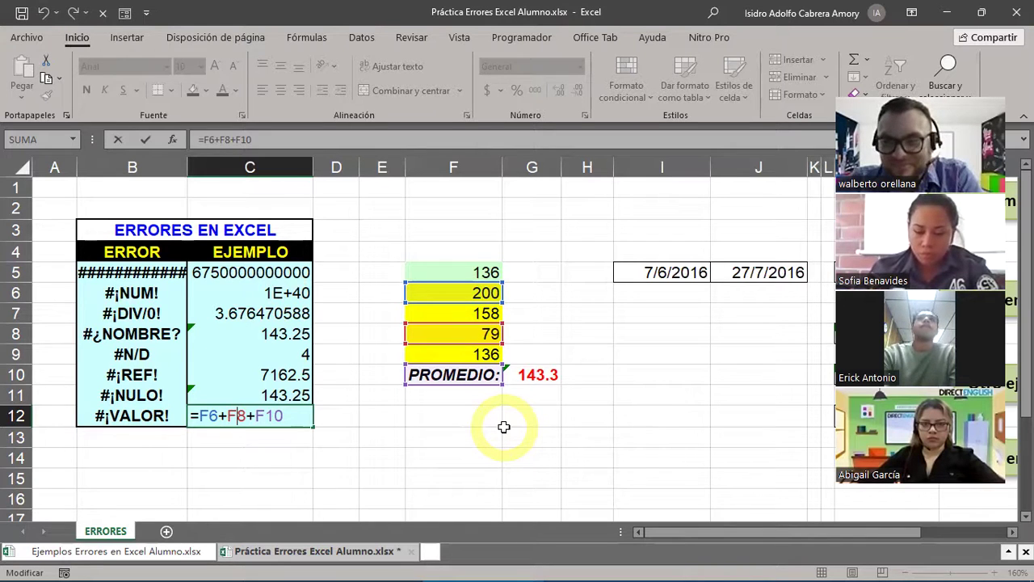
key(ctrl+Return)
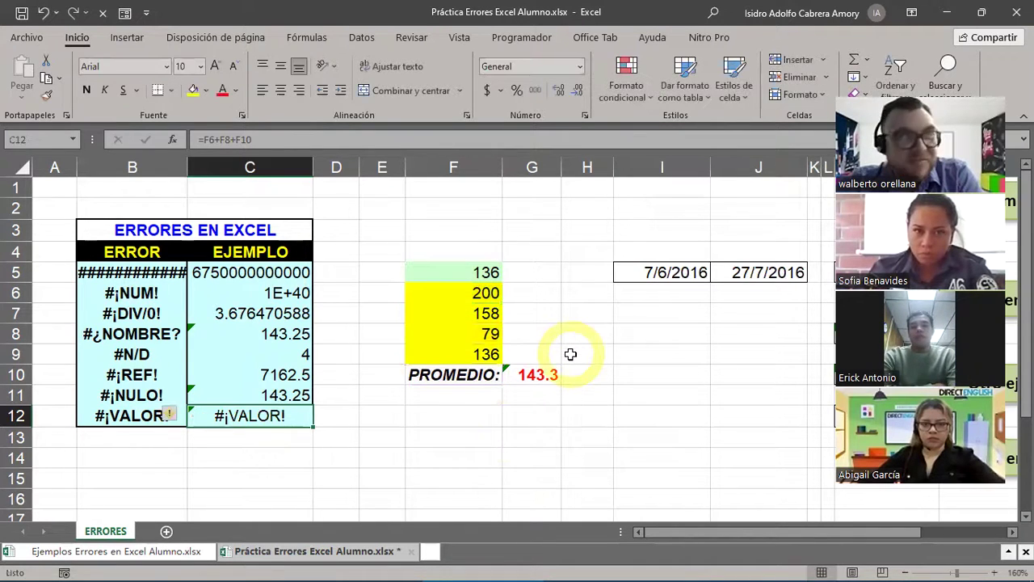
Correct the C12 formula to =F6+F8+F9 by replacing the reference to the text cell
double_click(282, 411)
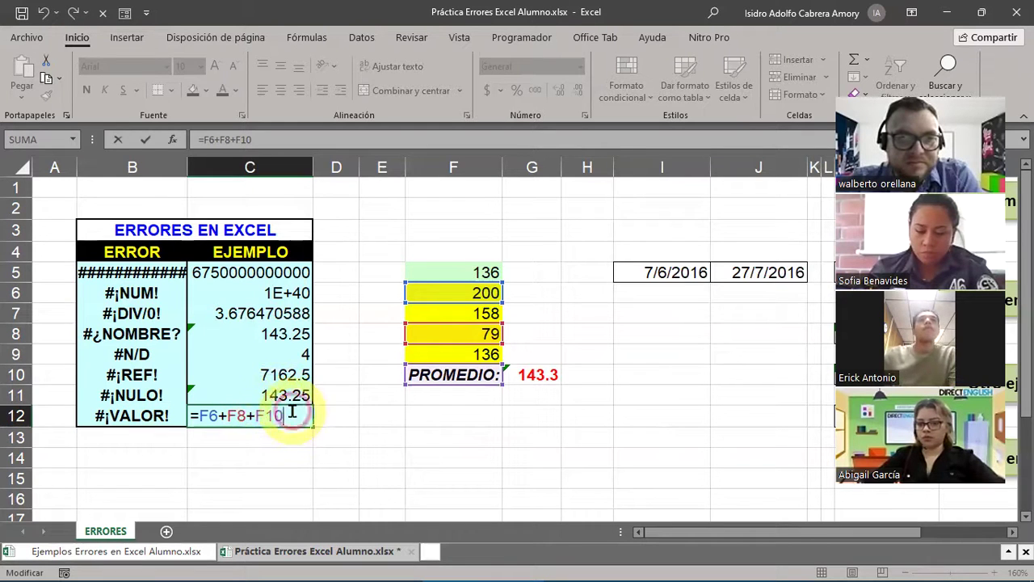
key(BackSpace)
key(BackSpace)
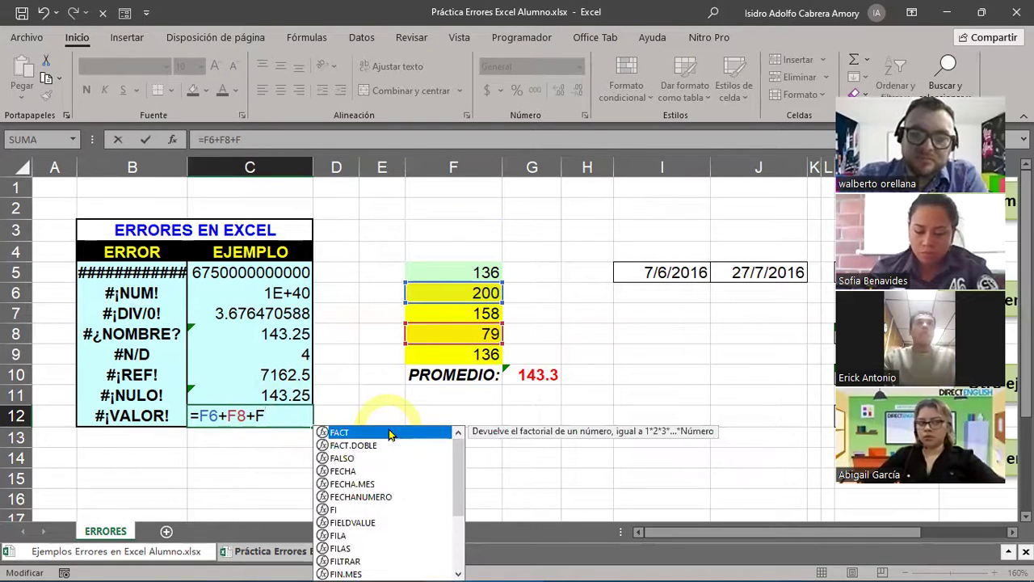
text(9)
key(Return)
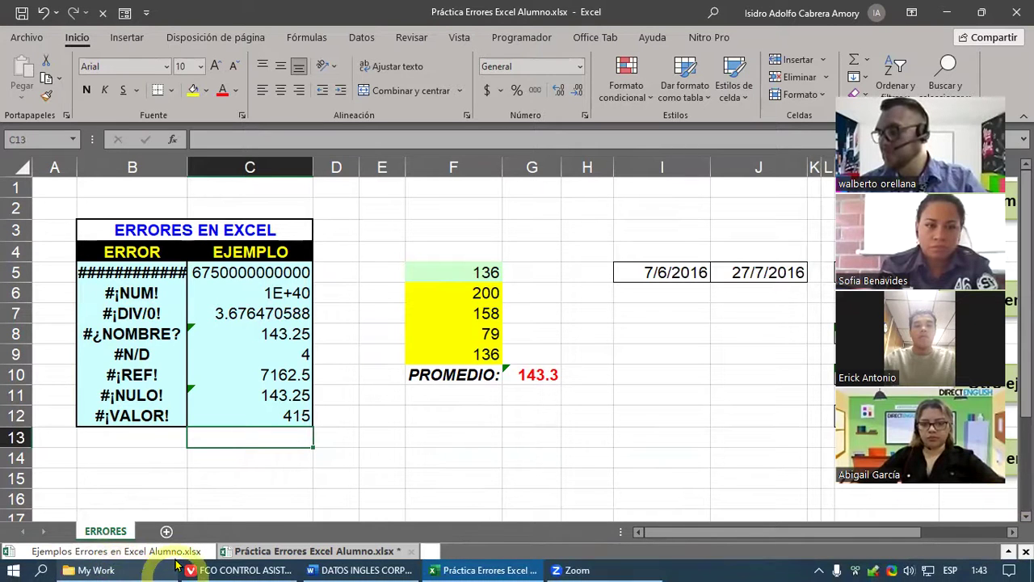
Switch to File Explorer and try to open Ejemplos Errores en Excel Alumno.xlsx from the Errores en Excel folder inside Educare Excel
click(156, 563)
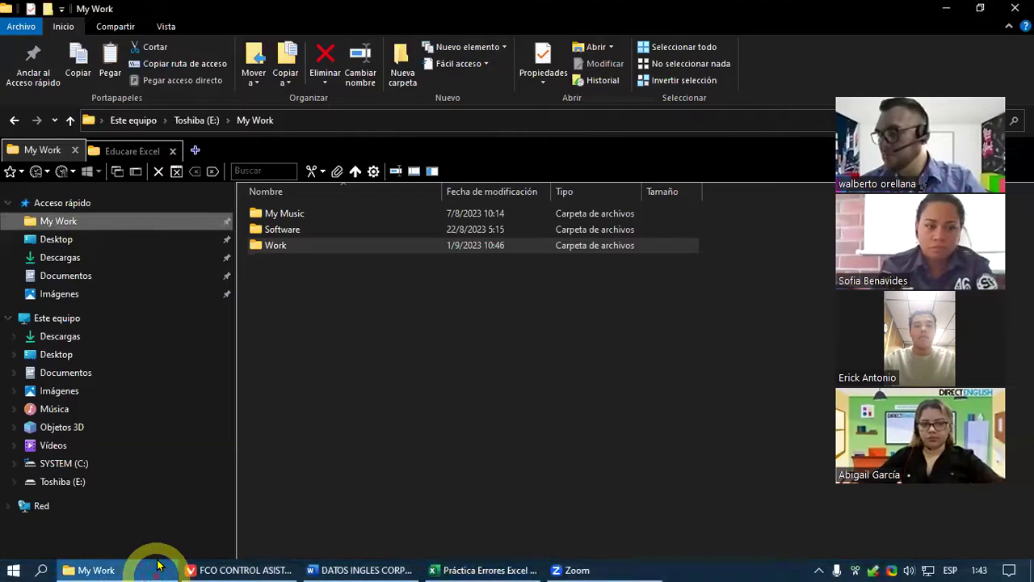
click(133, 151)
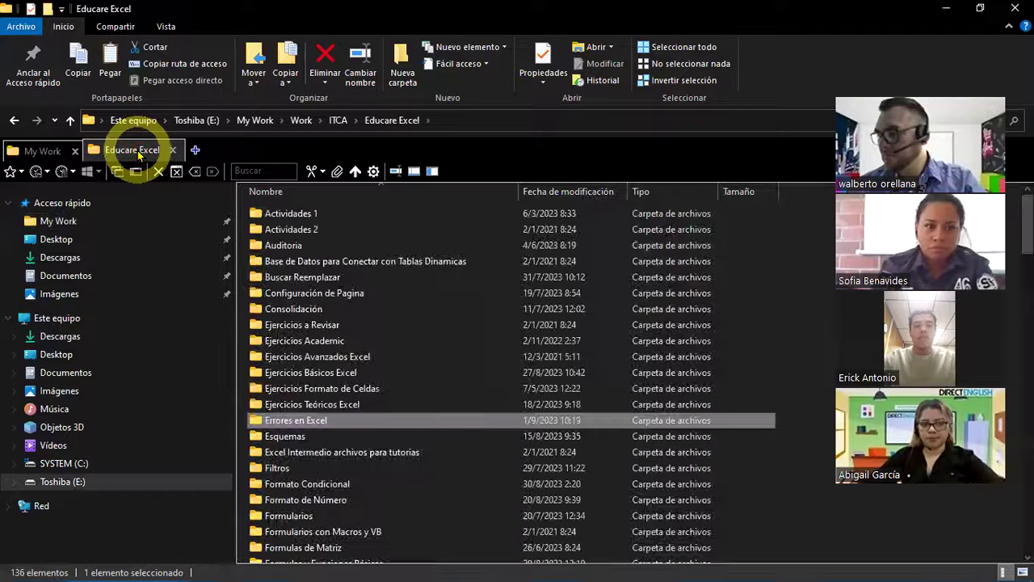
double_click(311, 420)
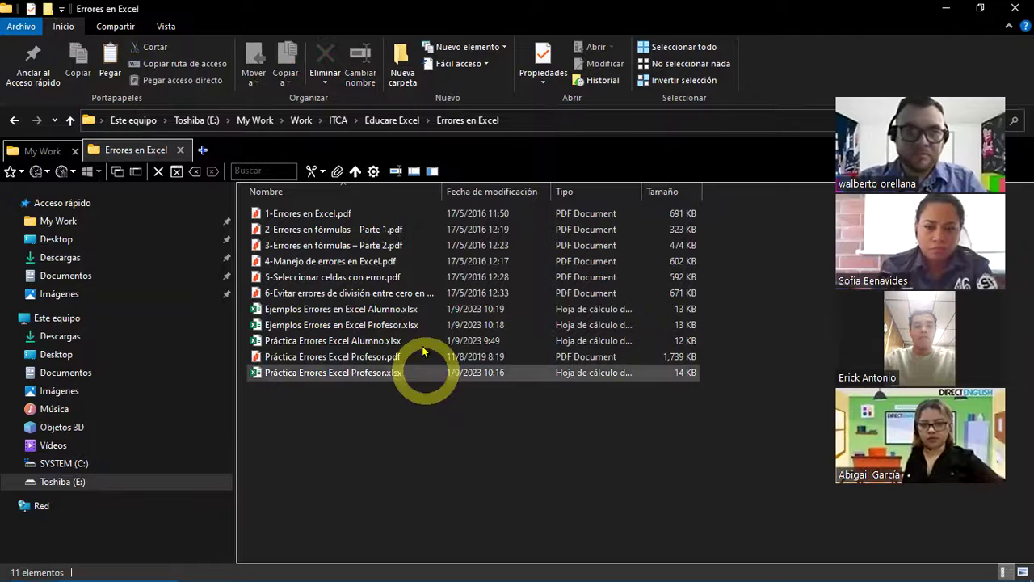
double_click(323, 311)
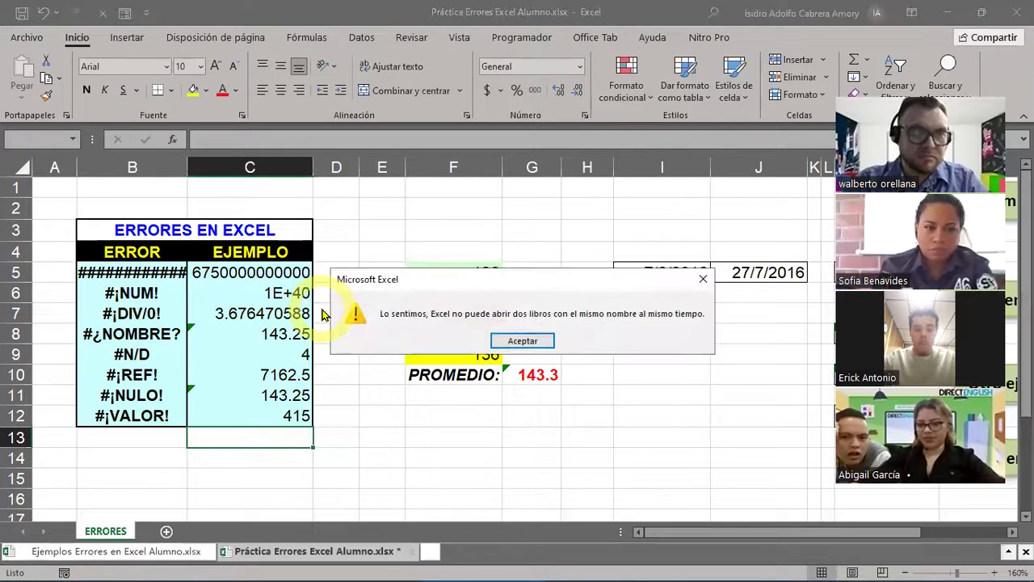
click(522, 341)
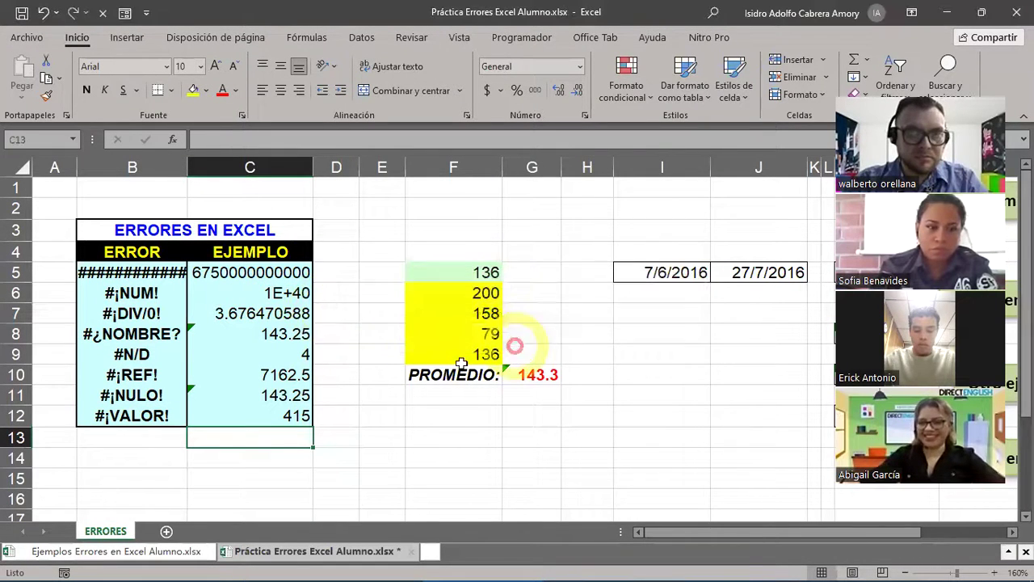
Switch to the open Ejemplos Errores en Excel Alumno.xlsx workbook and go to its first error example
click(109, 569)
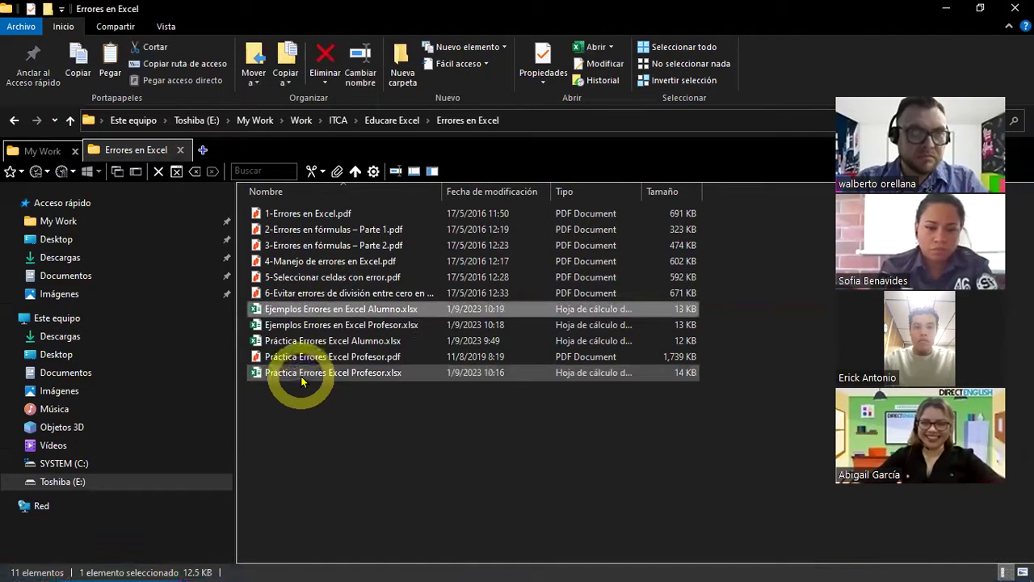
click(495, 570)
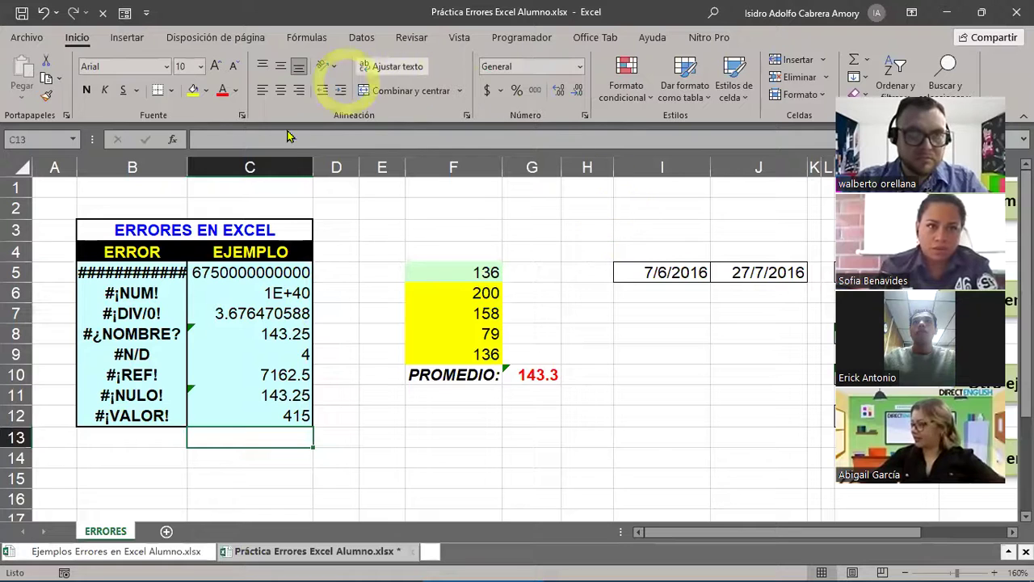
click(153, 552)
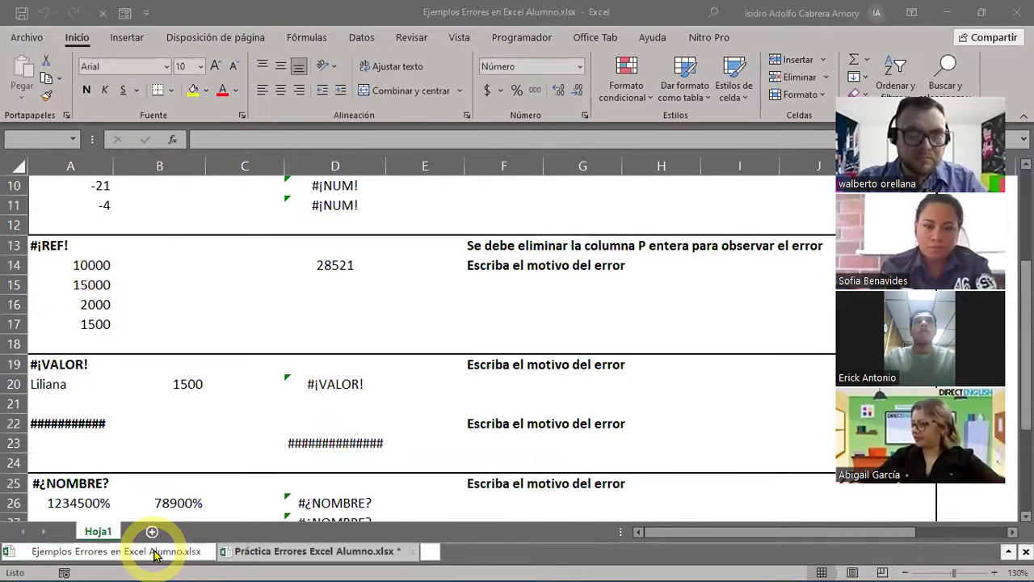
scroll(498, 402, up, 3)
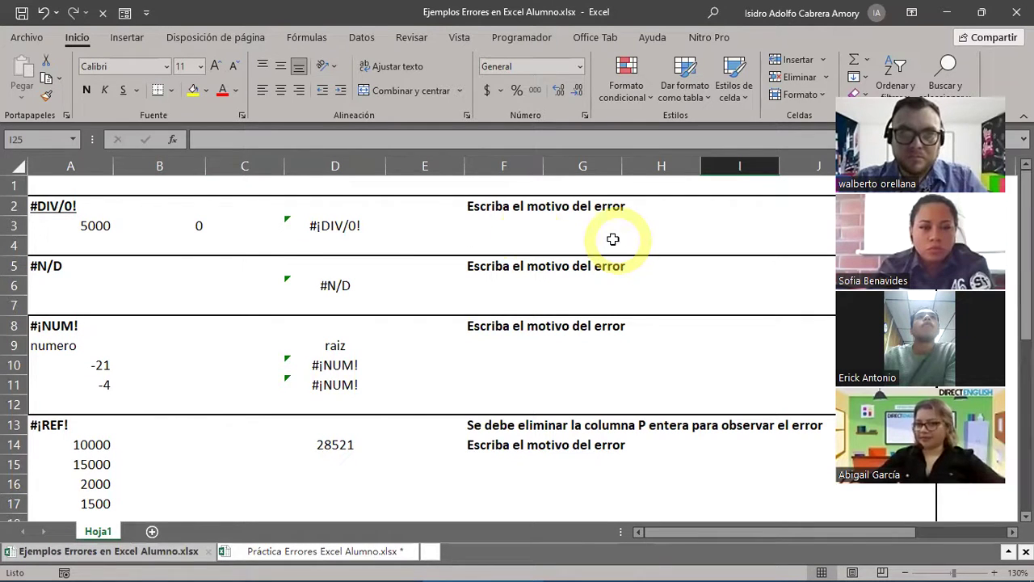
Examine the #¡DIV/0! example: the operands in A3 and B3, the formula in D3, and the space for the error's reason in F3:I3
drag(56, 206, 57, 231)
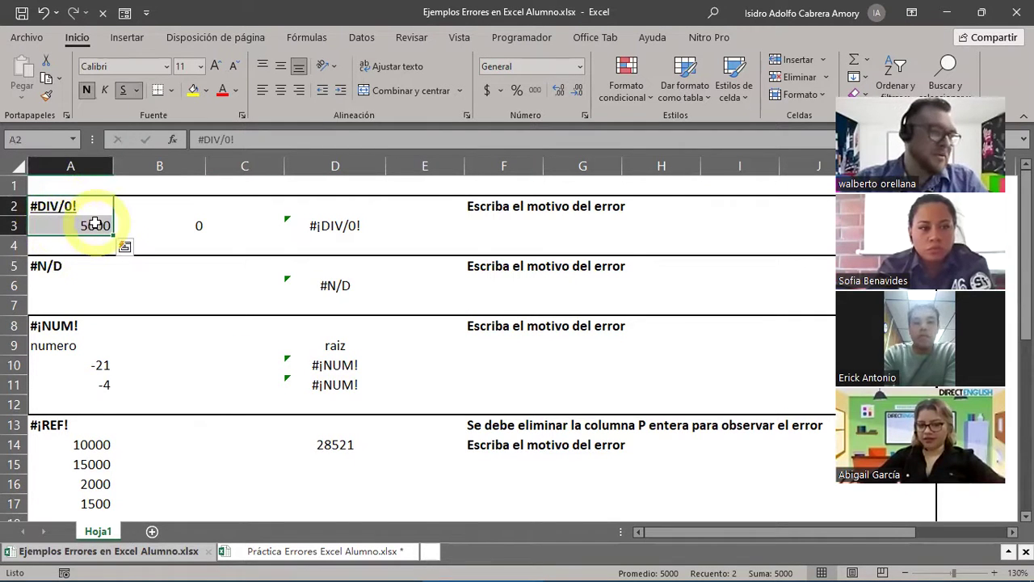
click(90, 225)
click(196, 225)
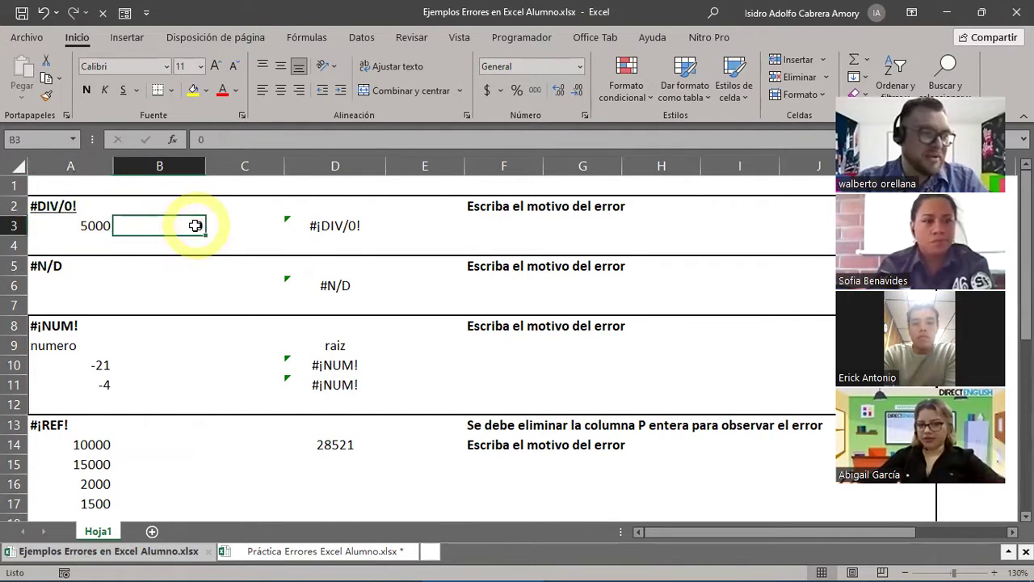
click(348, 225)
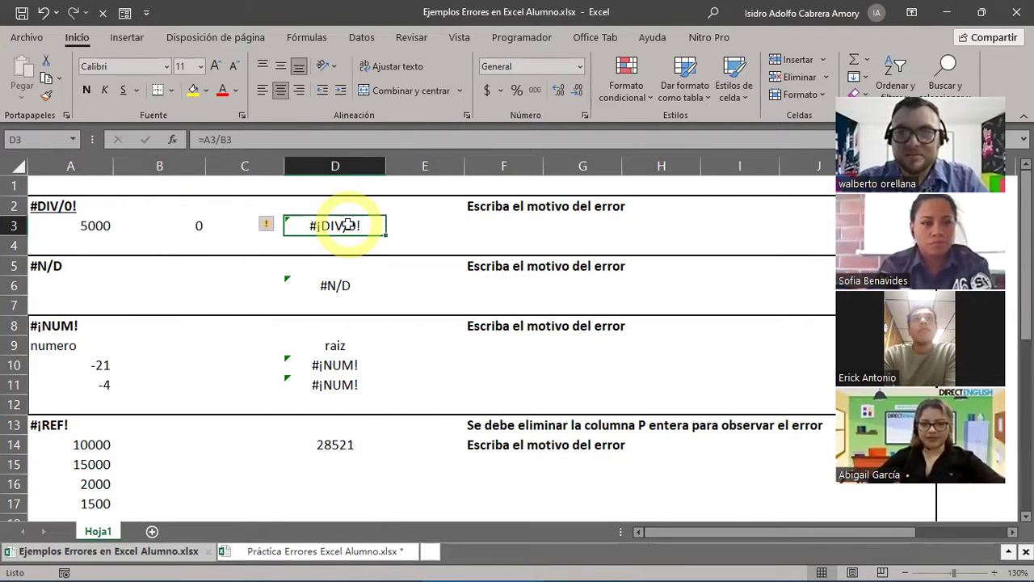
click(489, 222)
drag(532, 222, 761, 221)
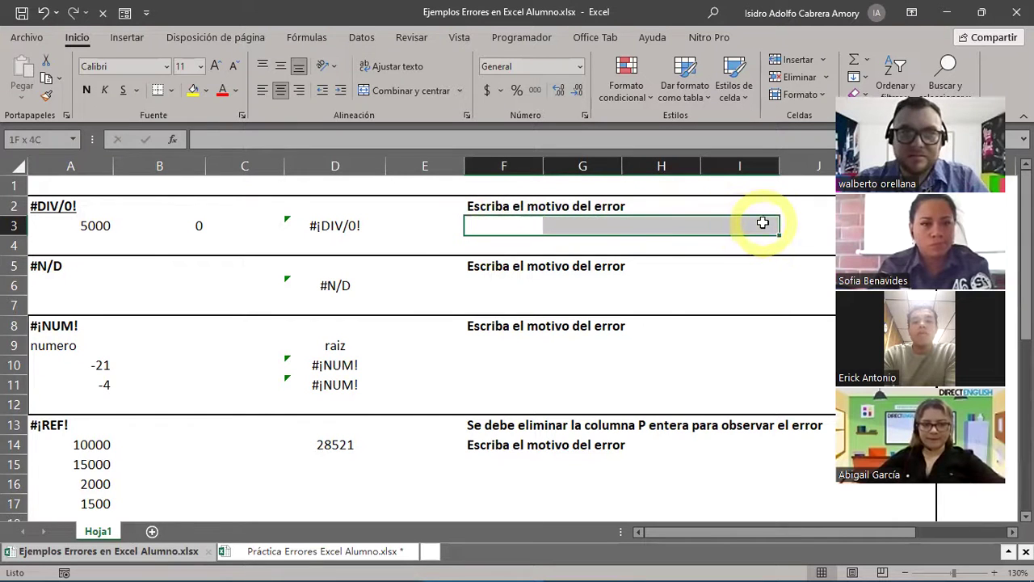
click(352, 229)
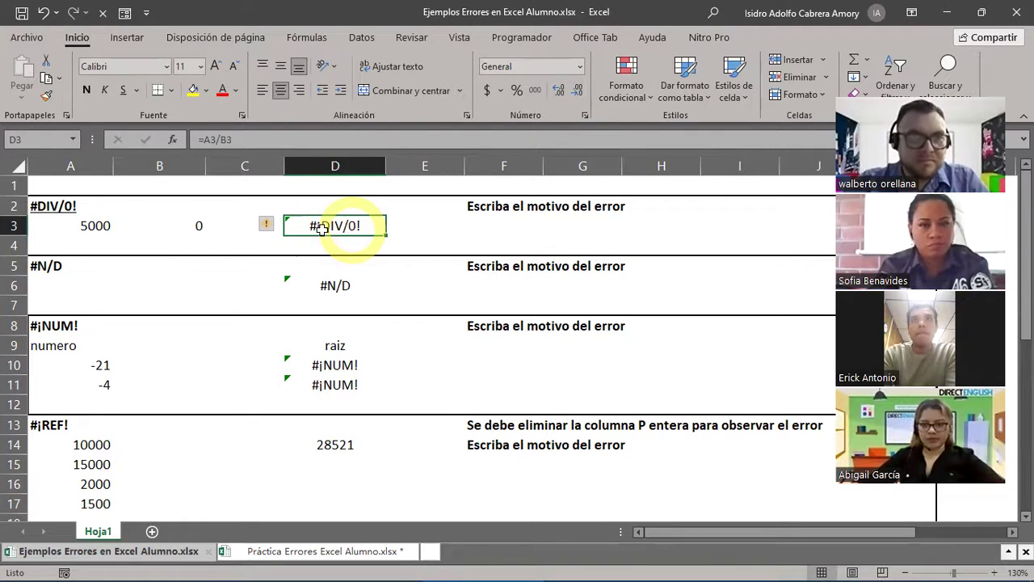
Examine the #N/D example's formula in D6 and the space for writing its reason in row 6
drag(41, 267, 311, 274)
click(334, 286)
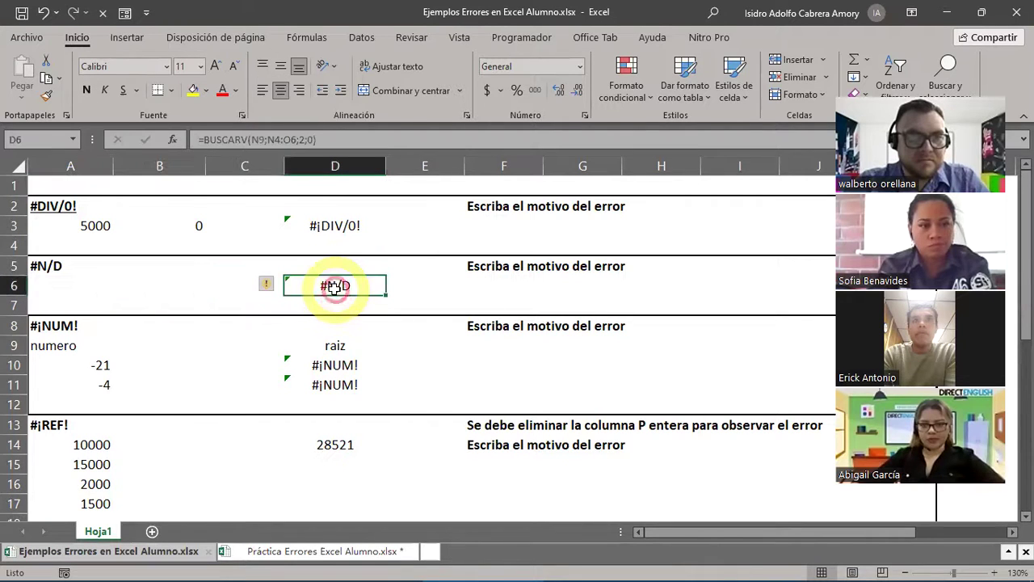
click(508, 283)
click(335, 286)
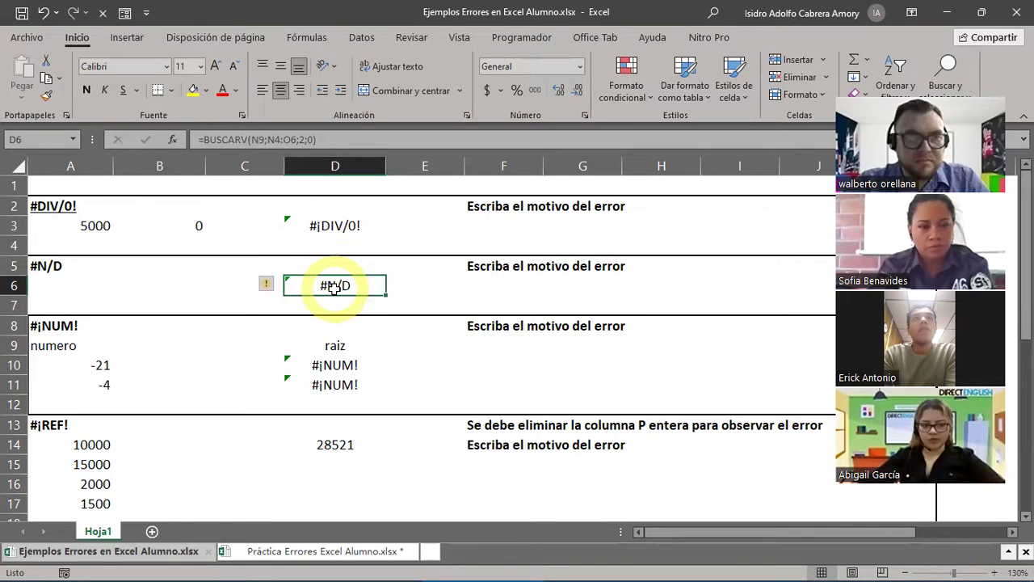
Review the #¡NUM! example's numbers and roots in A9:D11 and the space for its reason in F9:I11
scroll(334, 286, down, 1)
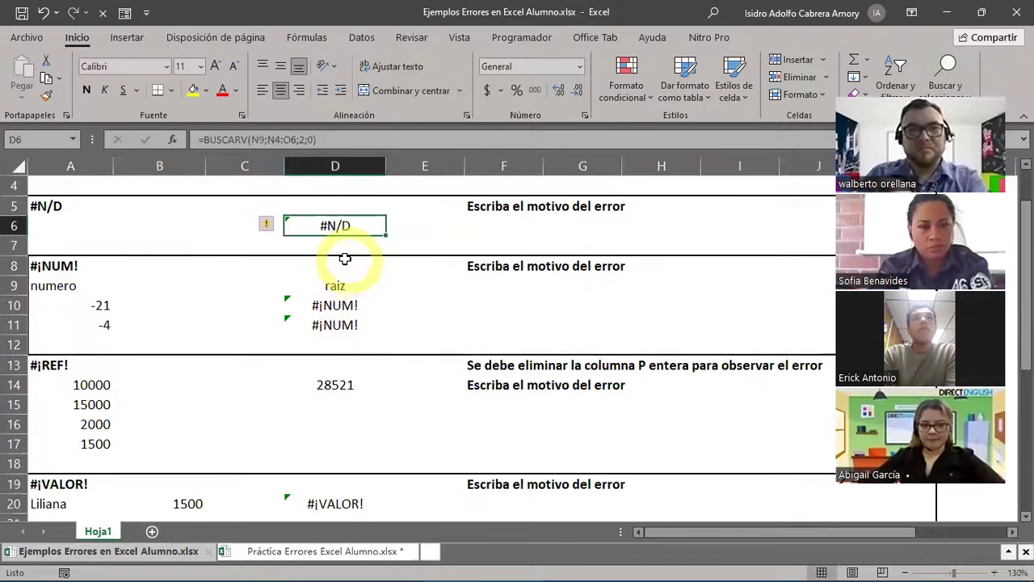
drag(51, 283, 361, 328)
drag(472, 287, 754, 325)
Examine the #¡REF! example in A13:D17 and the sum formula in D14
scroll(692, 357, down, 1)
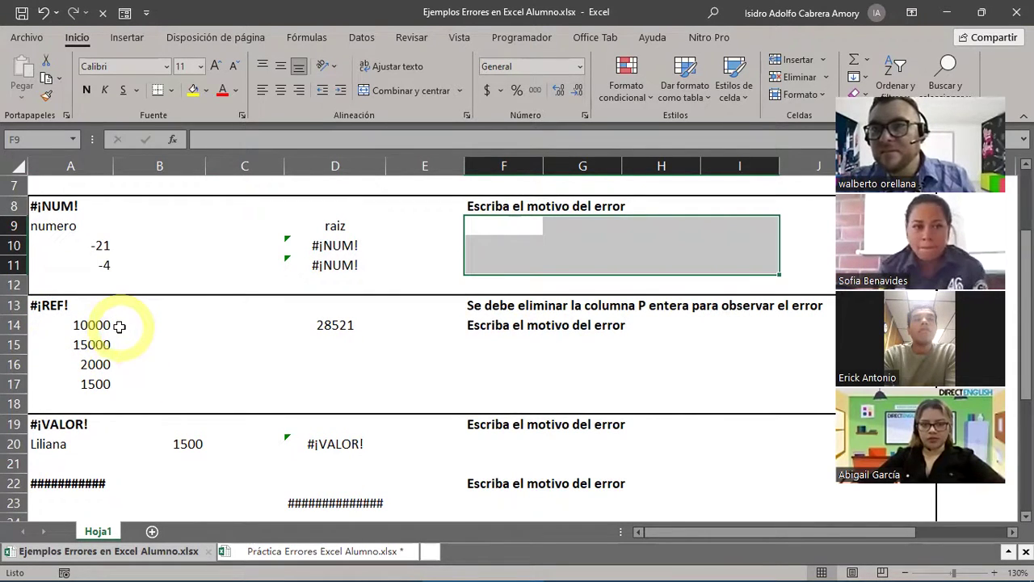
drag(37, 305, 365, 377)
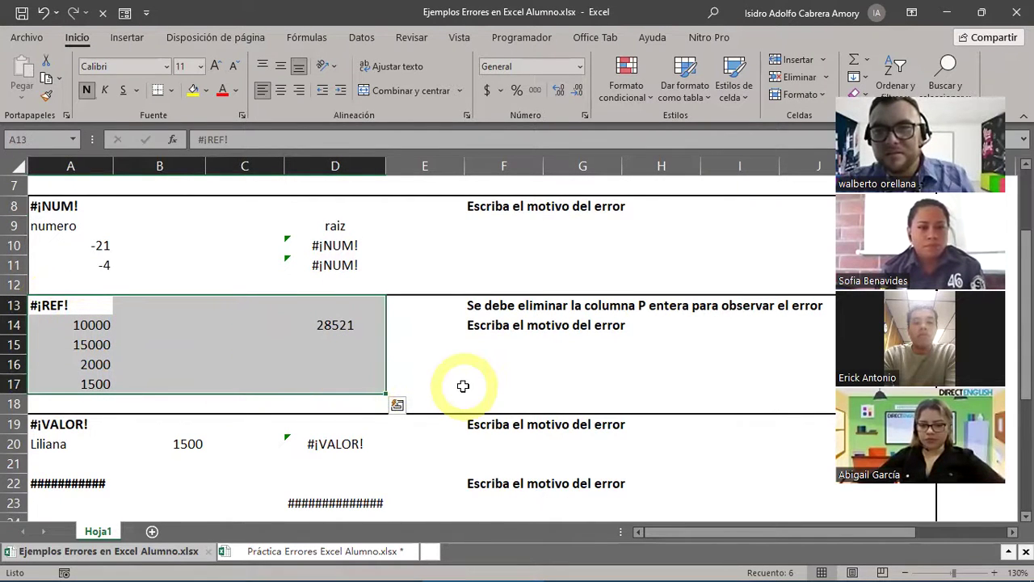
click(350, 327)
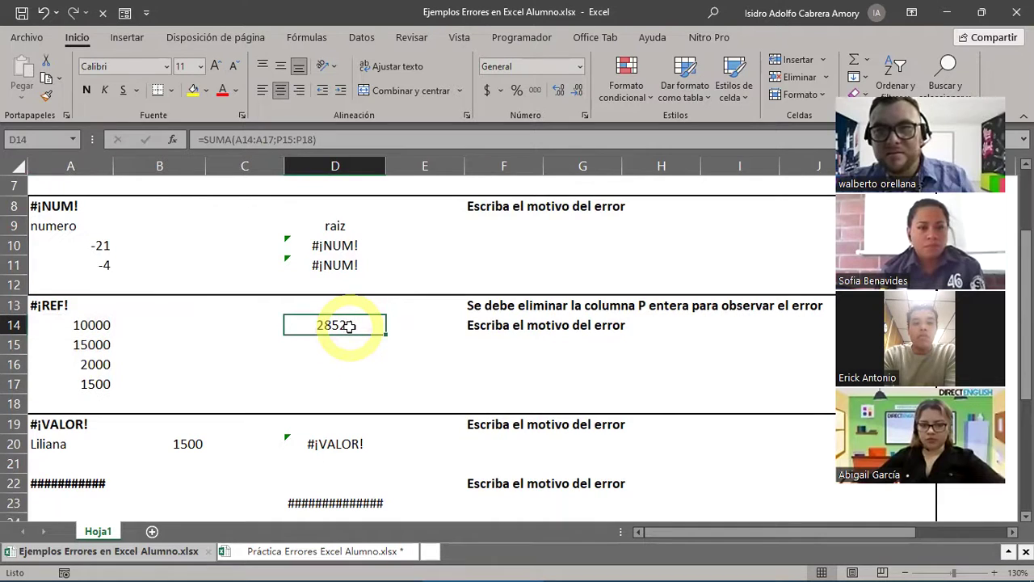